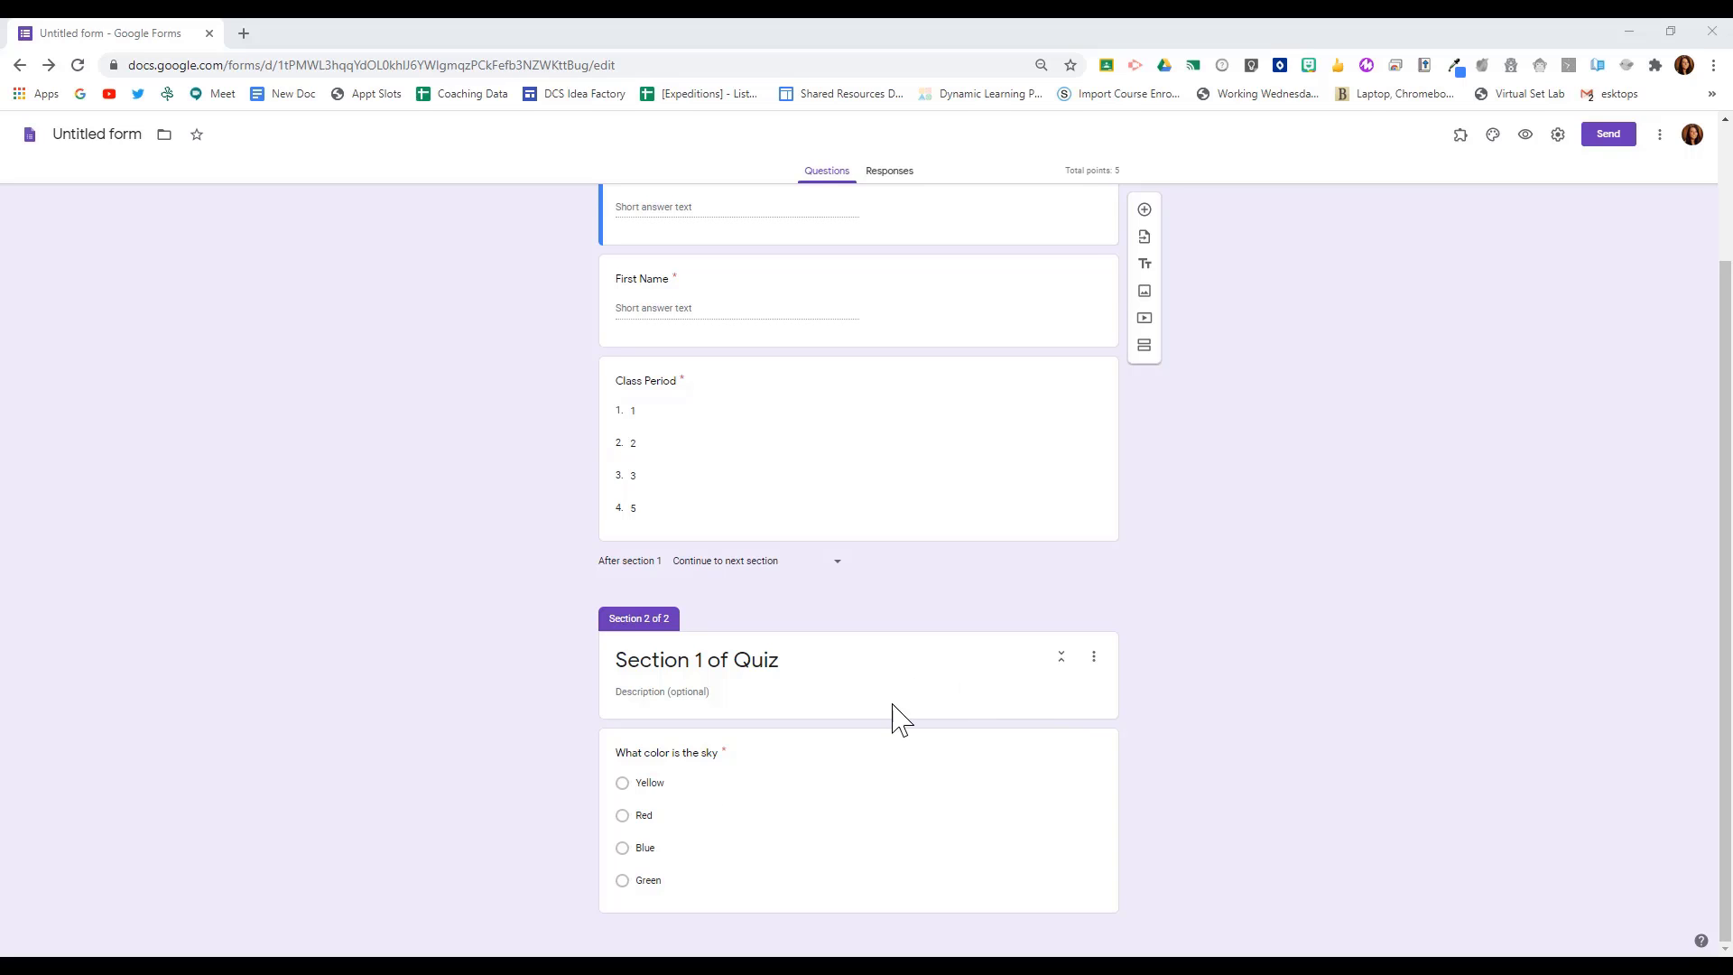
Turn on answer-based section branching for the sky color question and view the destination choices for Yellow
click(708, 783)
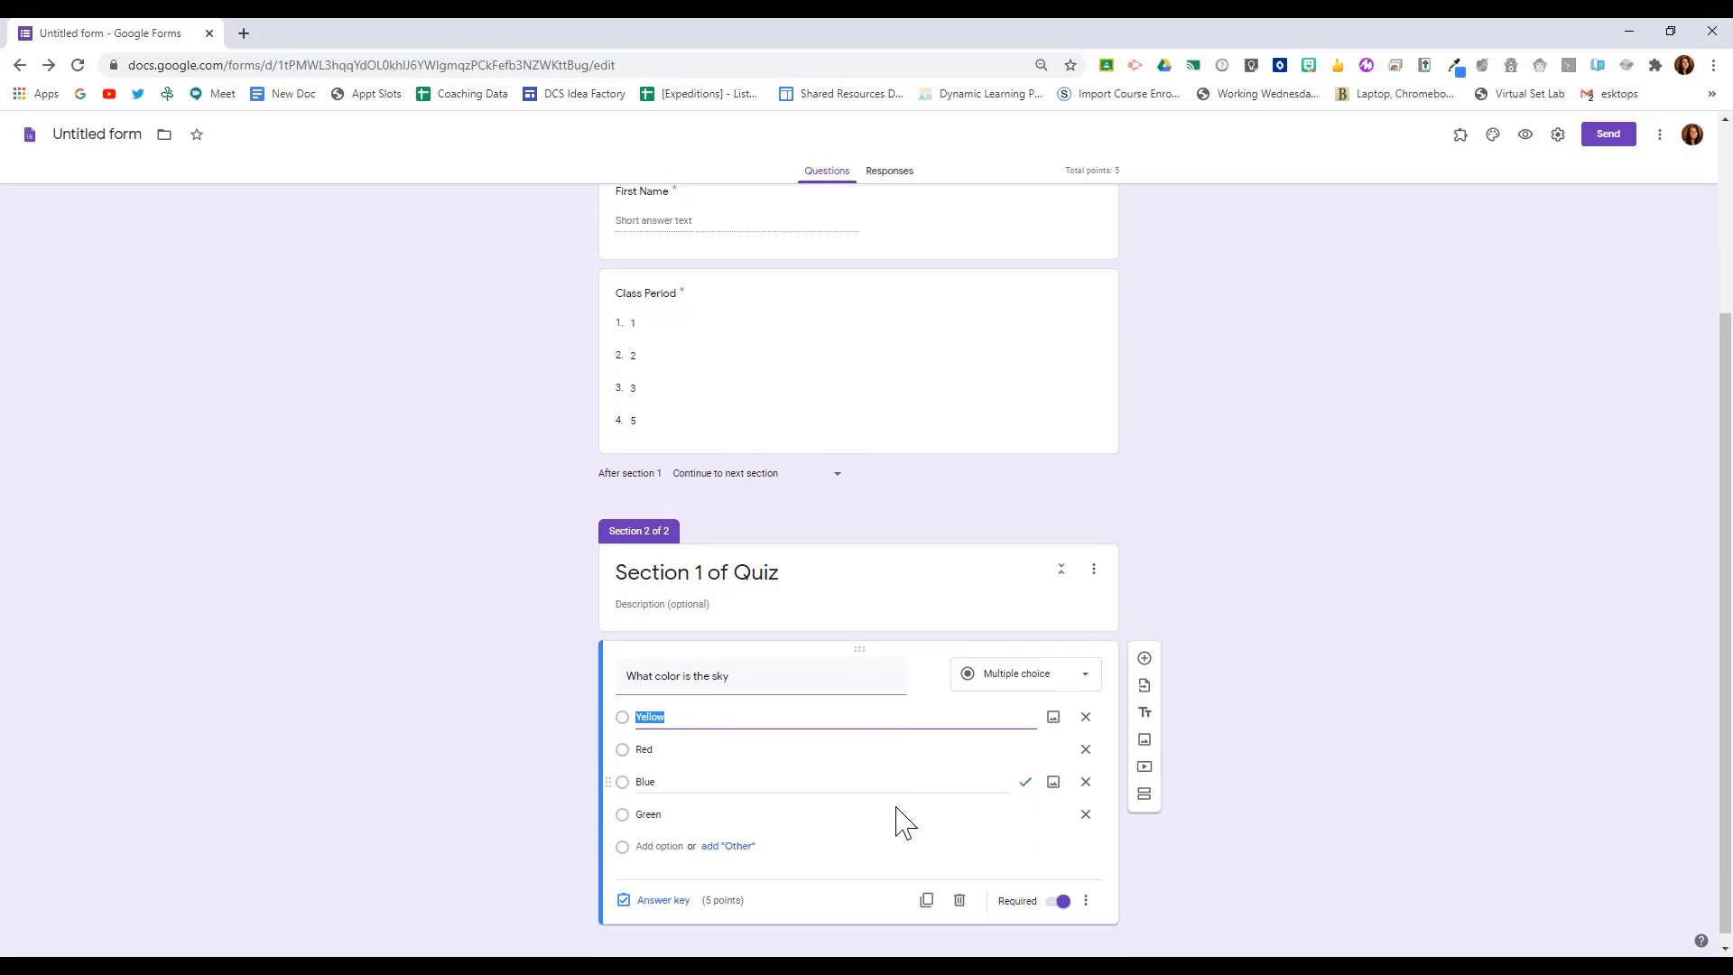
click(1087, 894)
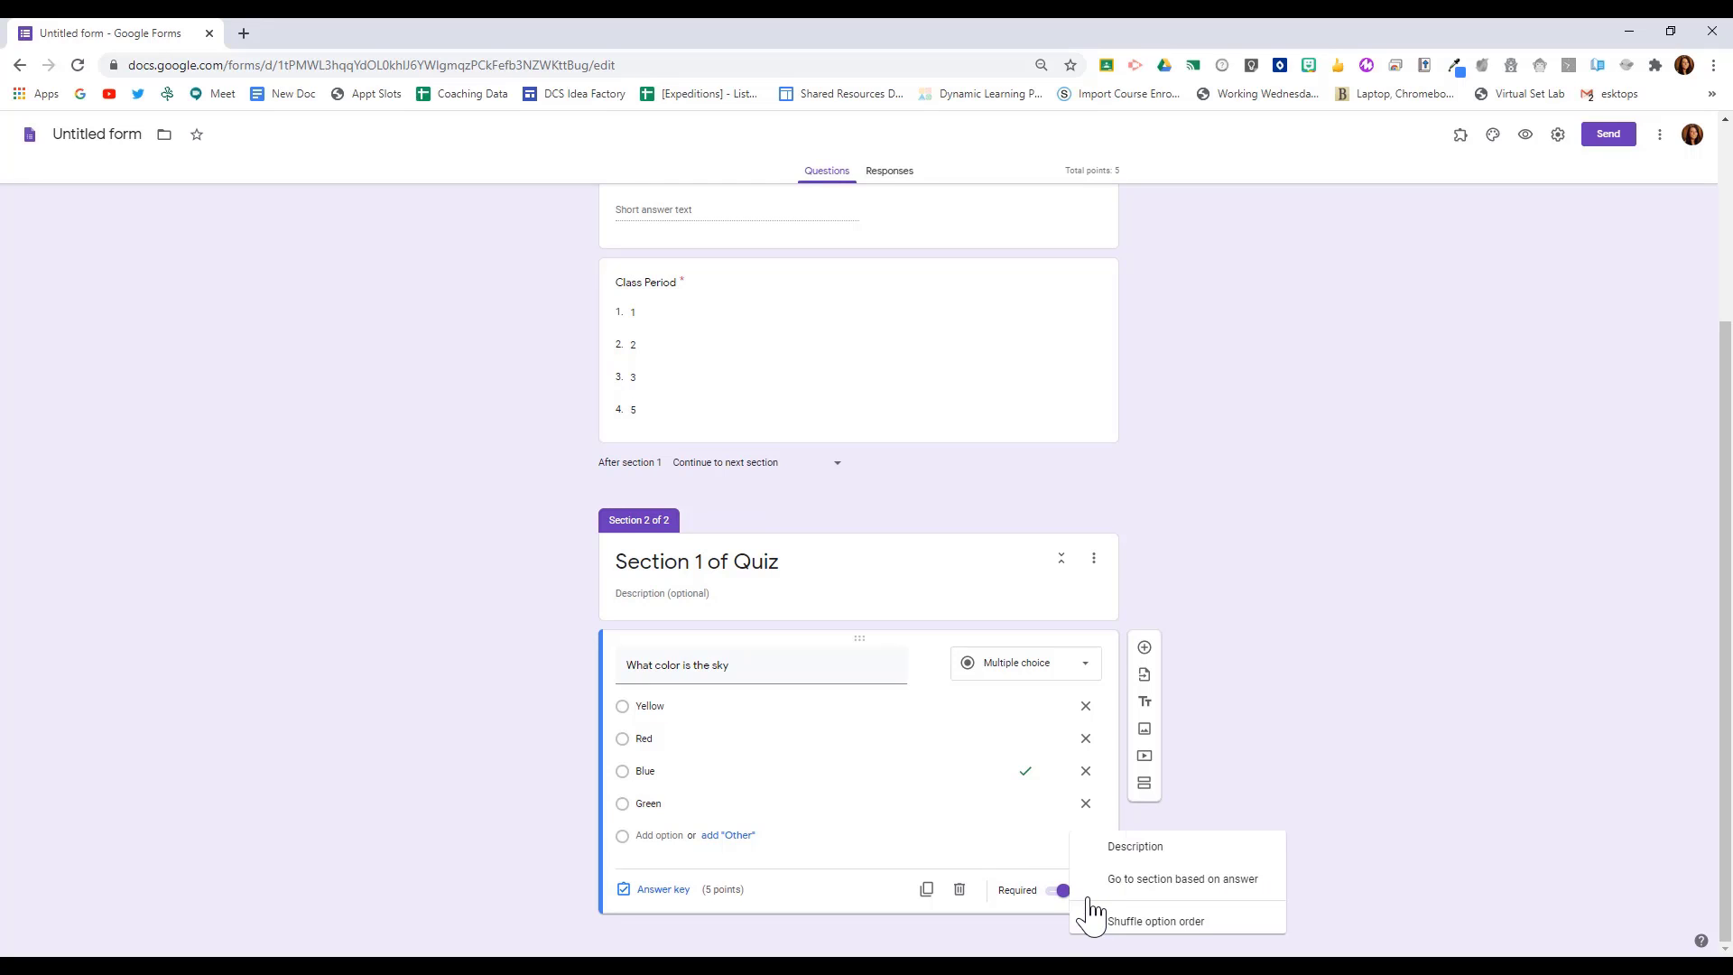
click(1165, 883)
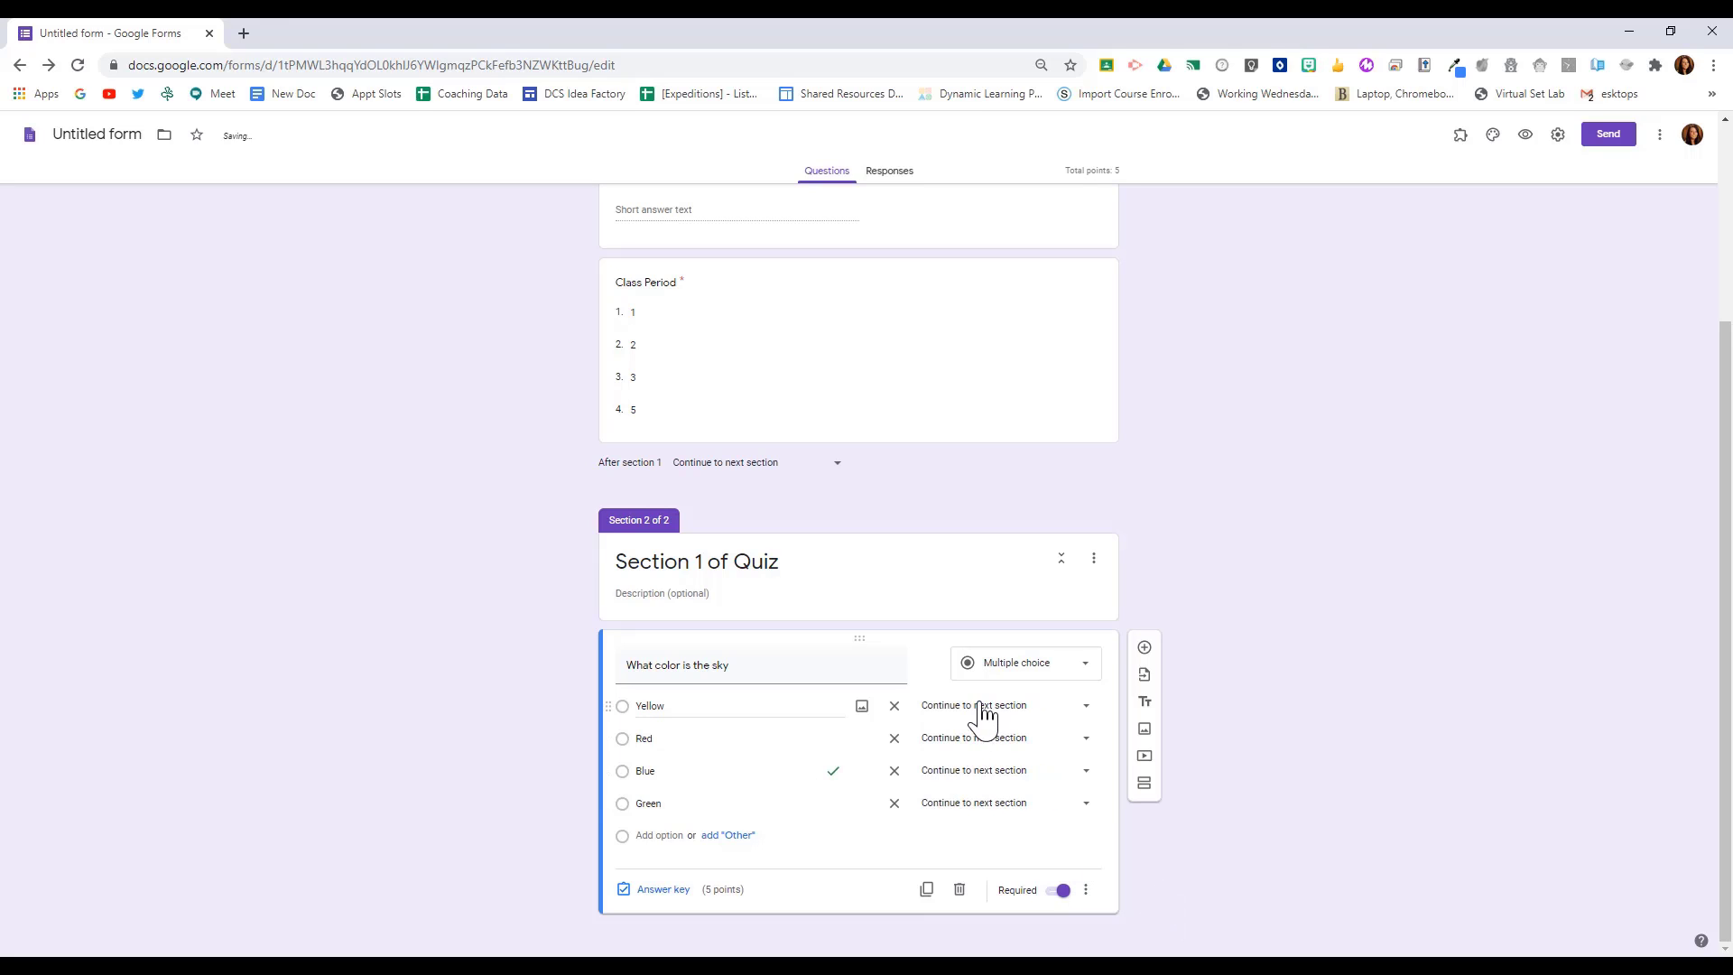
click(1089, 708)
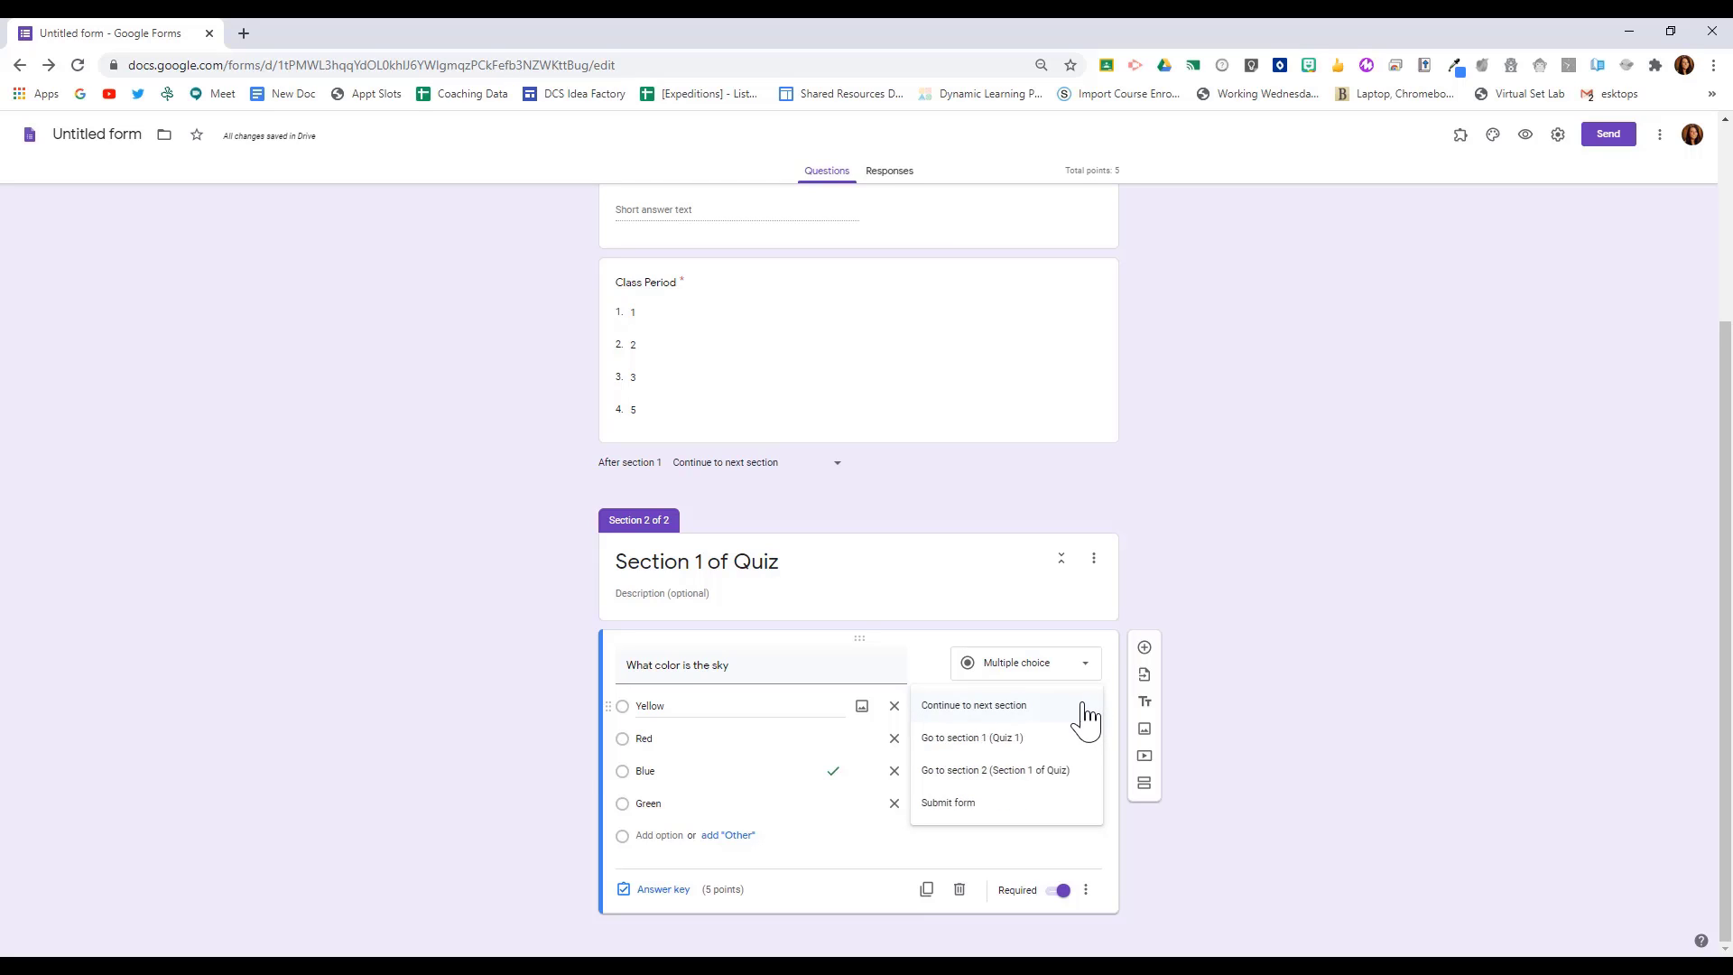
click(1087, 714)
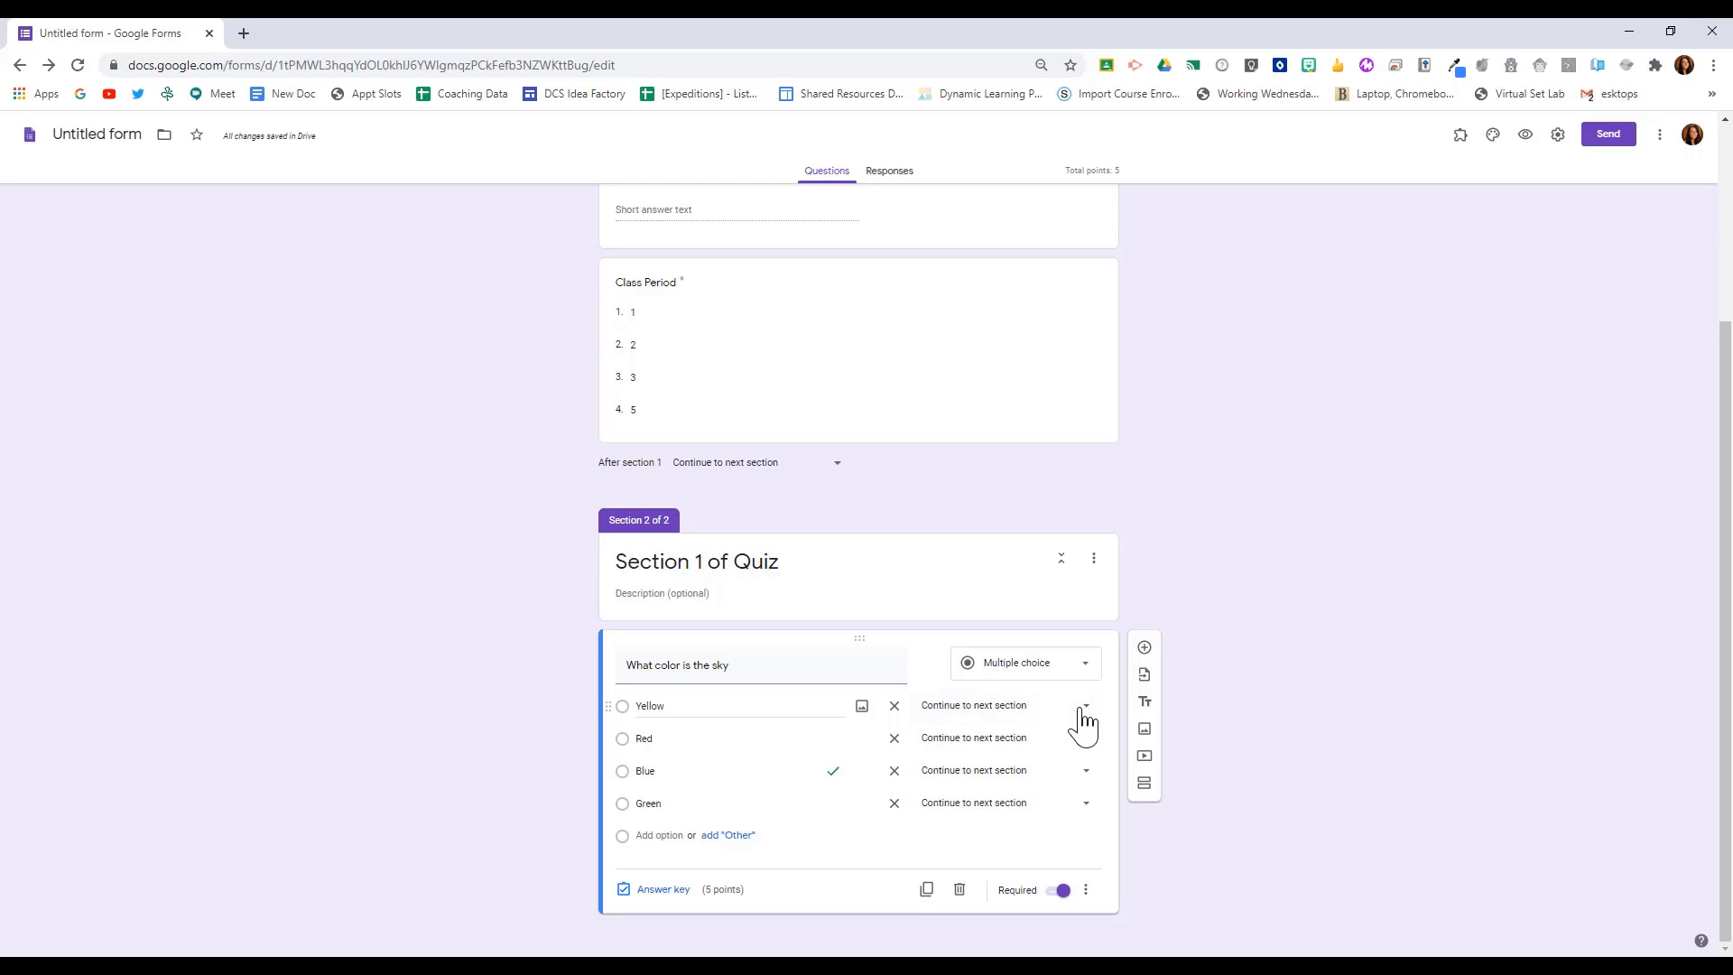
Replace the sky color question with a new multiple-choice question, "Have you finished the exam yet?"
click(960, 891)
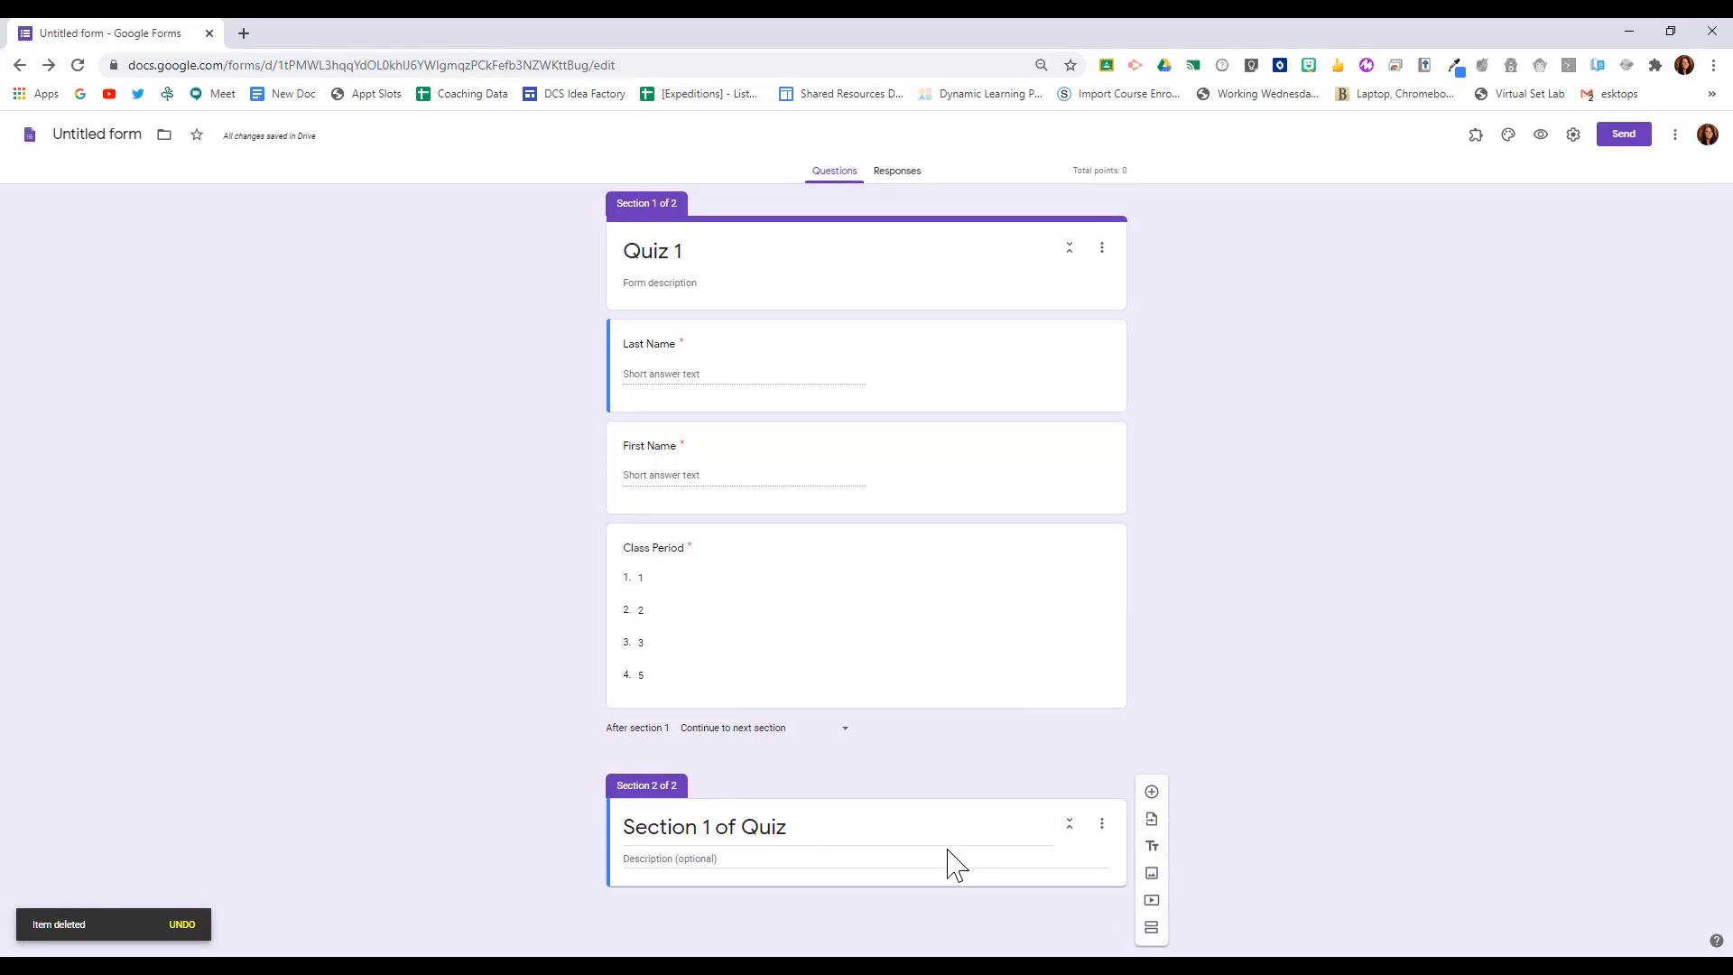
click(1152, 792)
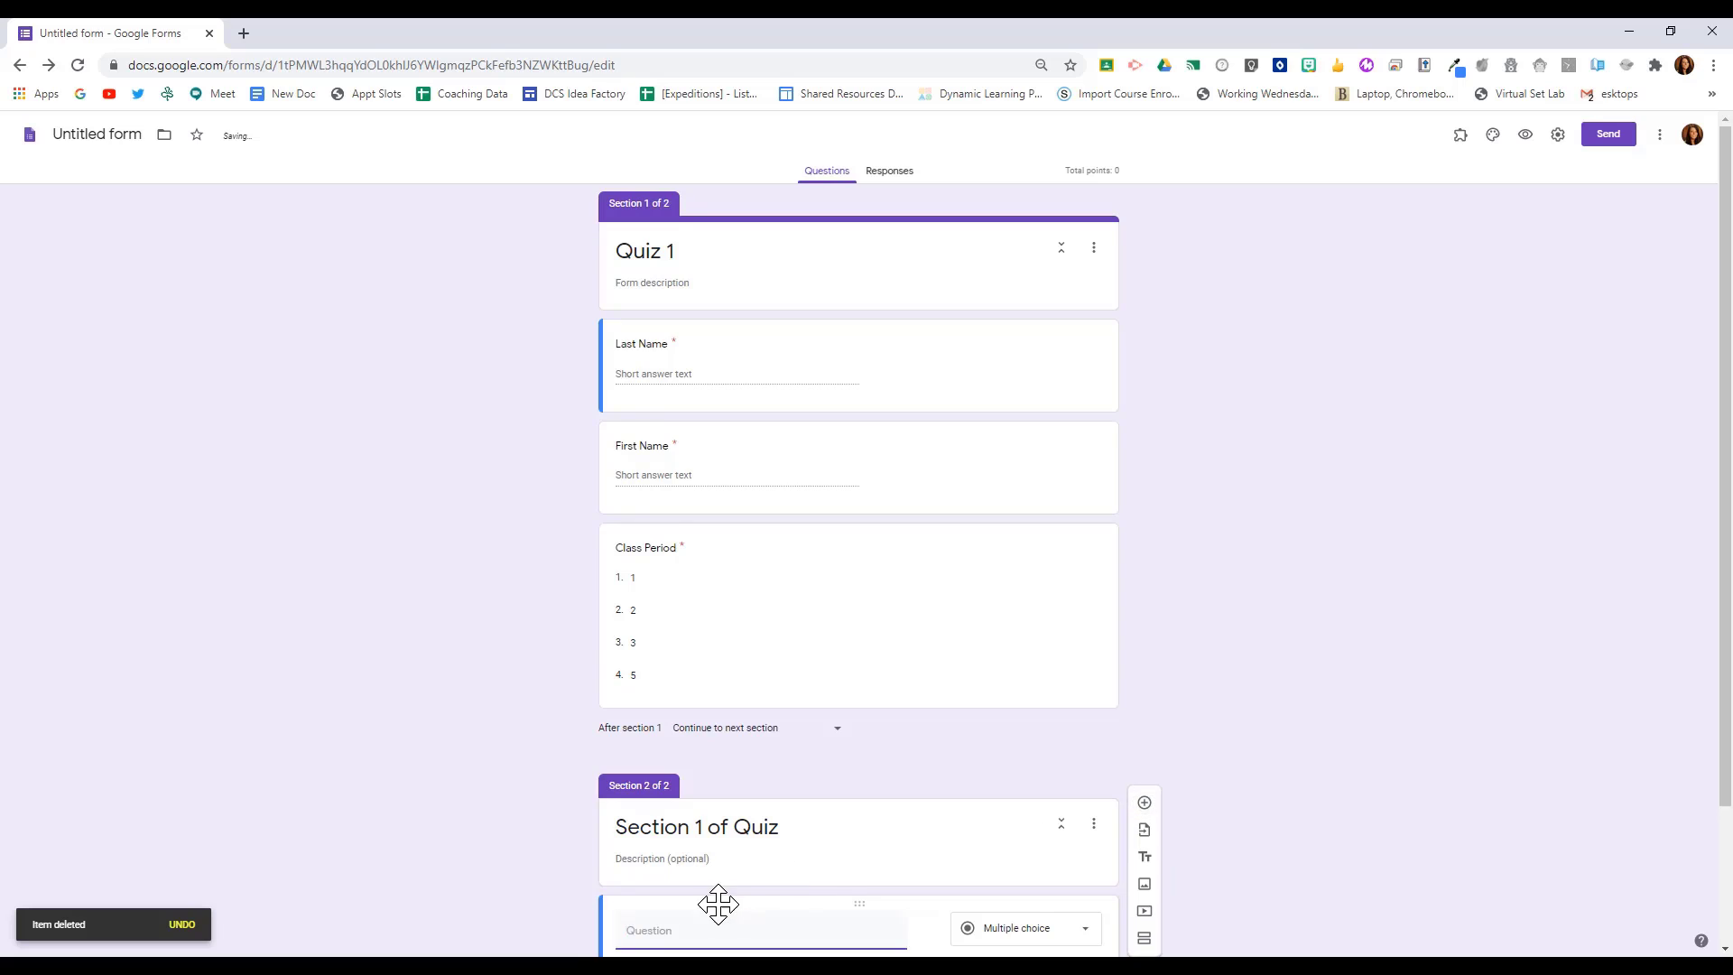
text(Have you finished the exa)
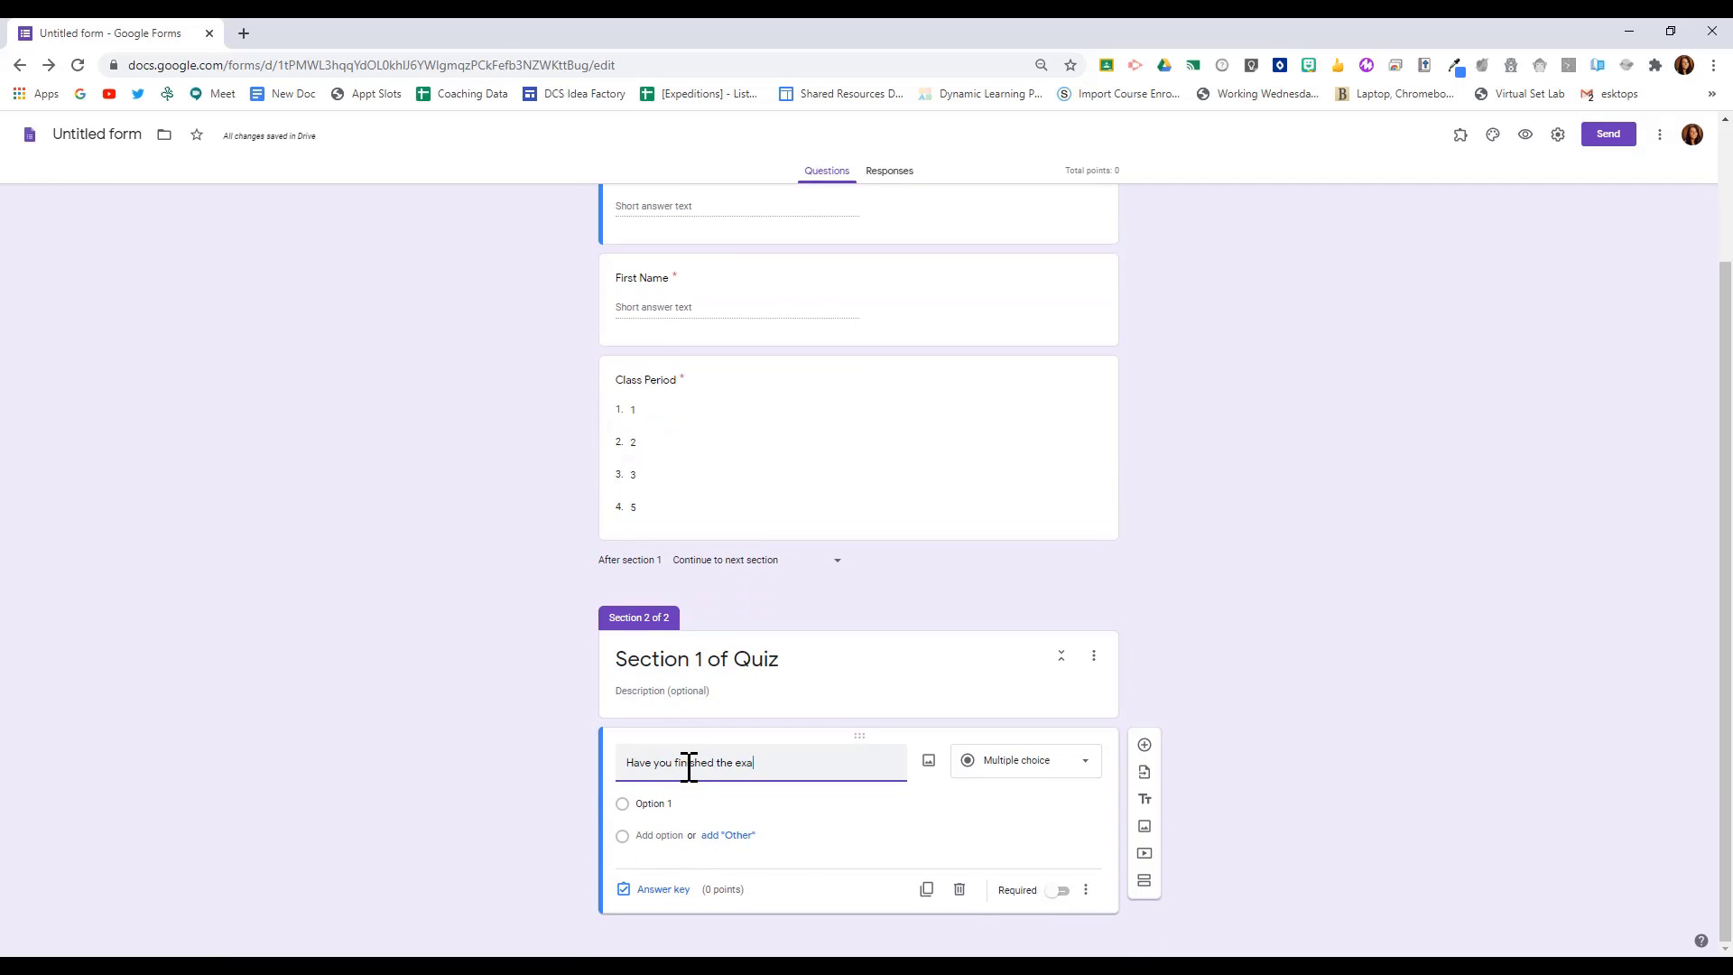
text(m yet?)
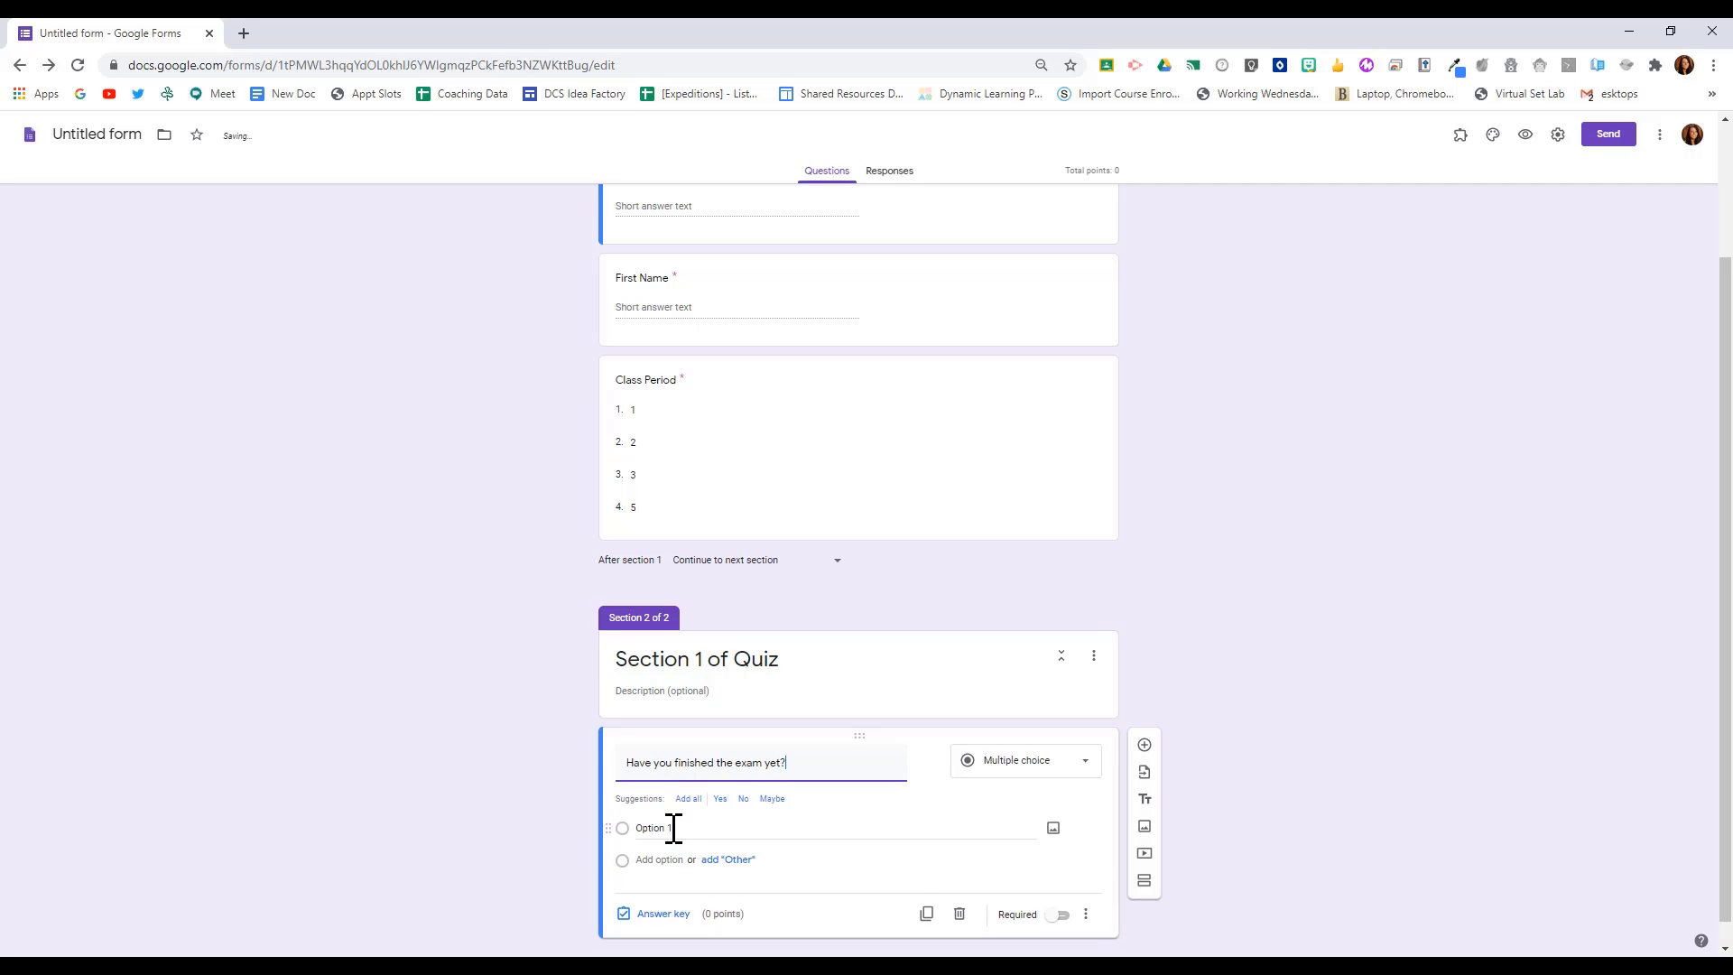
Give the exam completion question the answer options Yes and No
click(674, 828)
text(Ye)
click(667, 860)
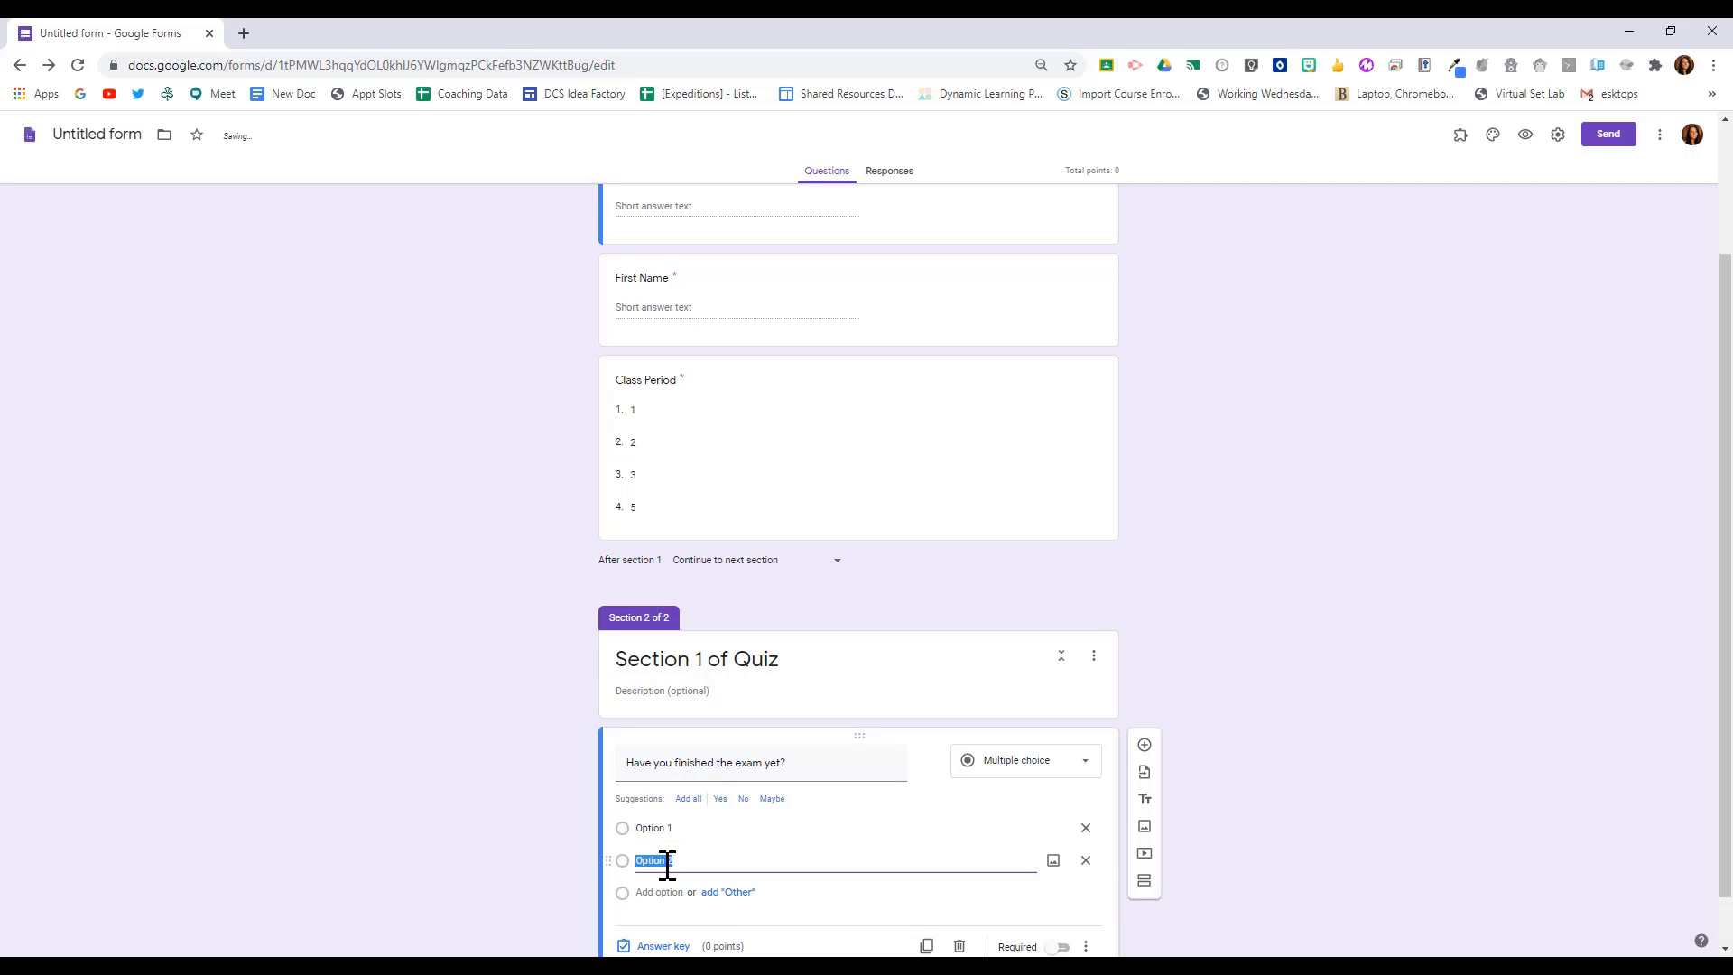
scroll(929, 805, down, 1)
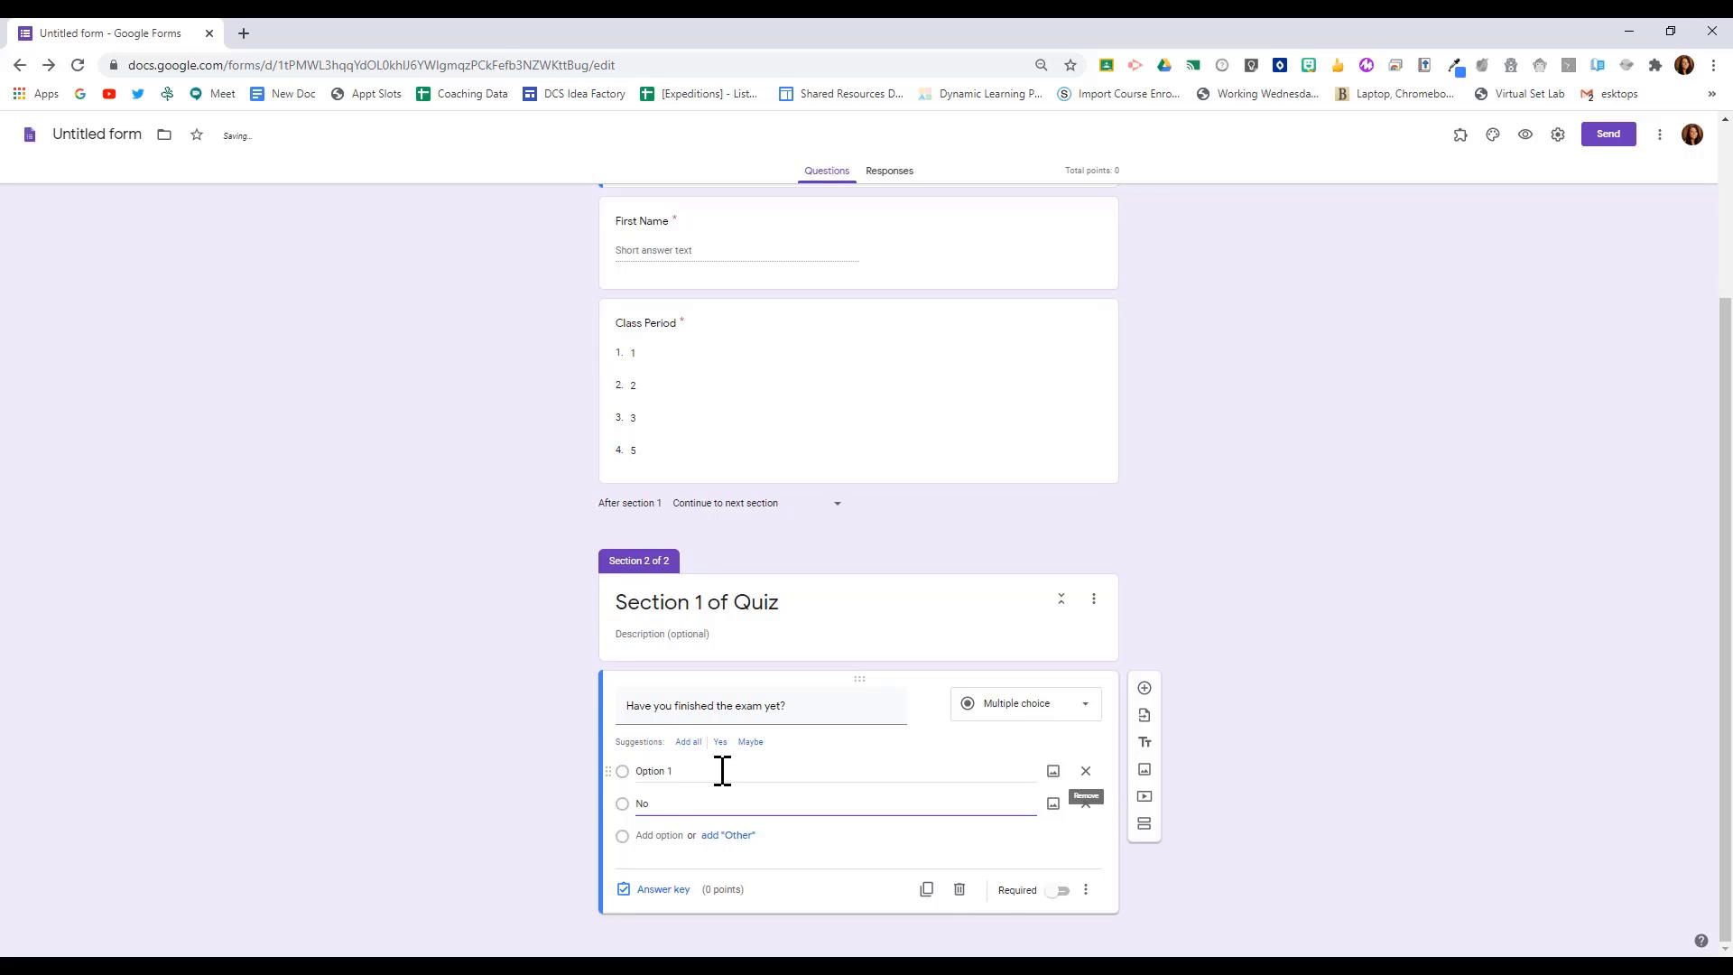
click(660, 769)
text(Yes)
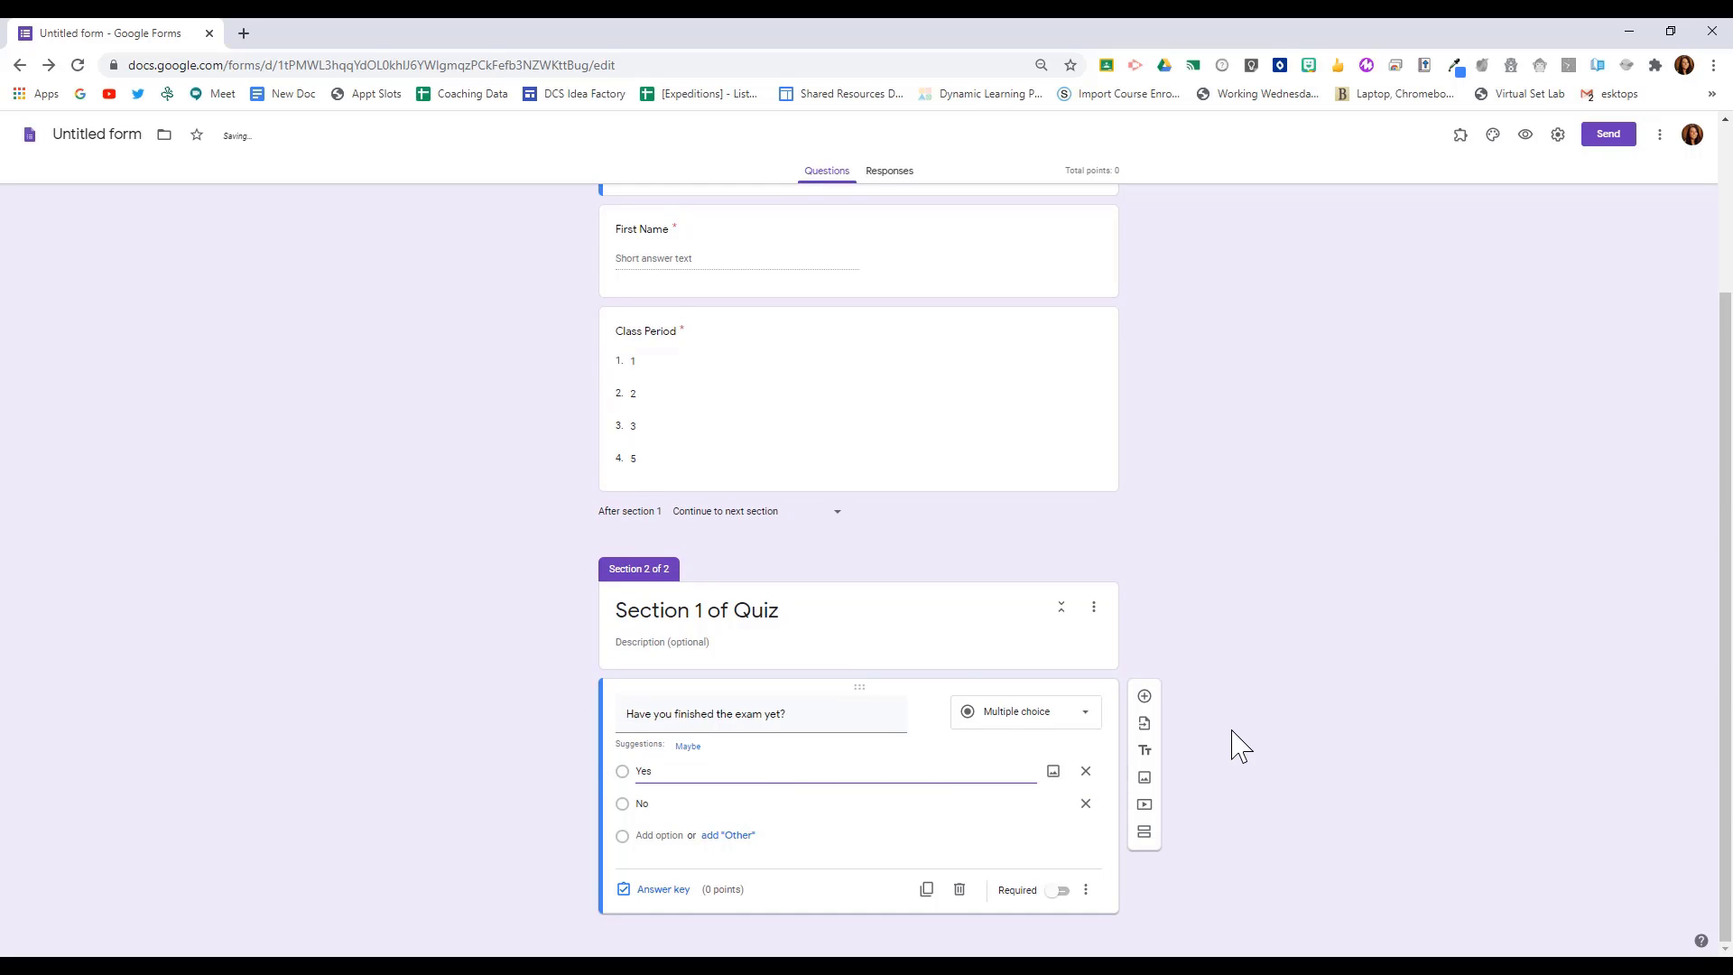
Add a section titled "Yes, I have completed the exam." with the description "There are no further questions. Thank you!"
click(1144, 831)
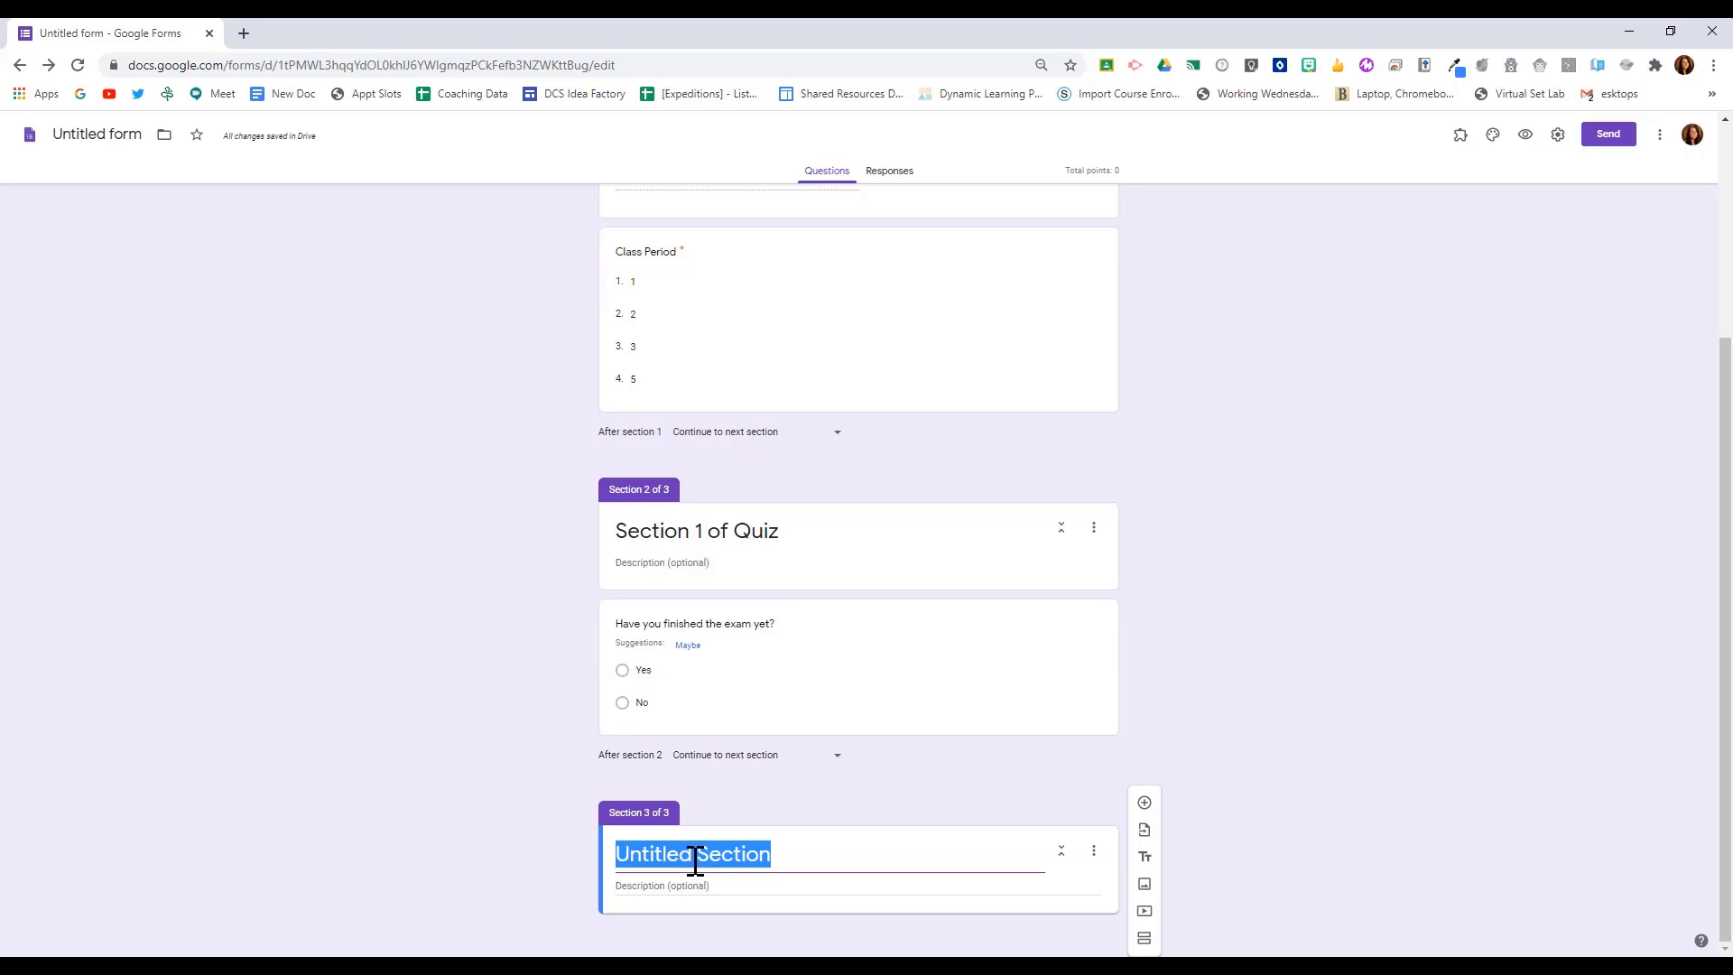
text(Yes)
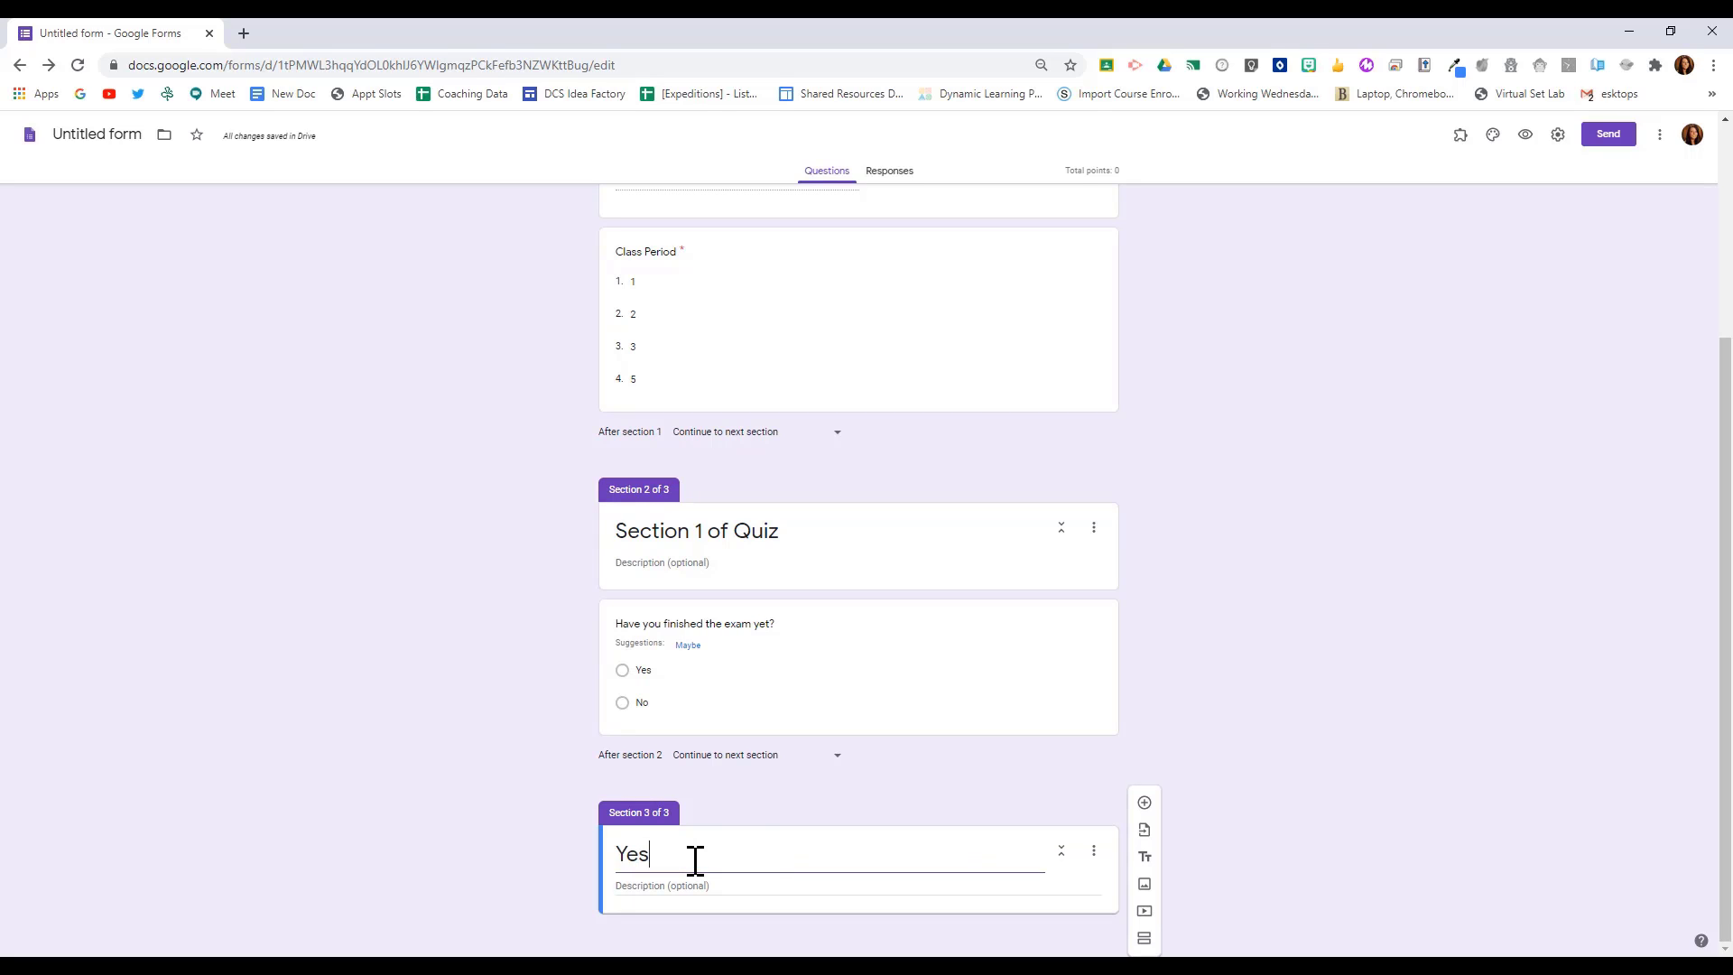
text(, I have completed the exam.)
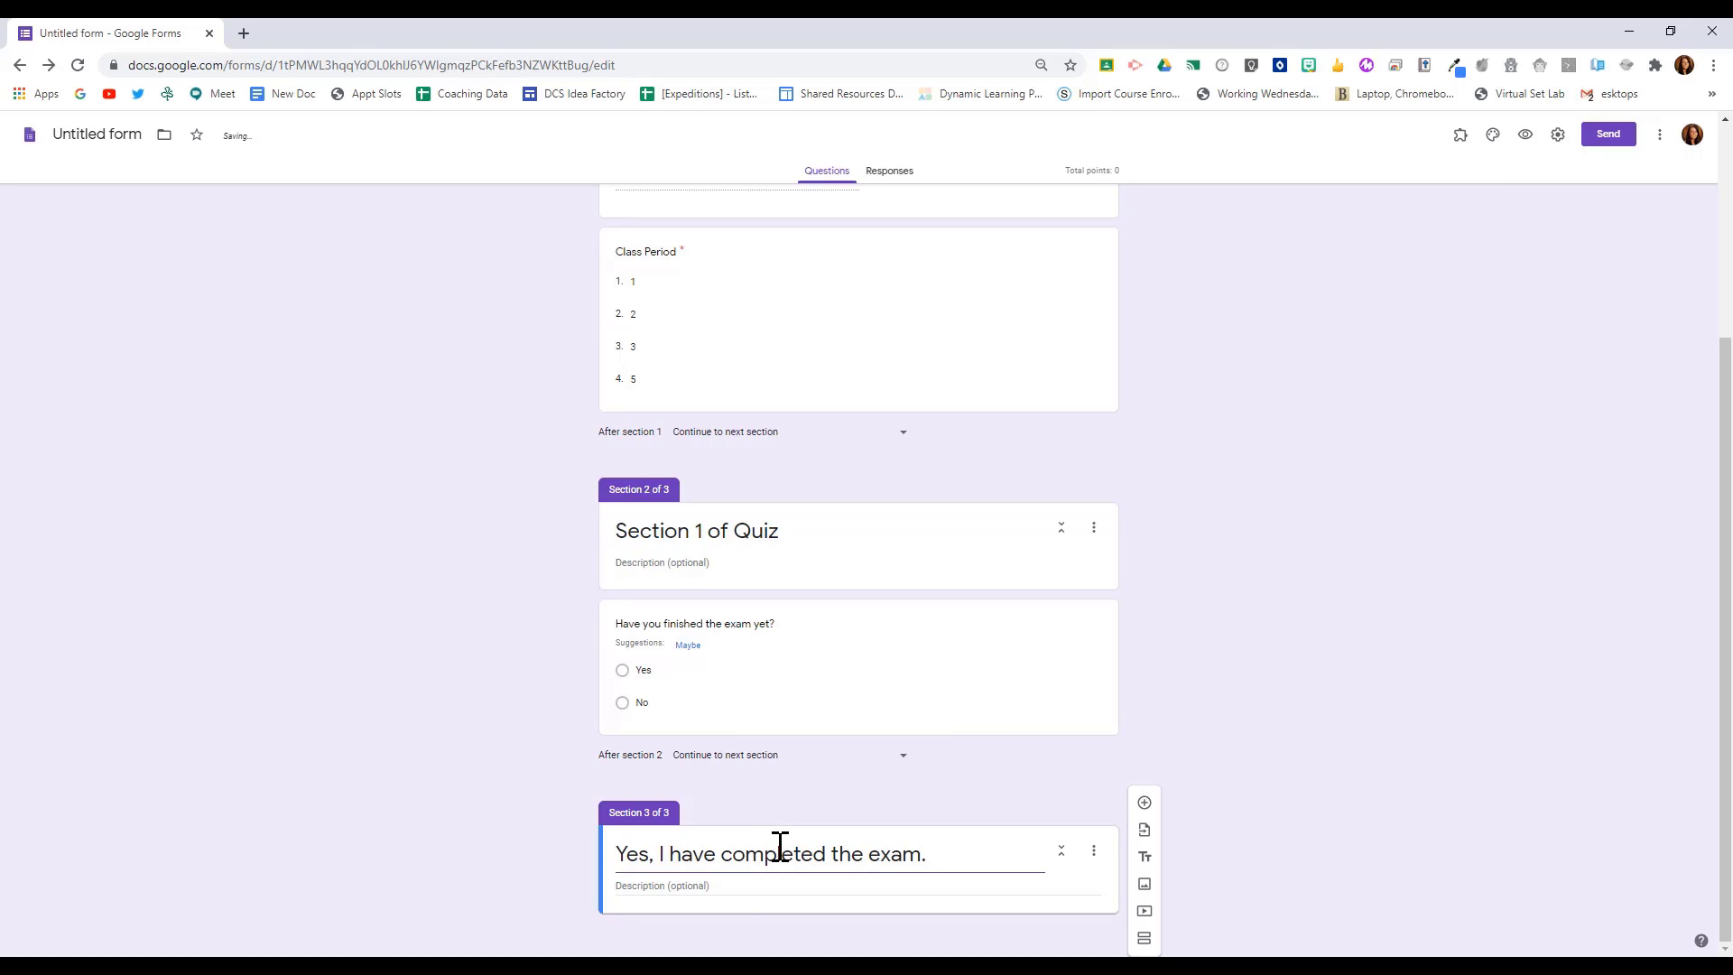
click(736, 892)
text(There are no furthe)
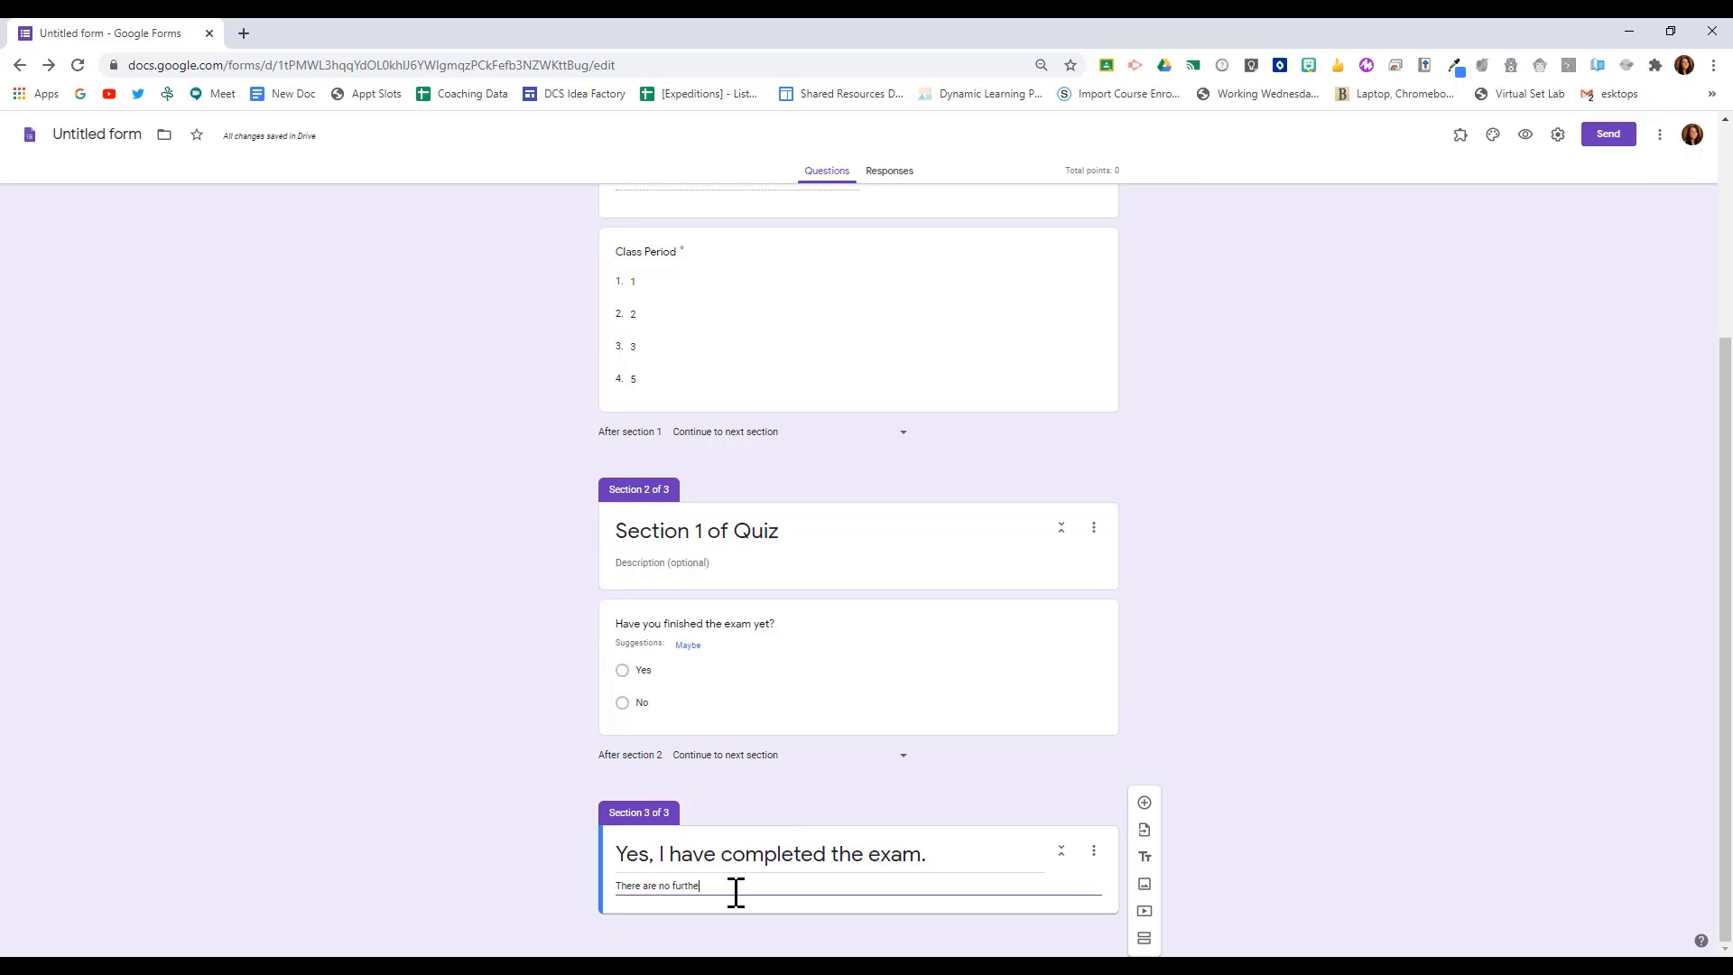
text(r questions. Thank you!)
Add another section at the end titled "No, I have not finished the exam."
click(1145, 938)
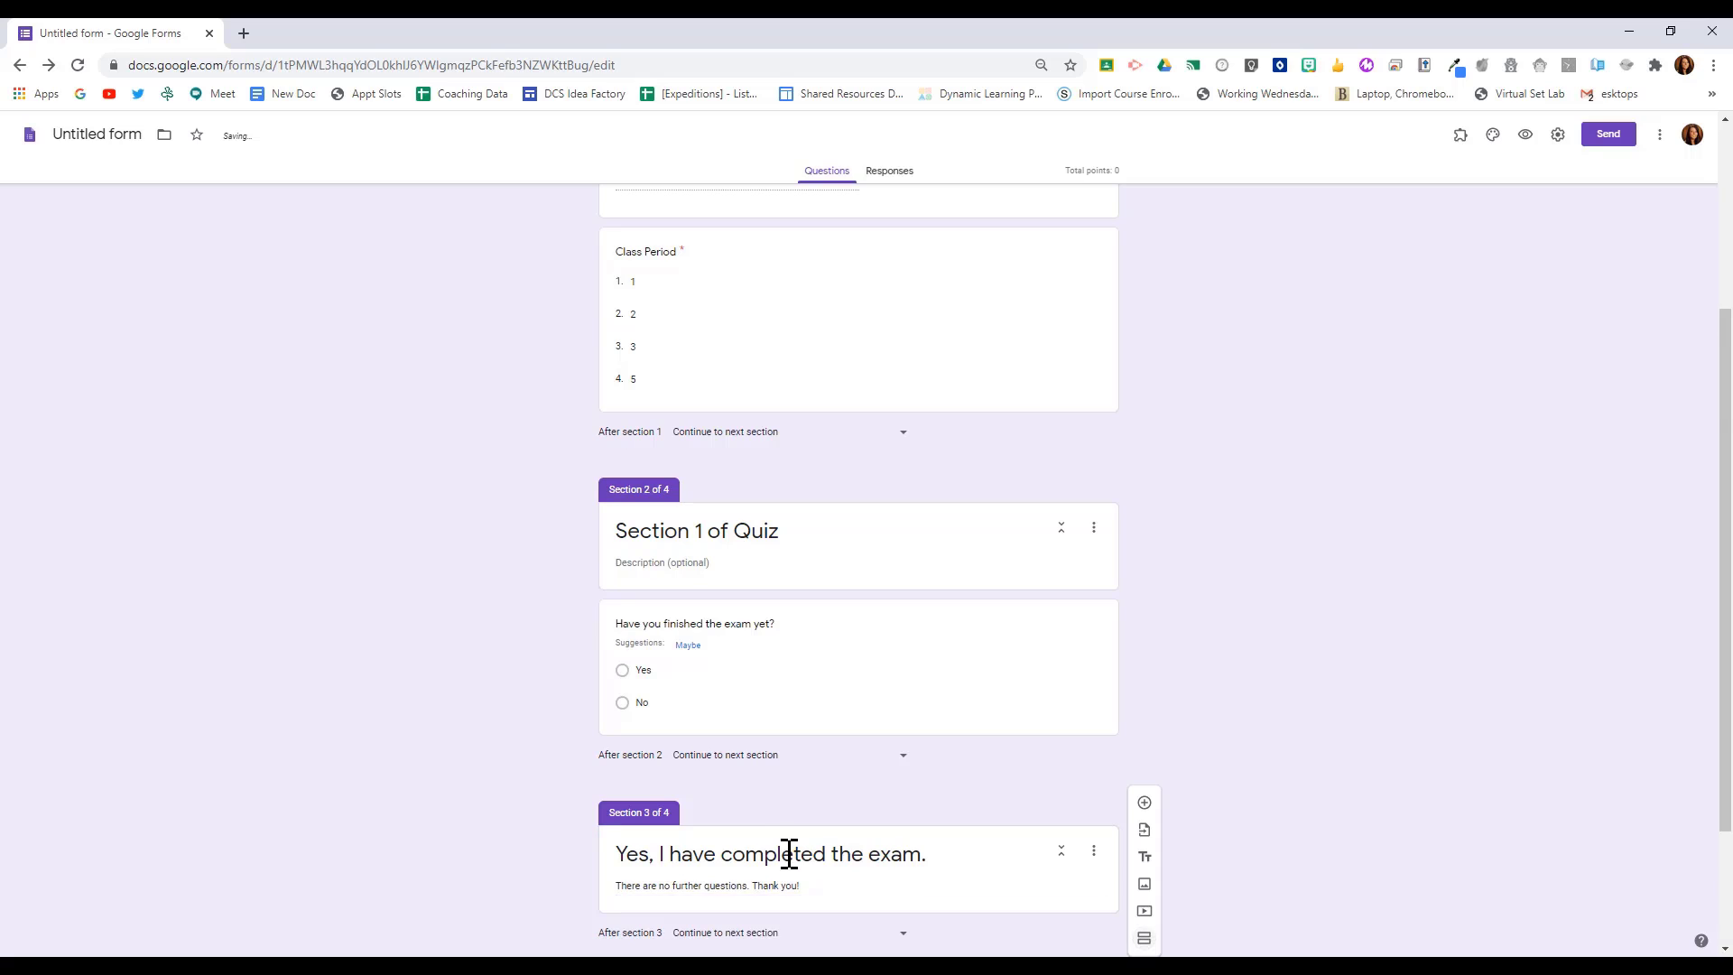
triple_click(681, 855)
text(No)
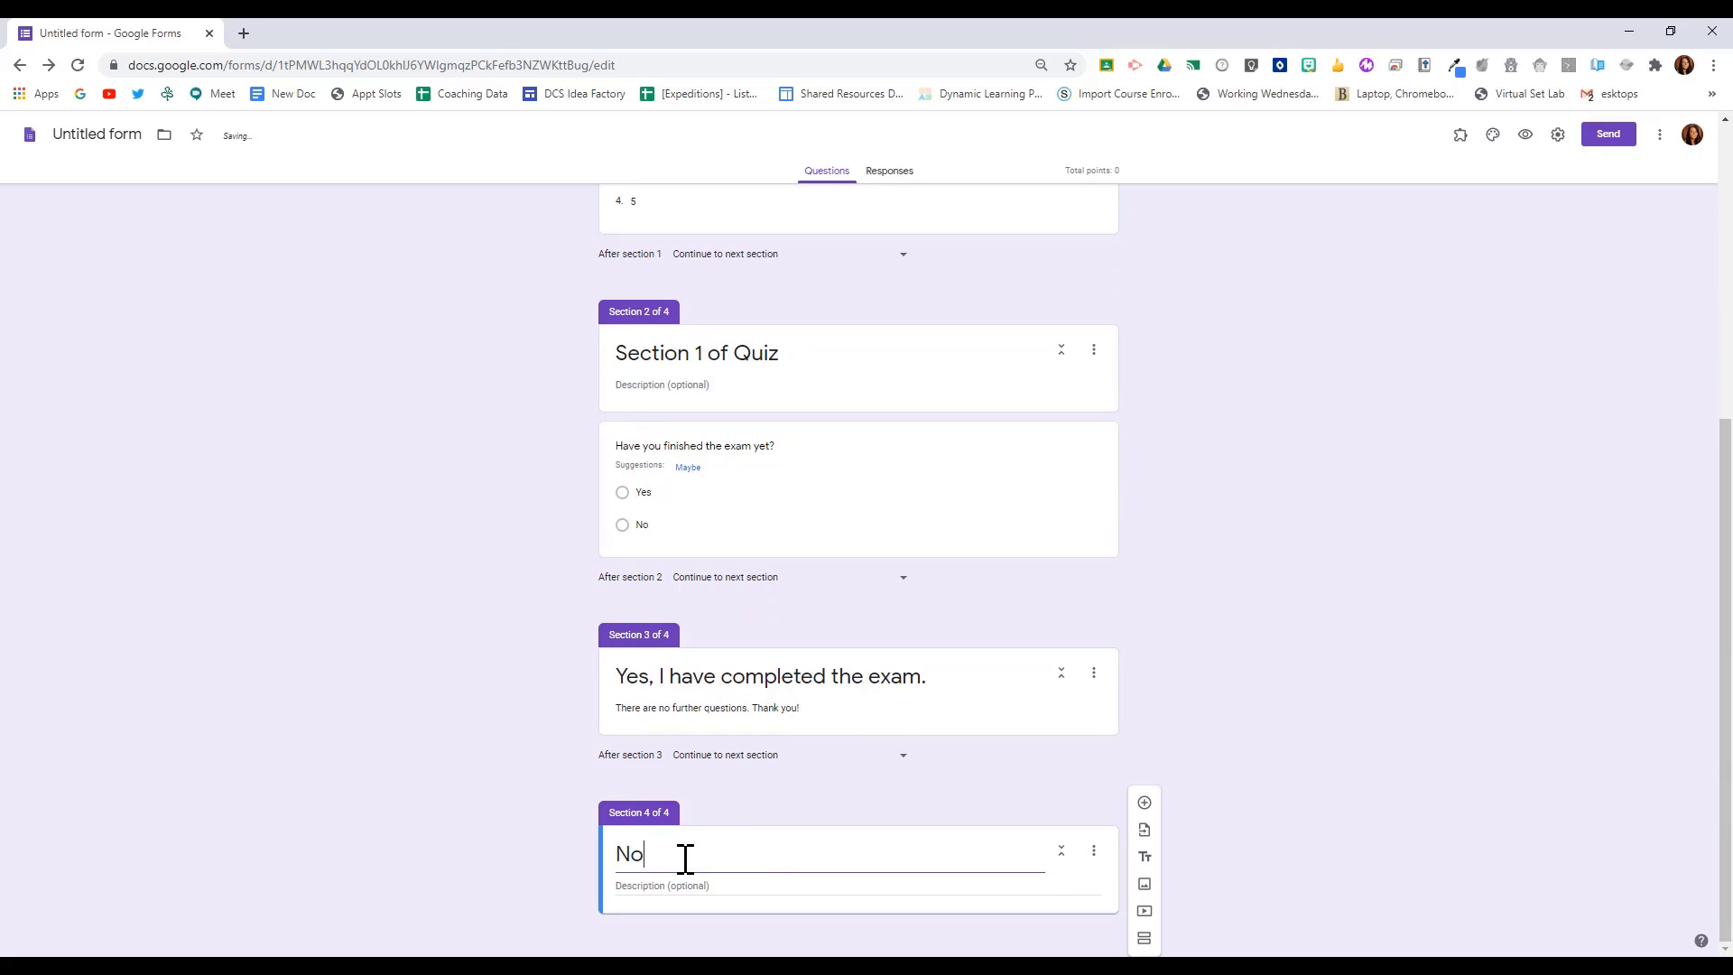
text(, I have not finished the exam.)
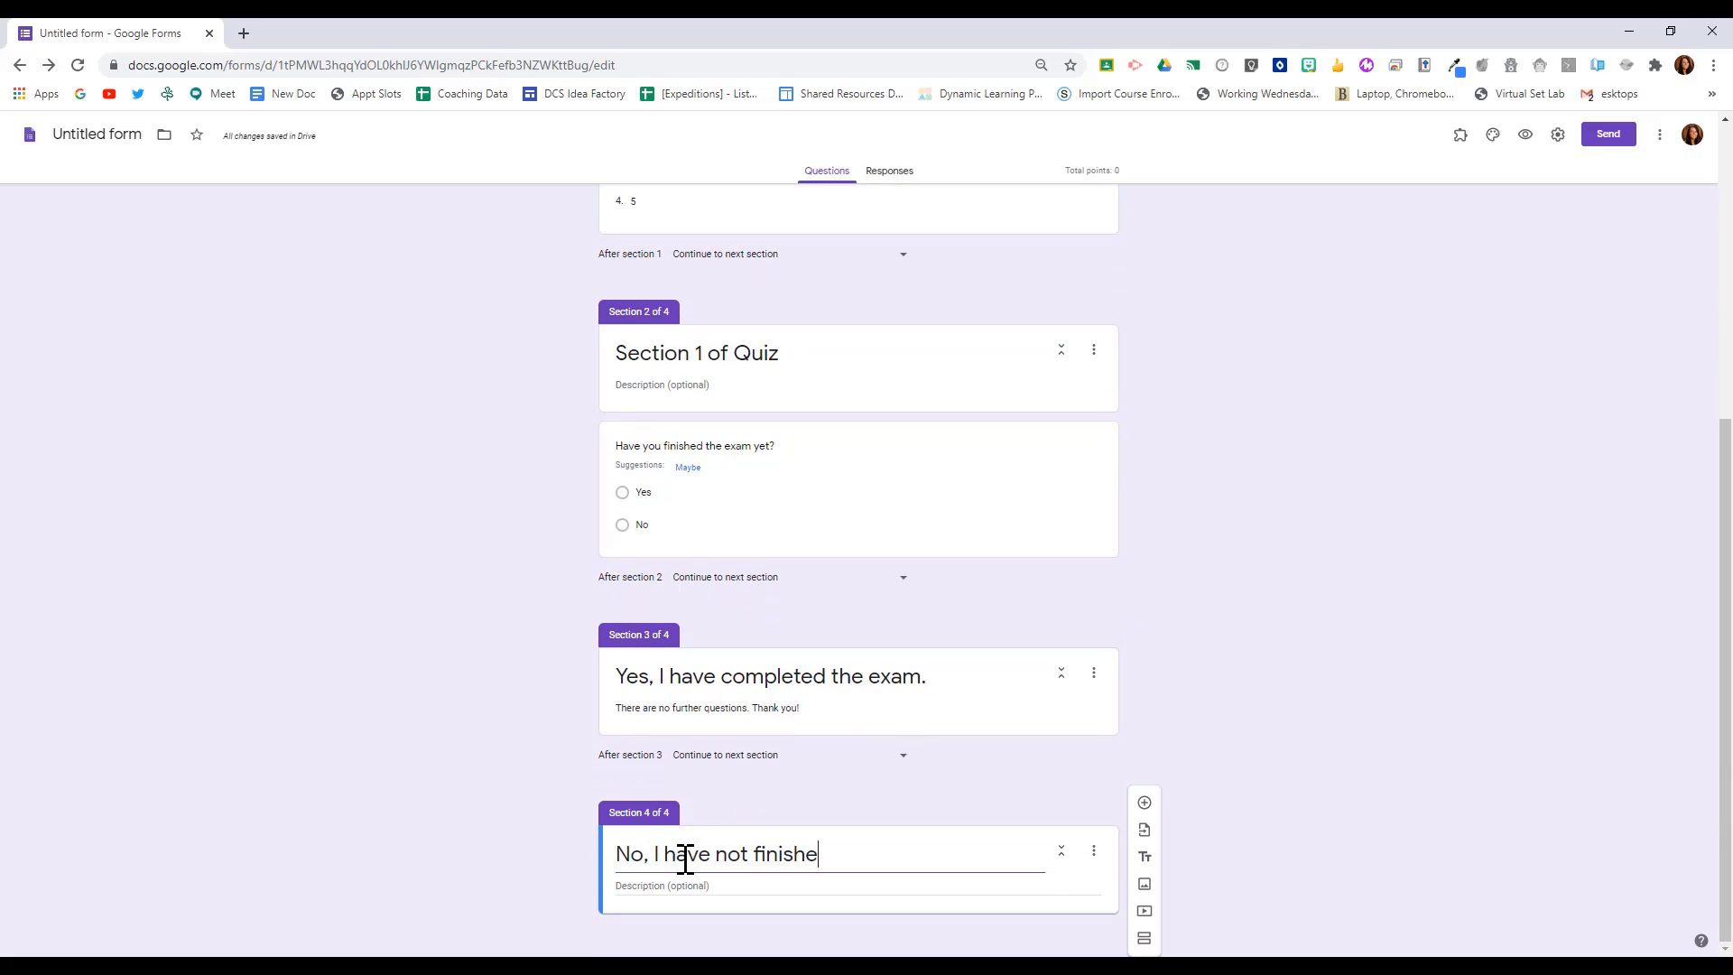
Add a Paragraph question to the "No" section asking "Why haven't you completed the exam yet?"
click(1145, 803)
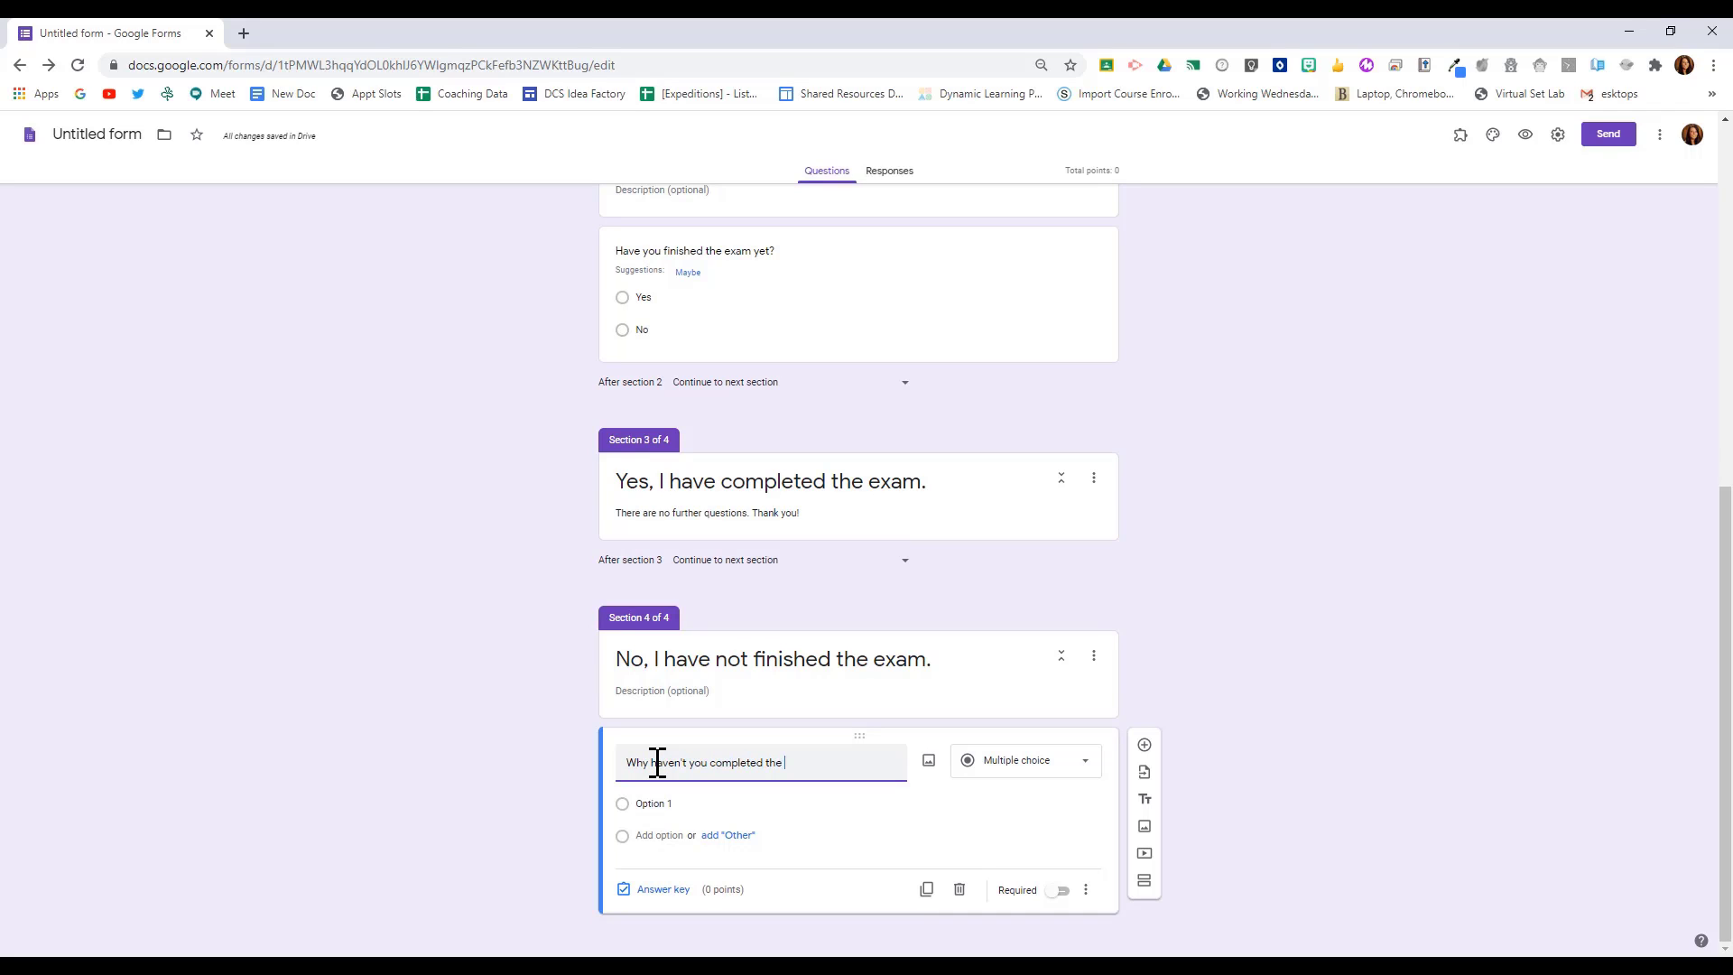
click(1002, 763)
click(1042, 565)
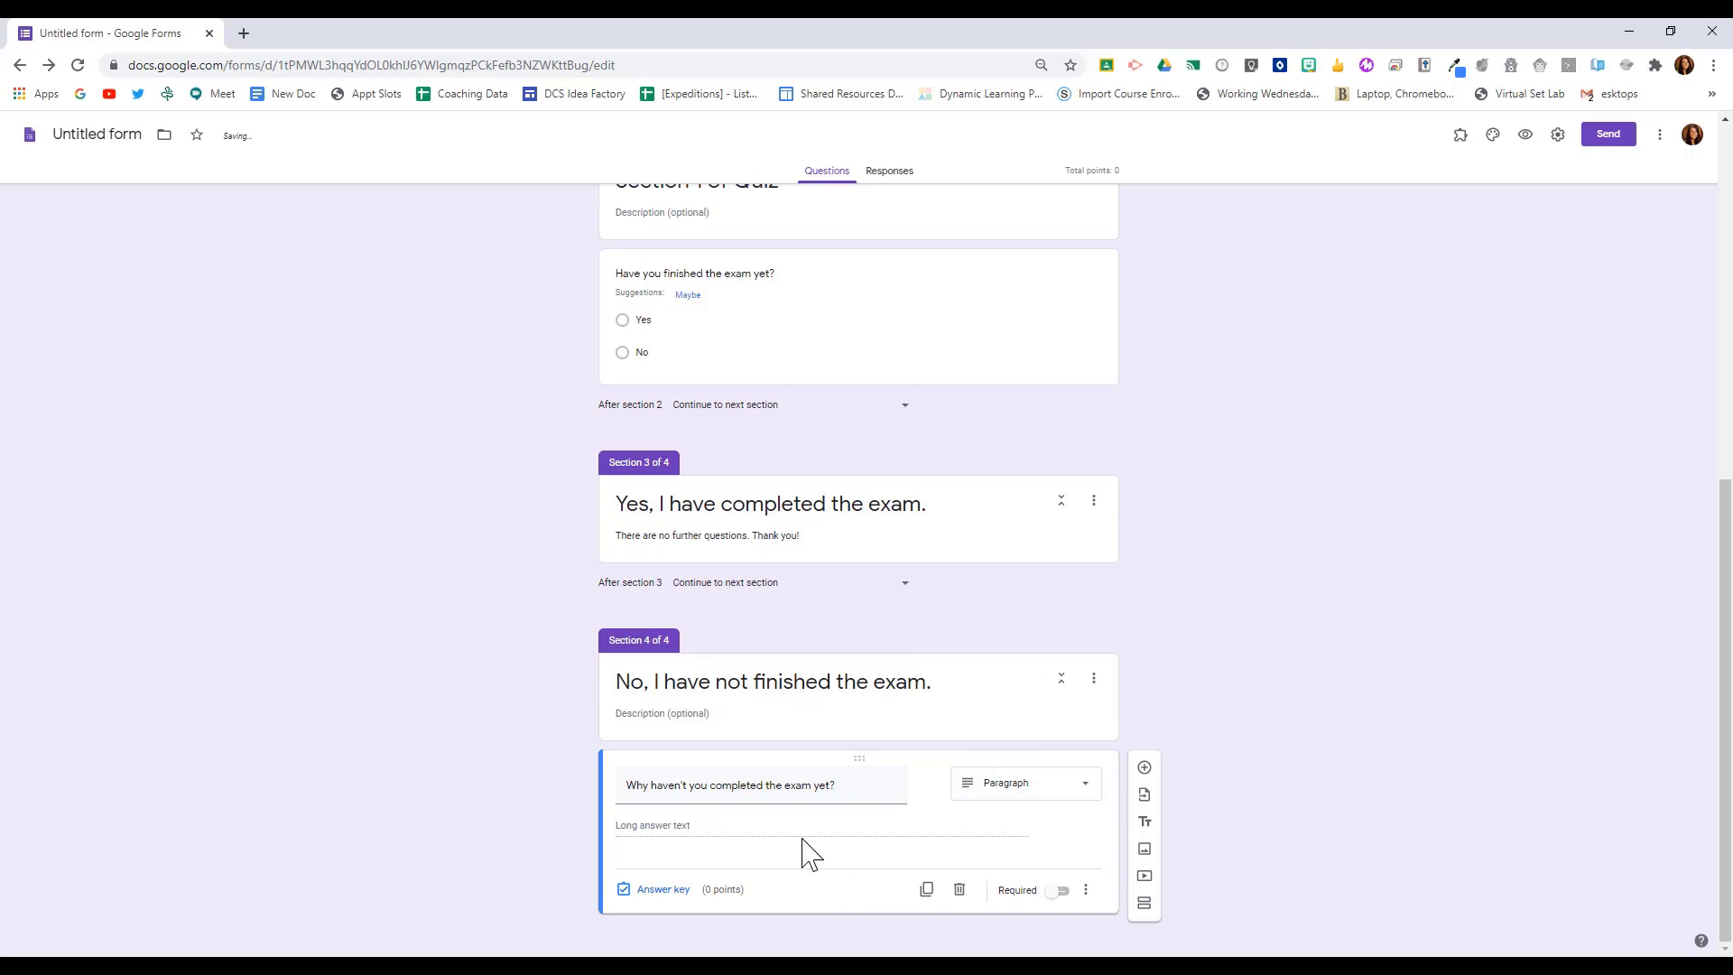
Add a Date question below it asking "What day do you plan to complete the exam?"
click(1145, 769)
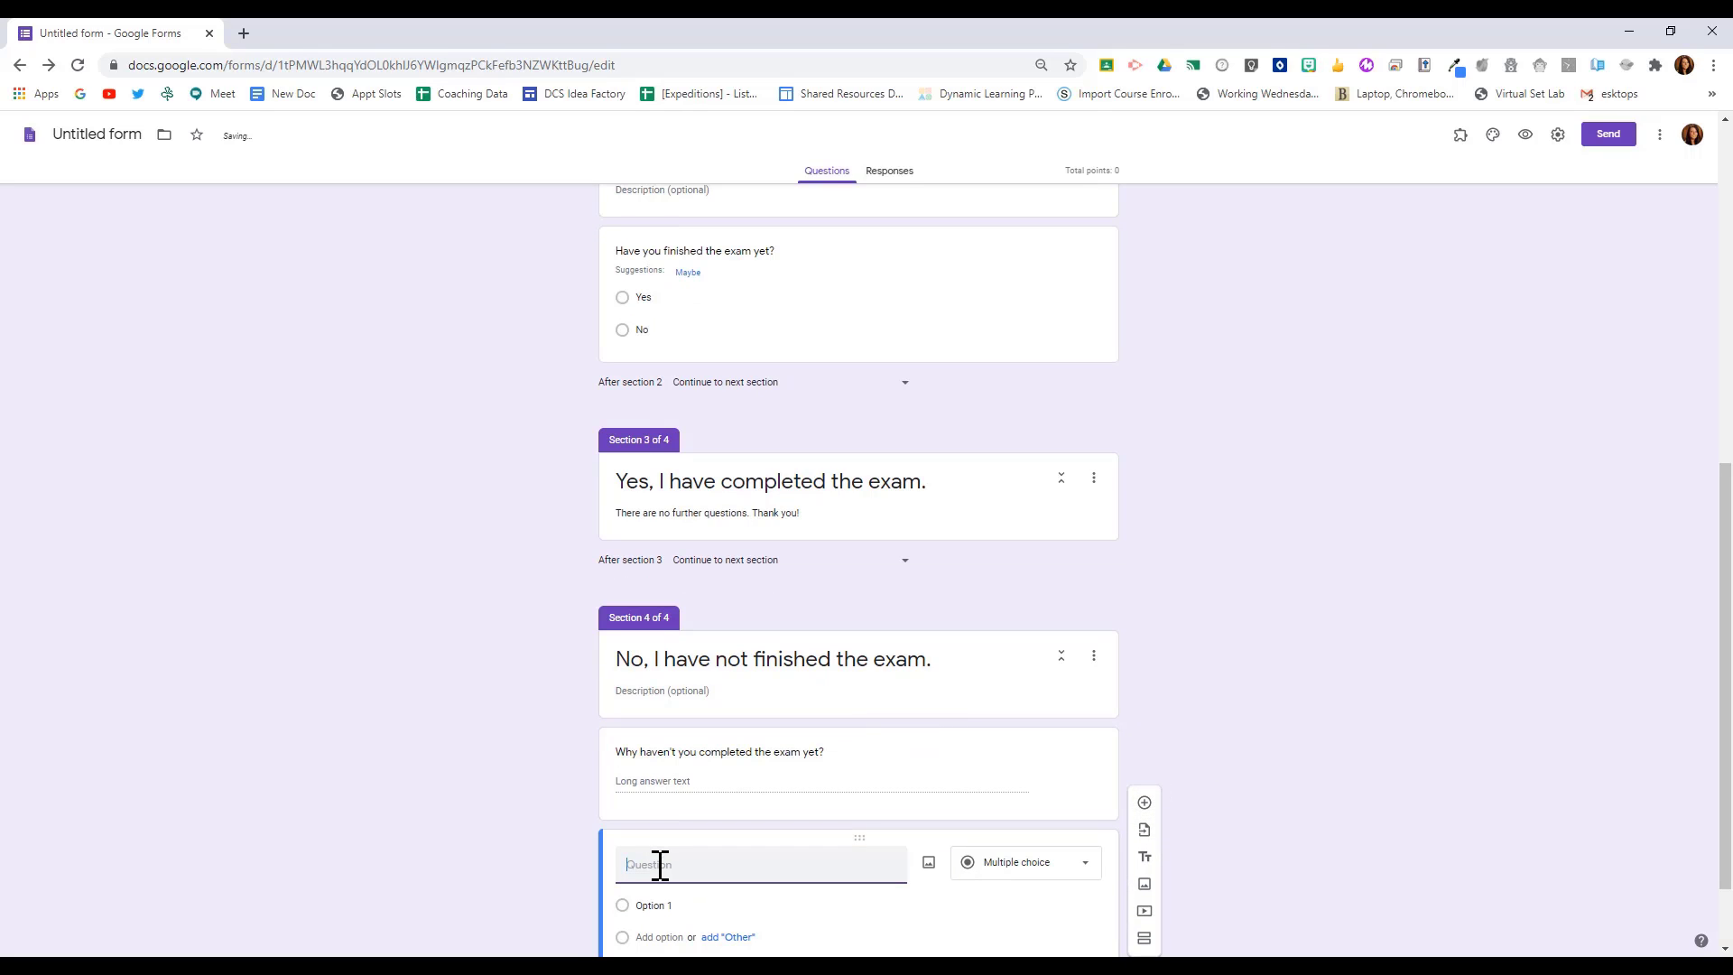
text(What day do y)
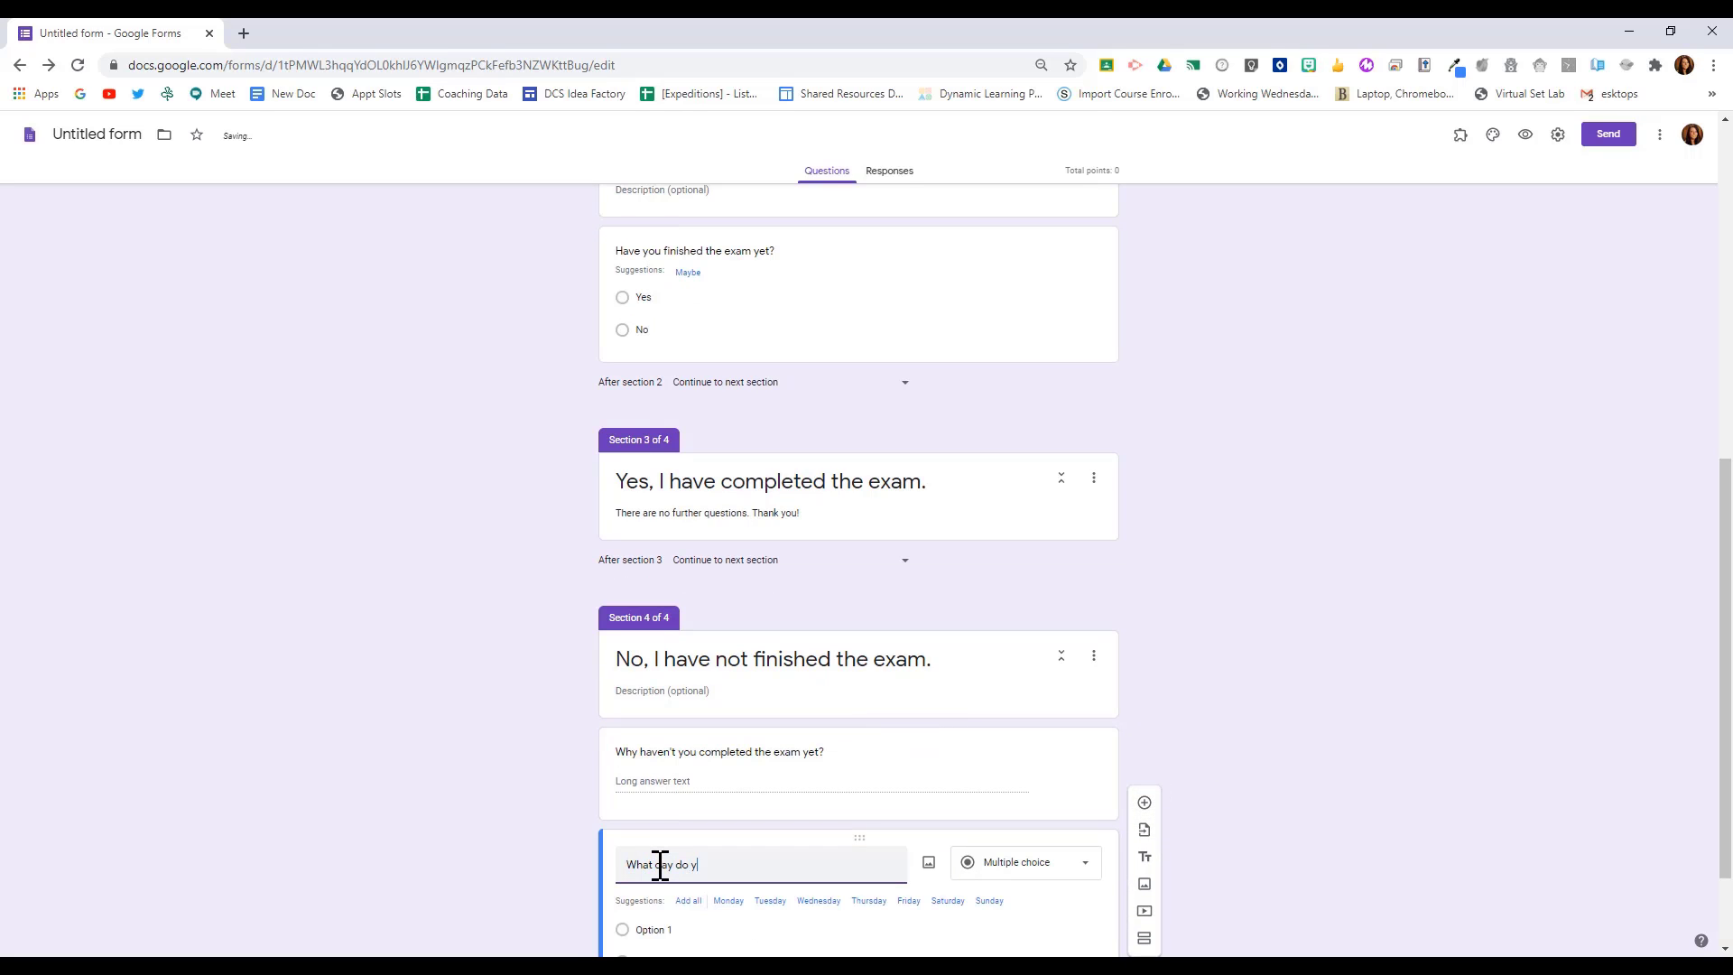
text(ou plan to complete the exam?)
scroll(689, 863, down, 2)
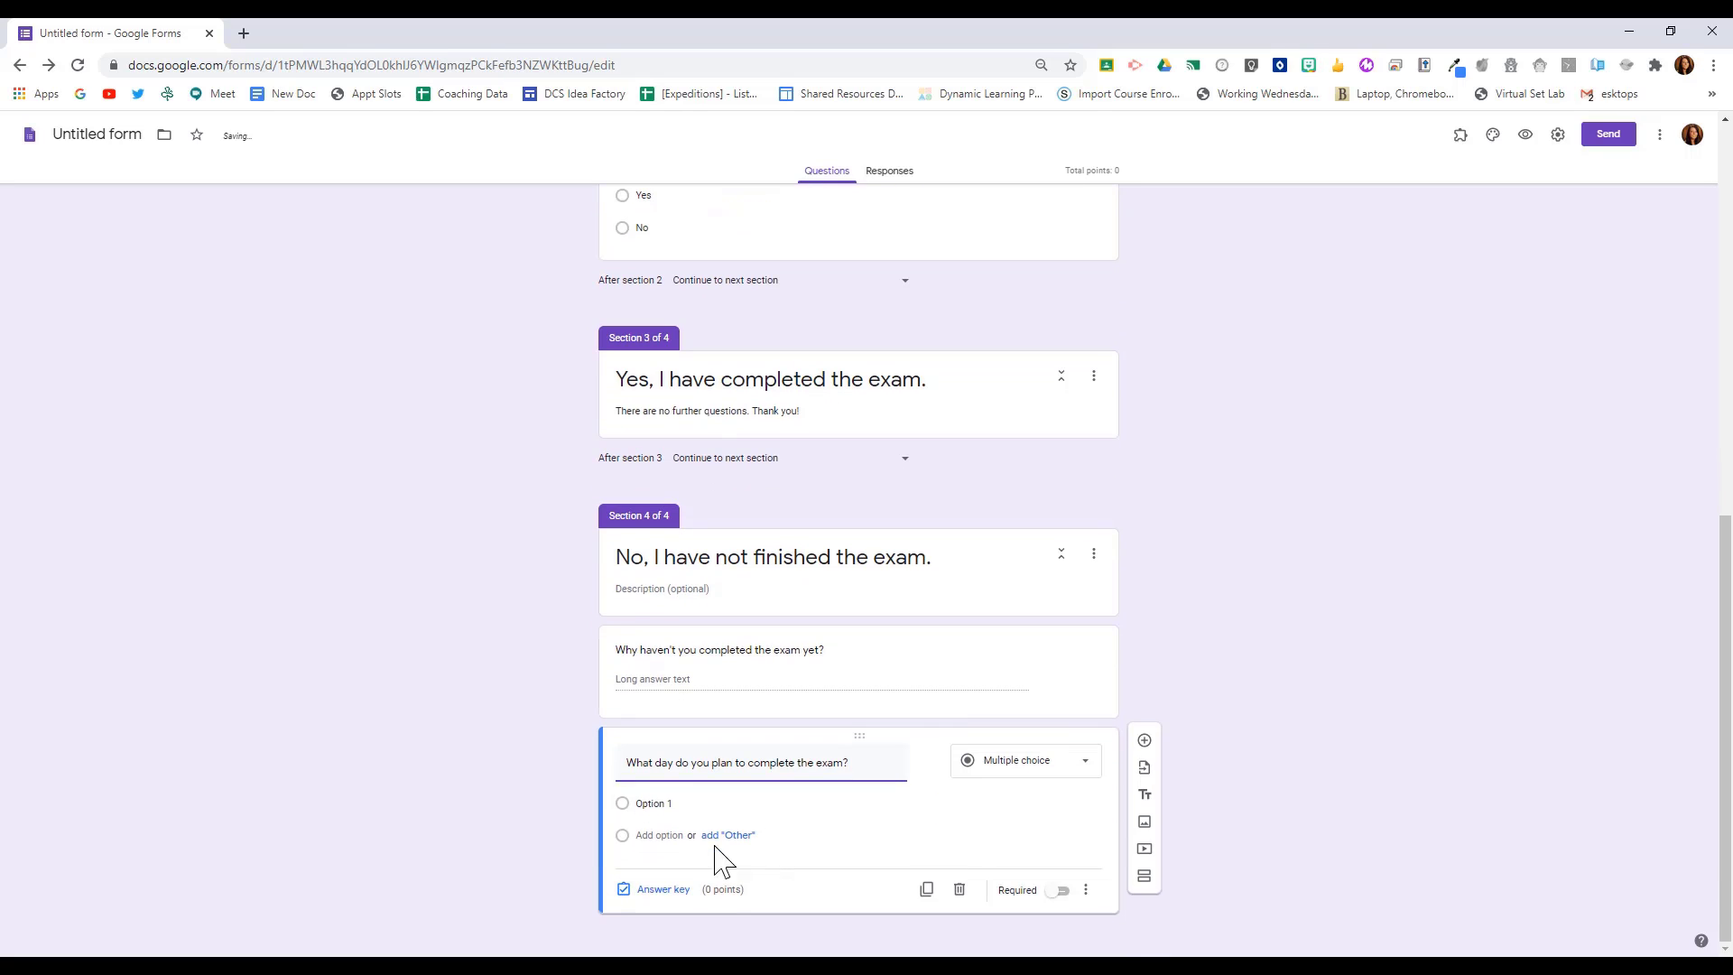
click(1062, 776)
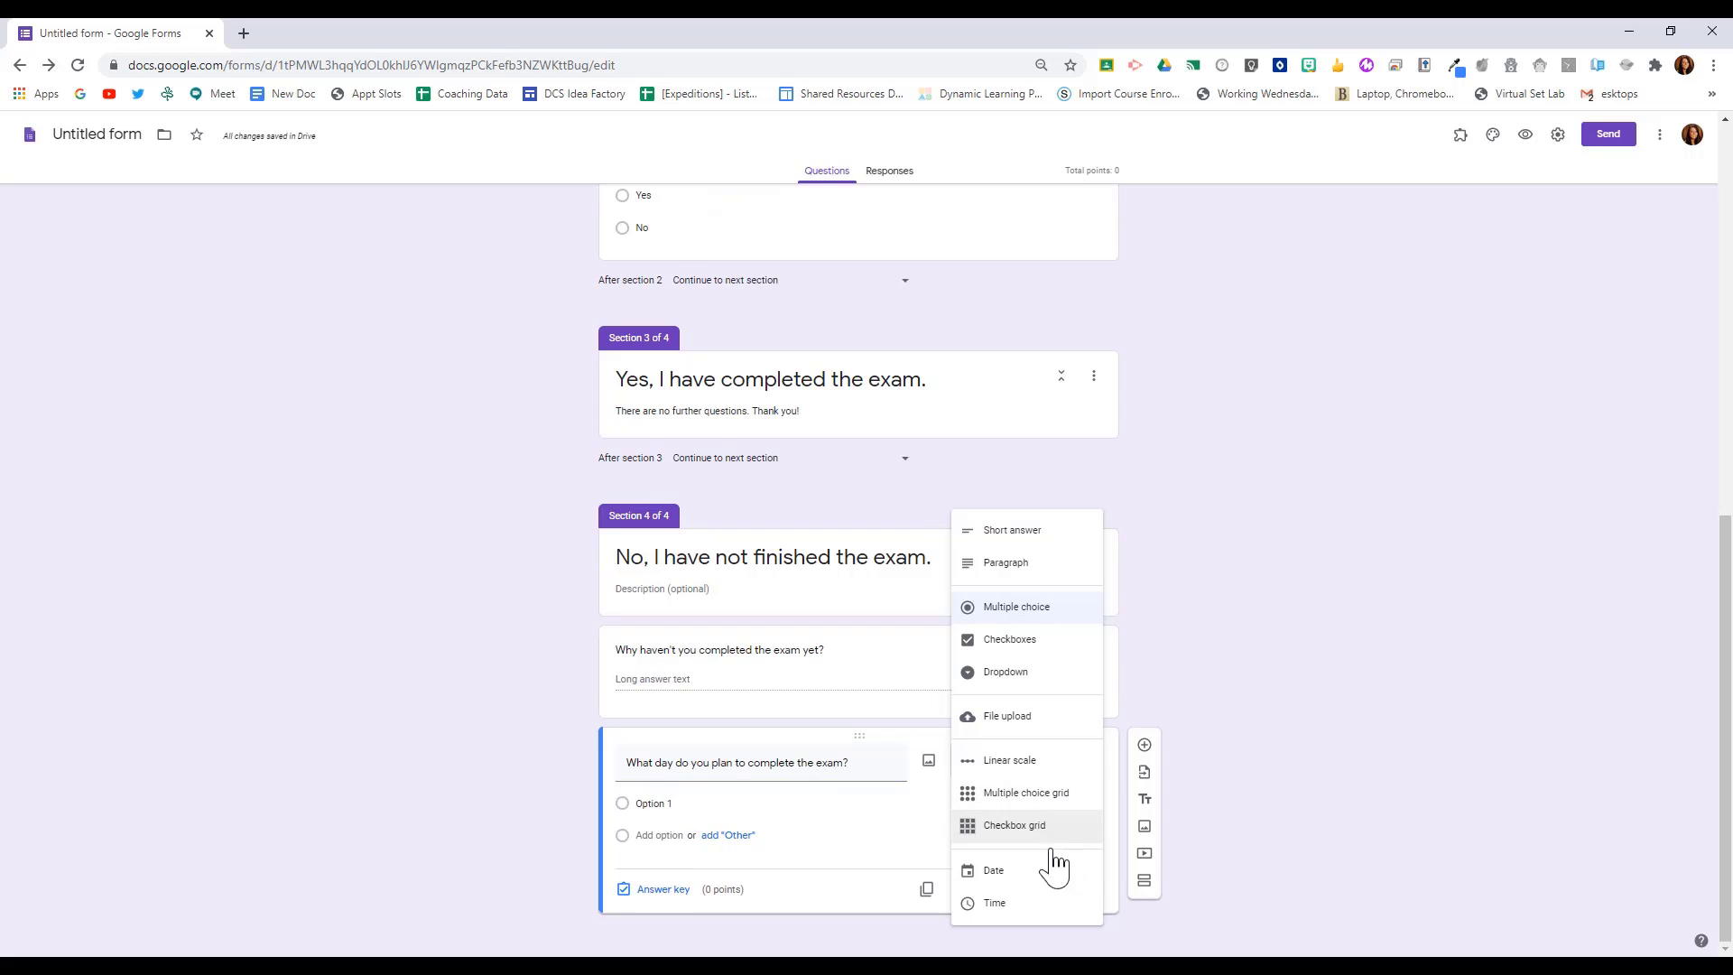
click(967, 876)
Add a multiple-choice question, "Do you need additional support?", with only the options Yes and No
click(1145, 777)
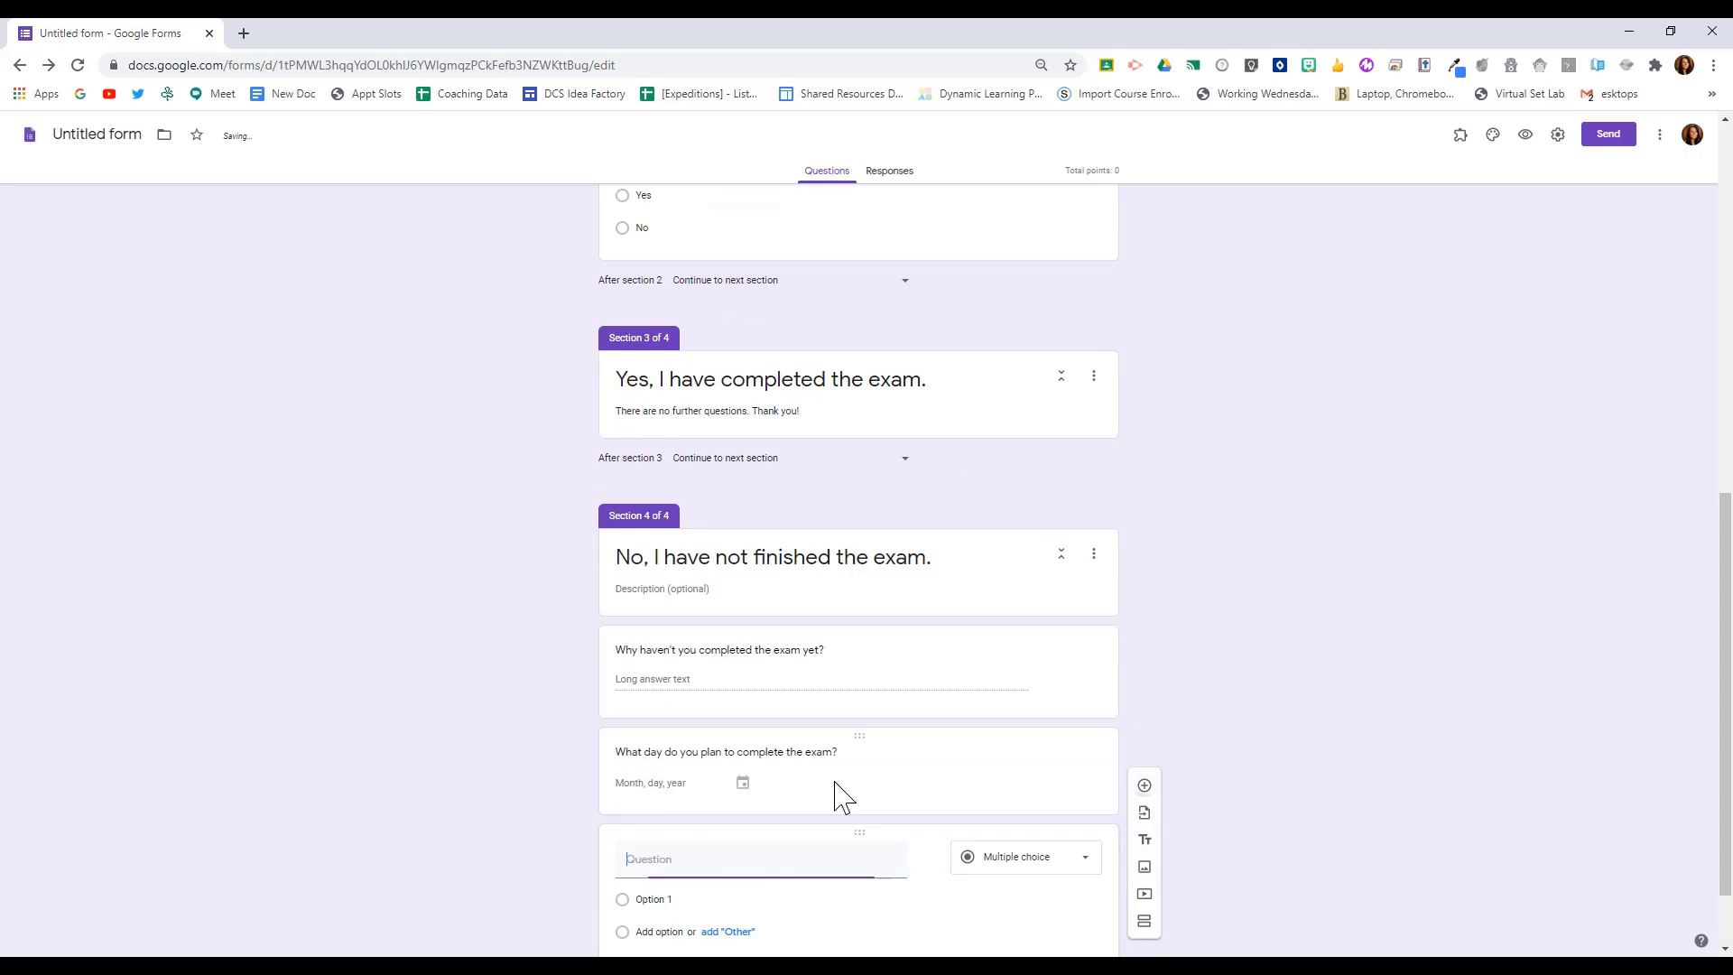
text(D)
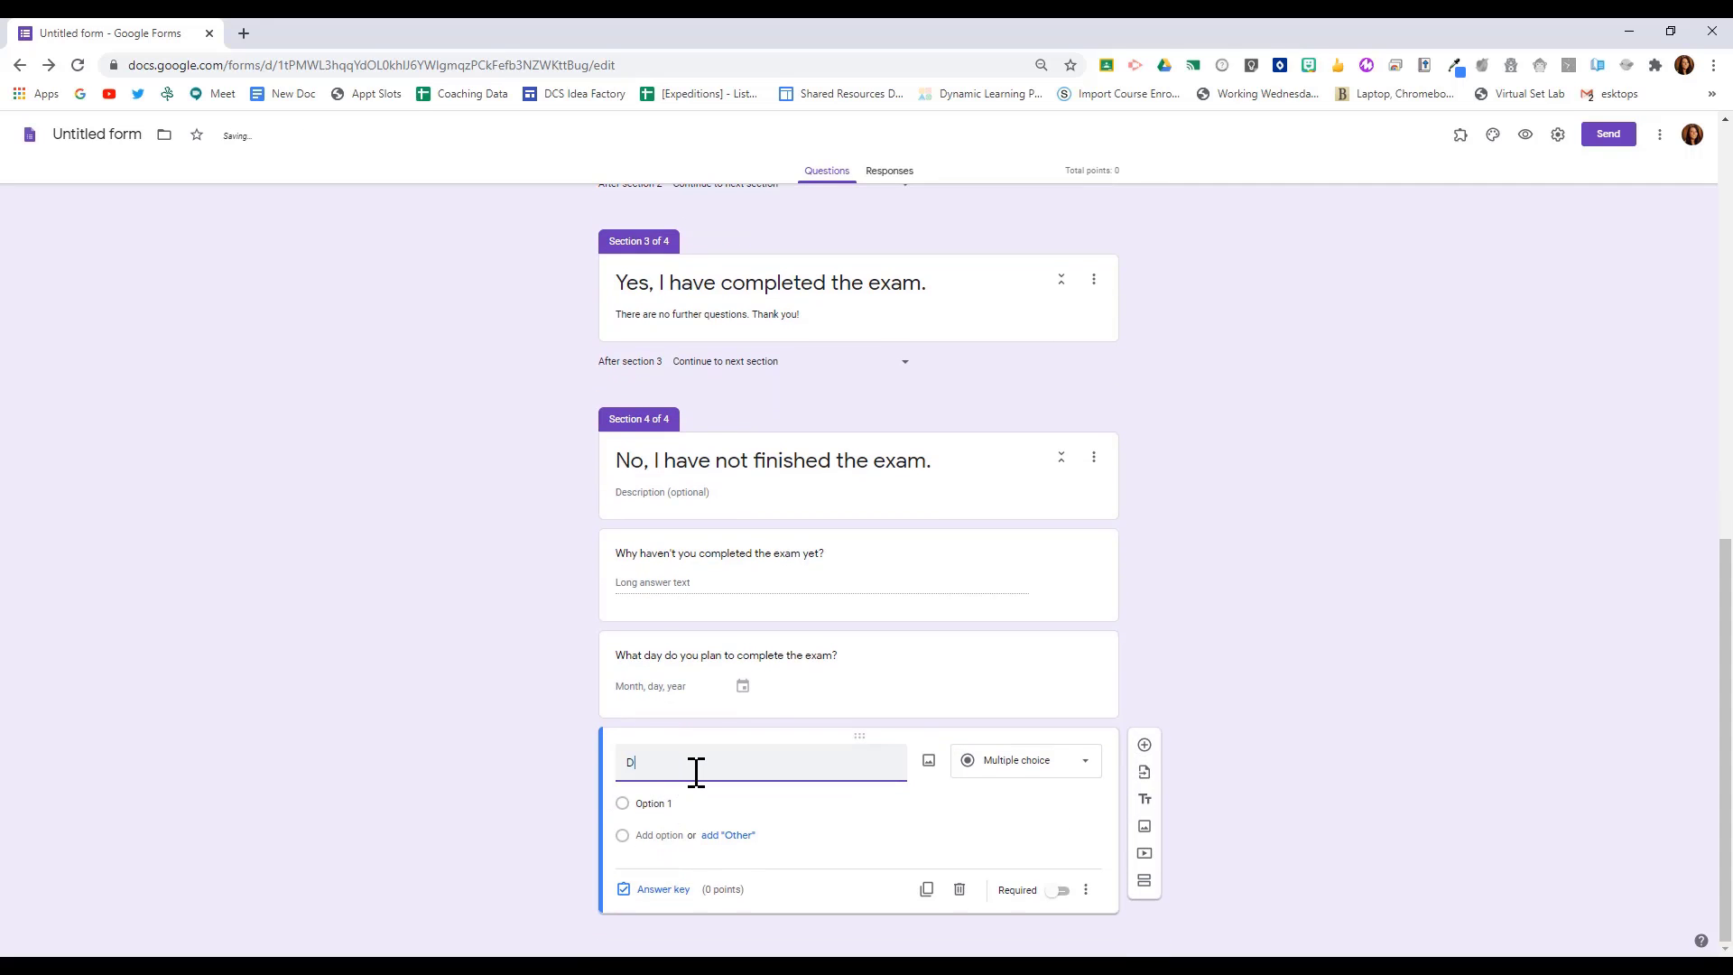
text(o you need additional support?)
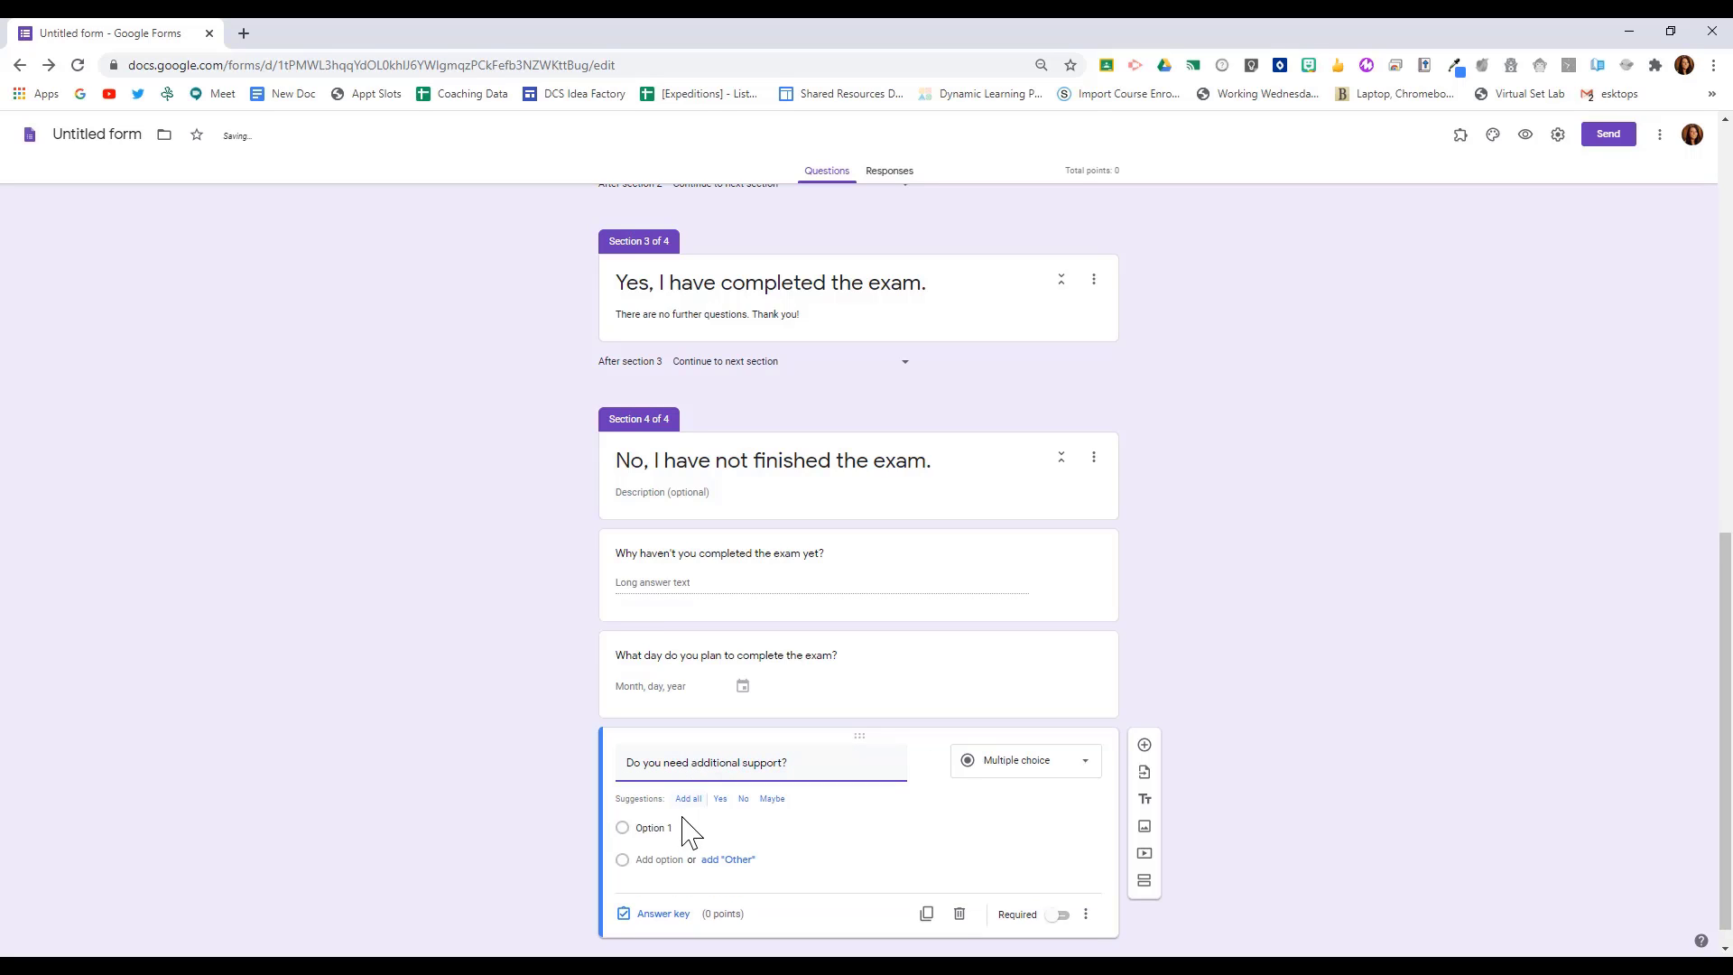
click(704, 796)
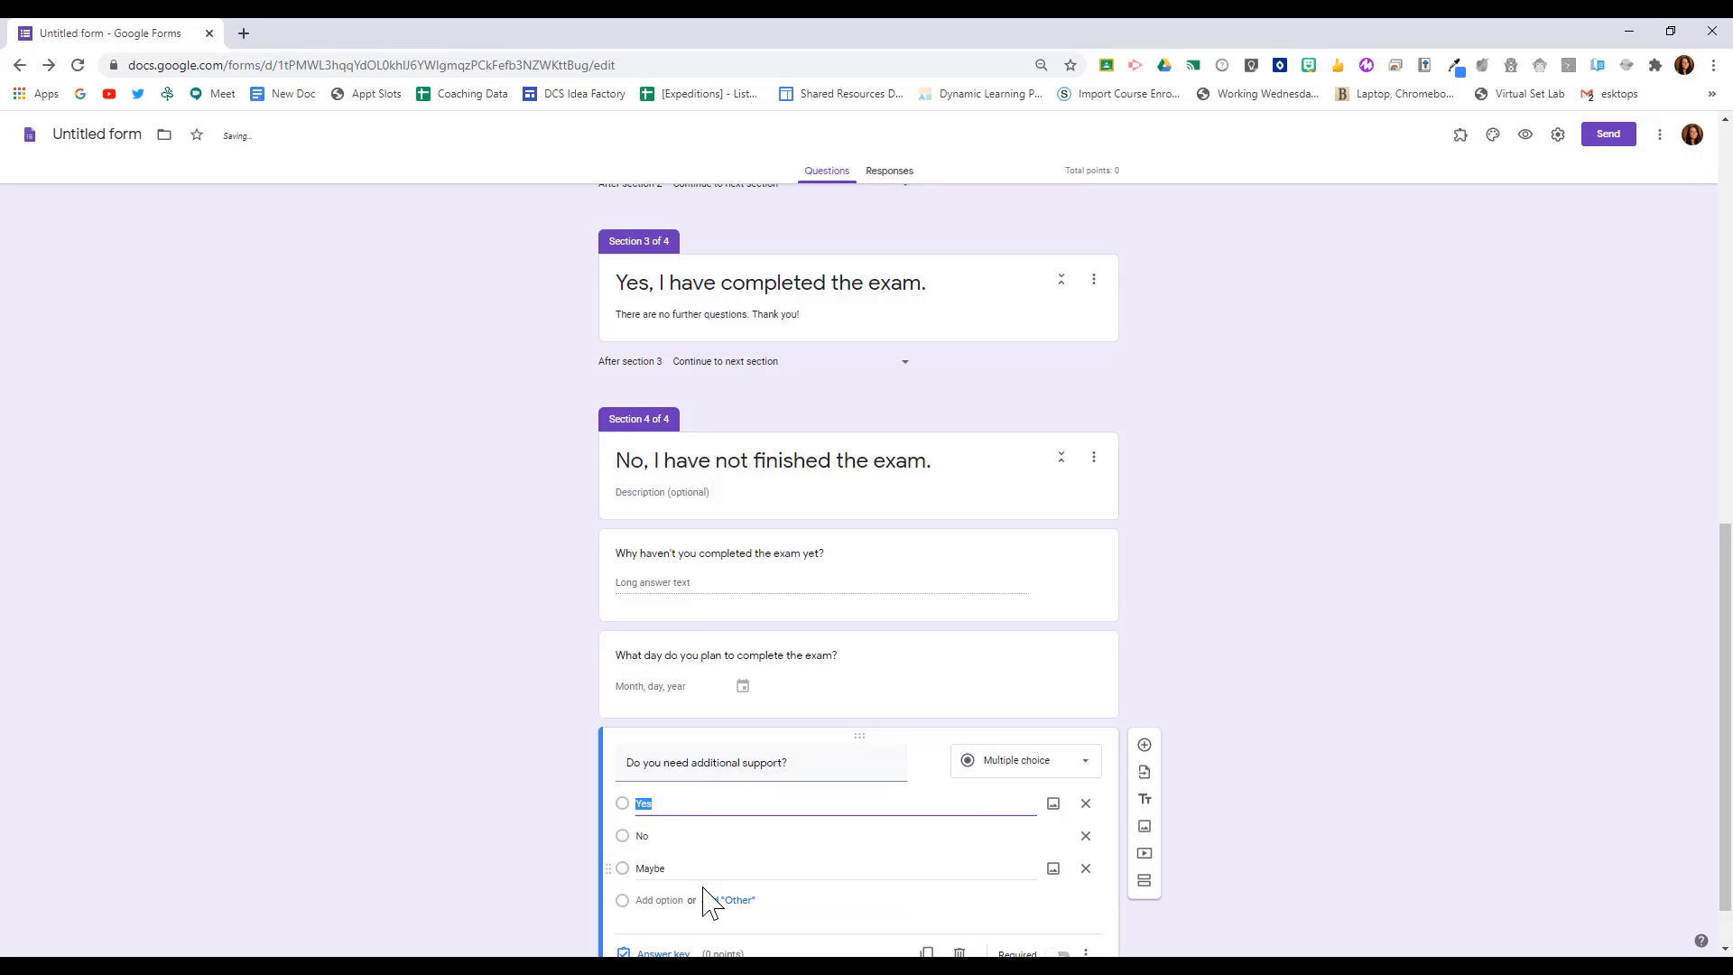
click(1086, 868)
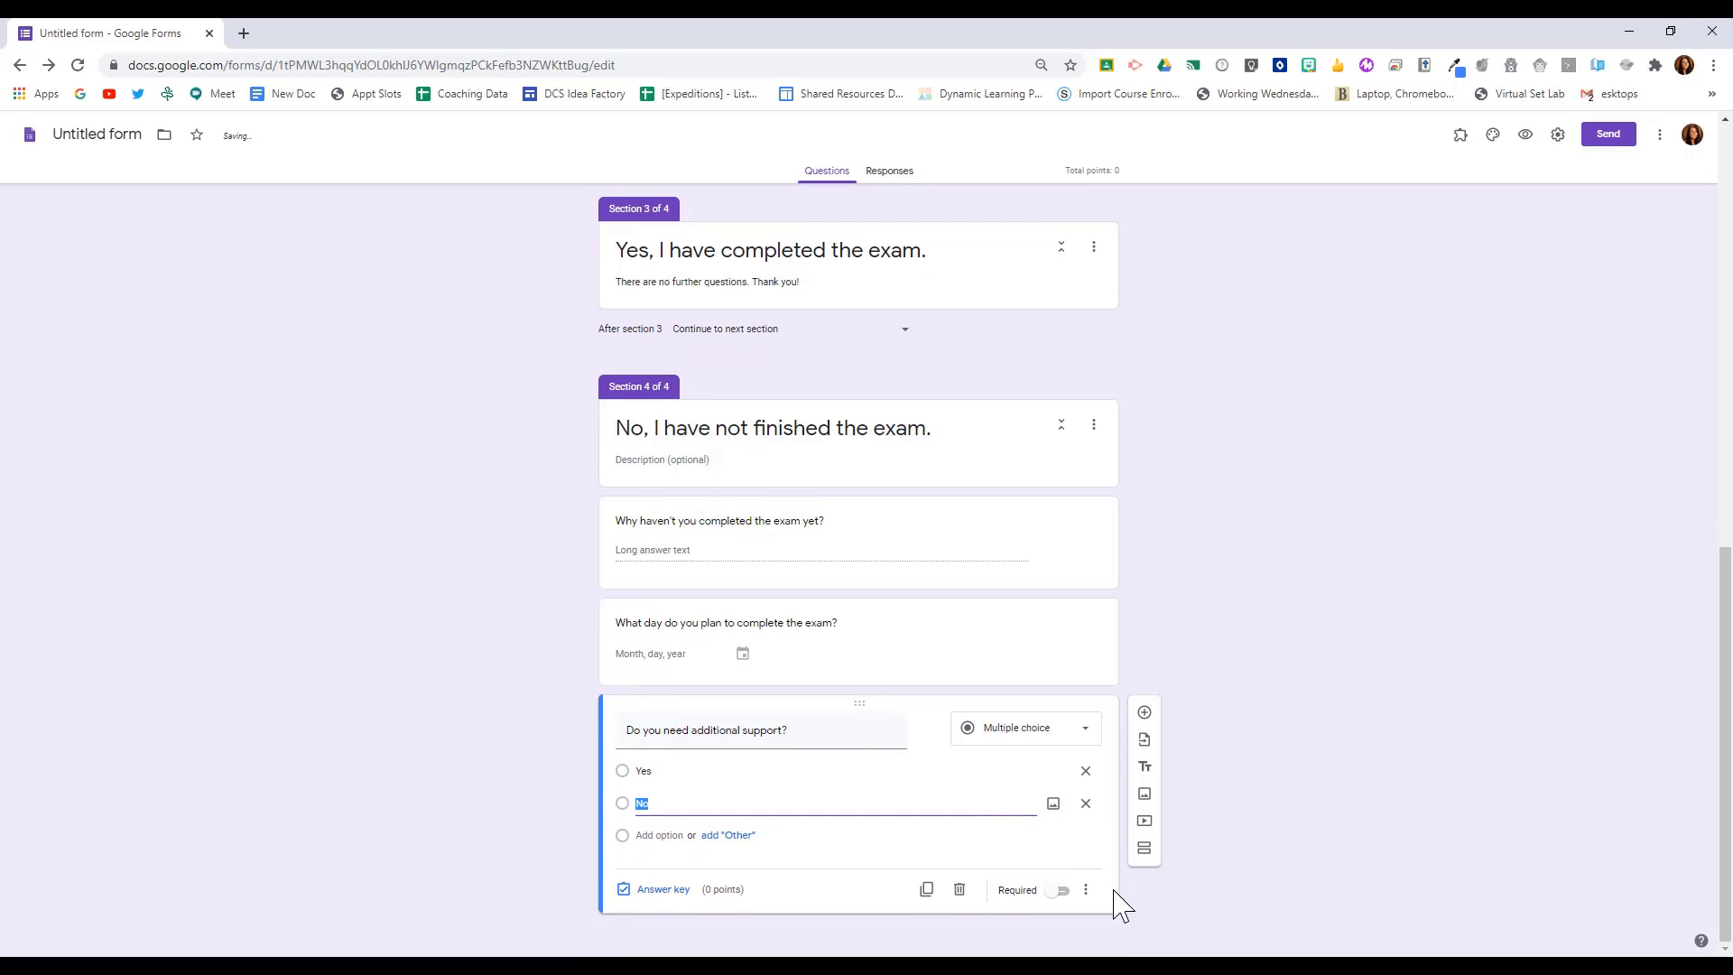
Add a section after the support question and title it "Additional Support"
click(1145, 848)
text(A)
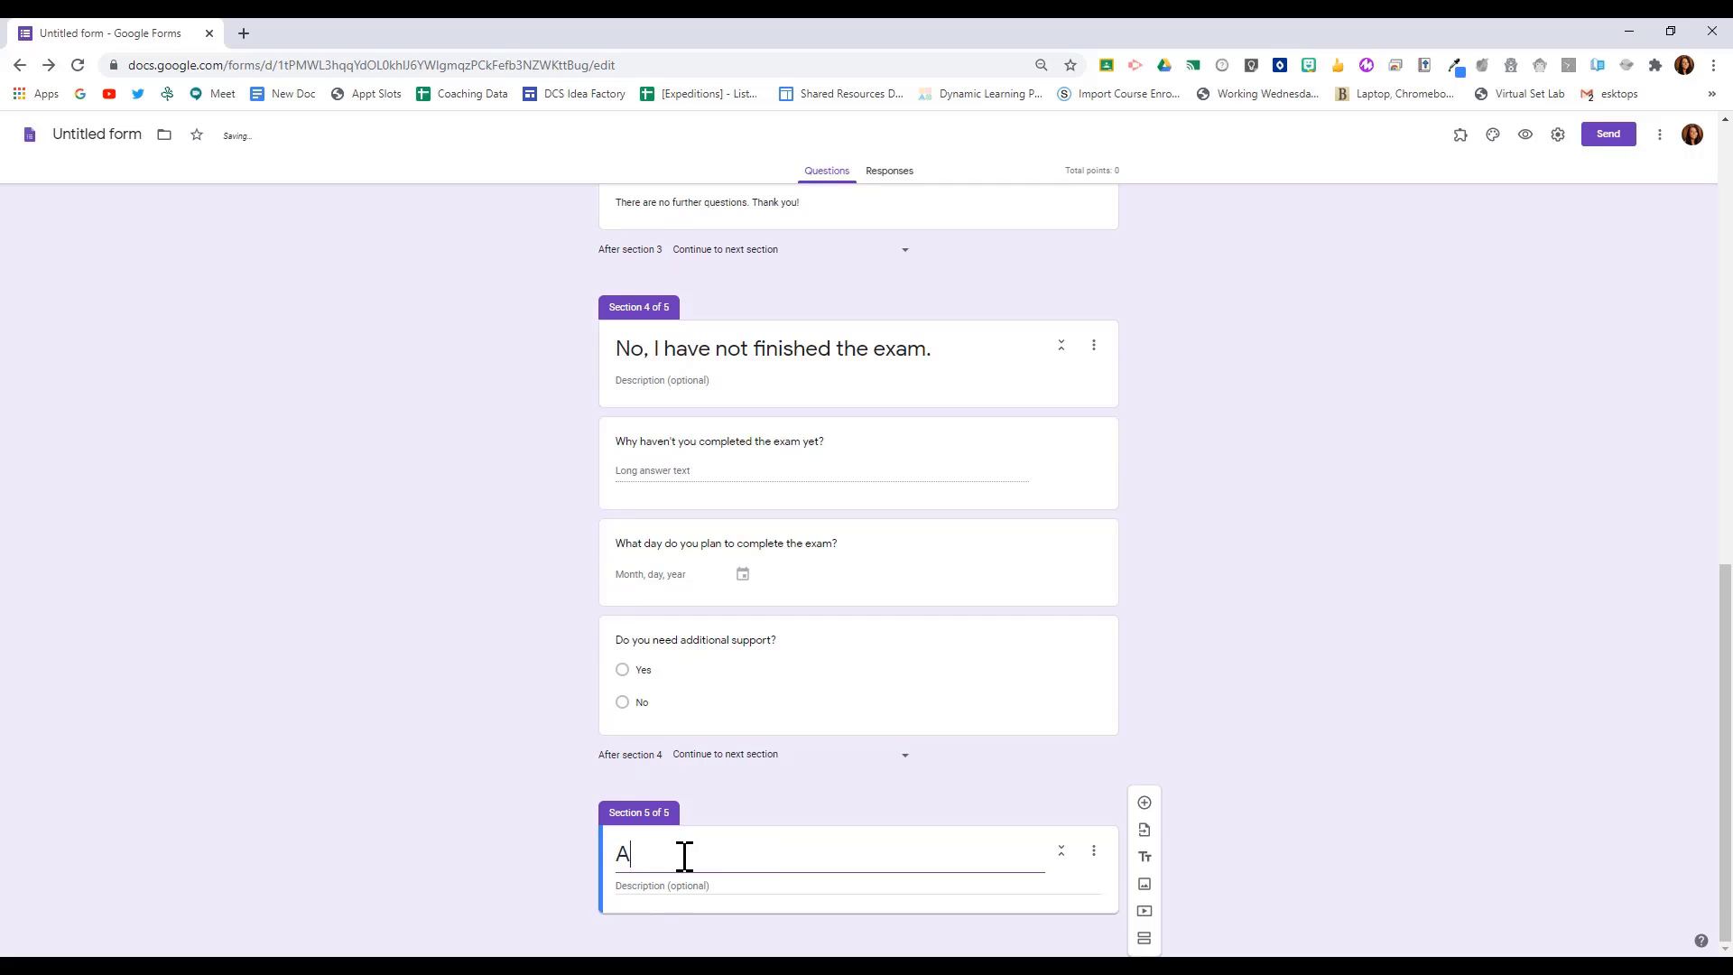
text(dditional Support)
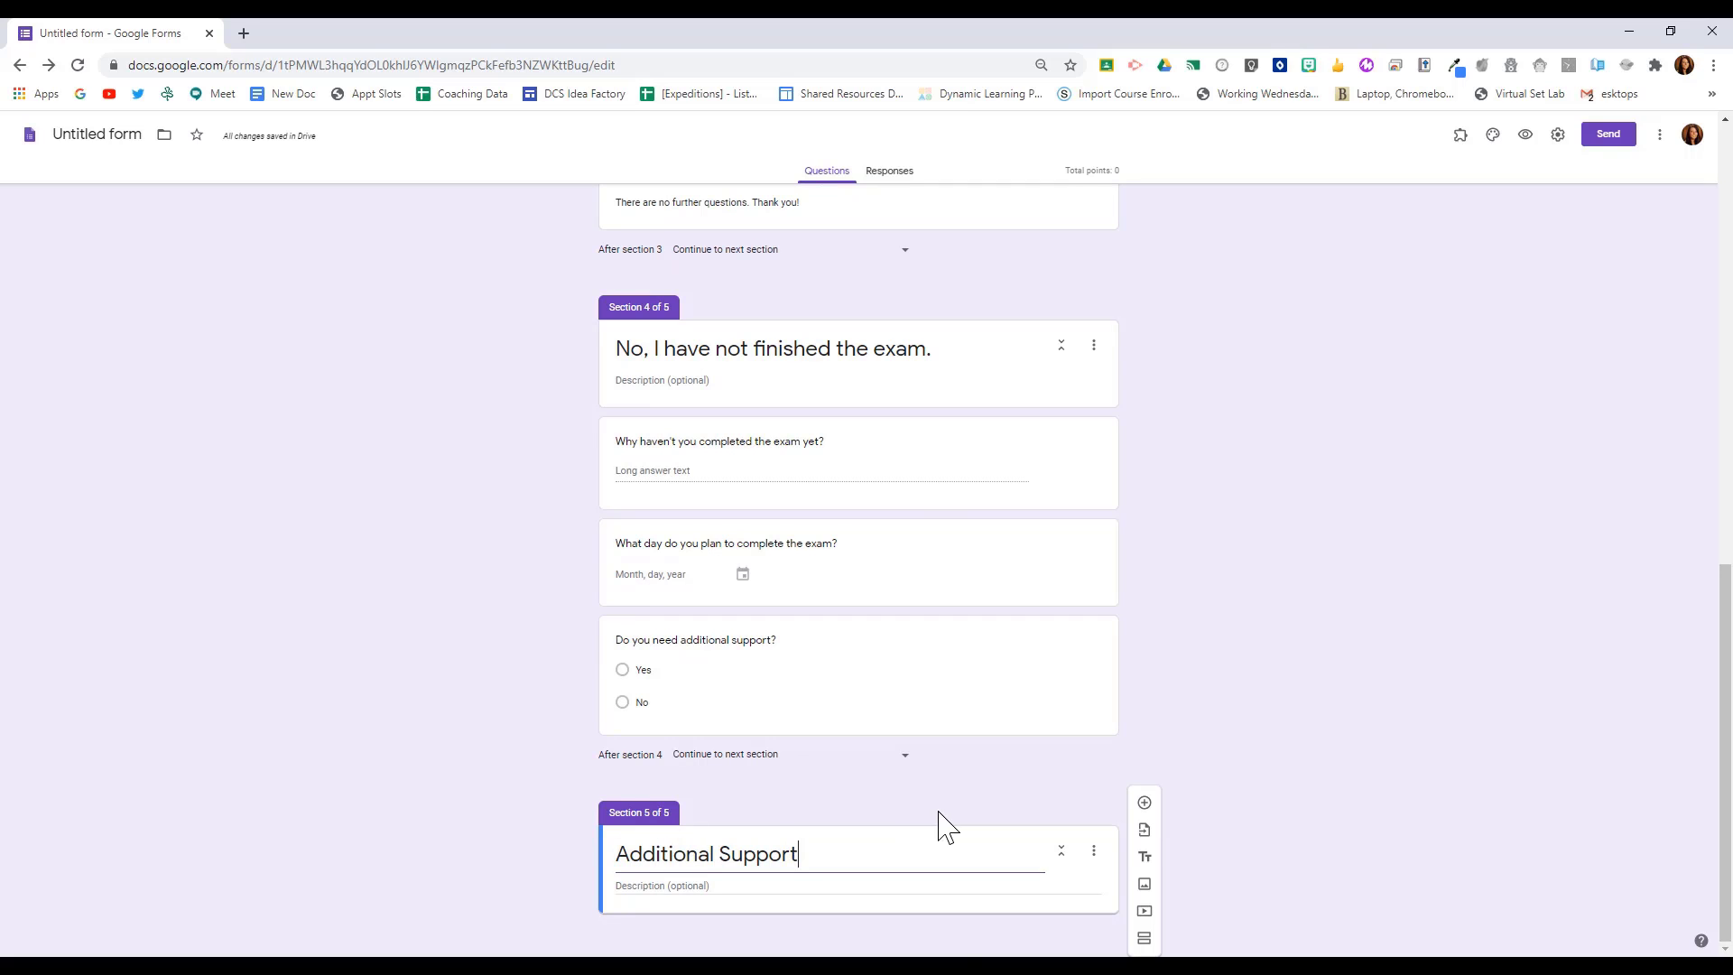
Add a Paragraph question to the Additional Support section asking "What support do you need?"
click(1145, 802)
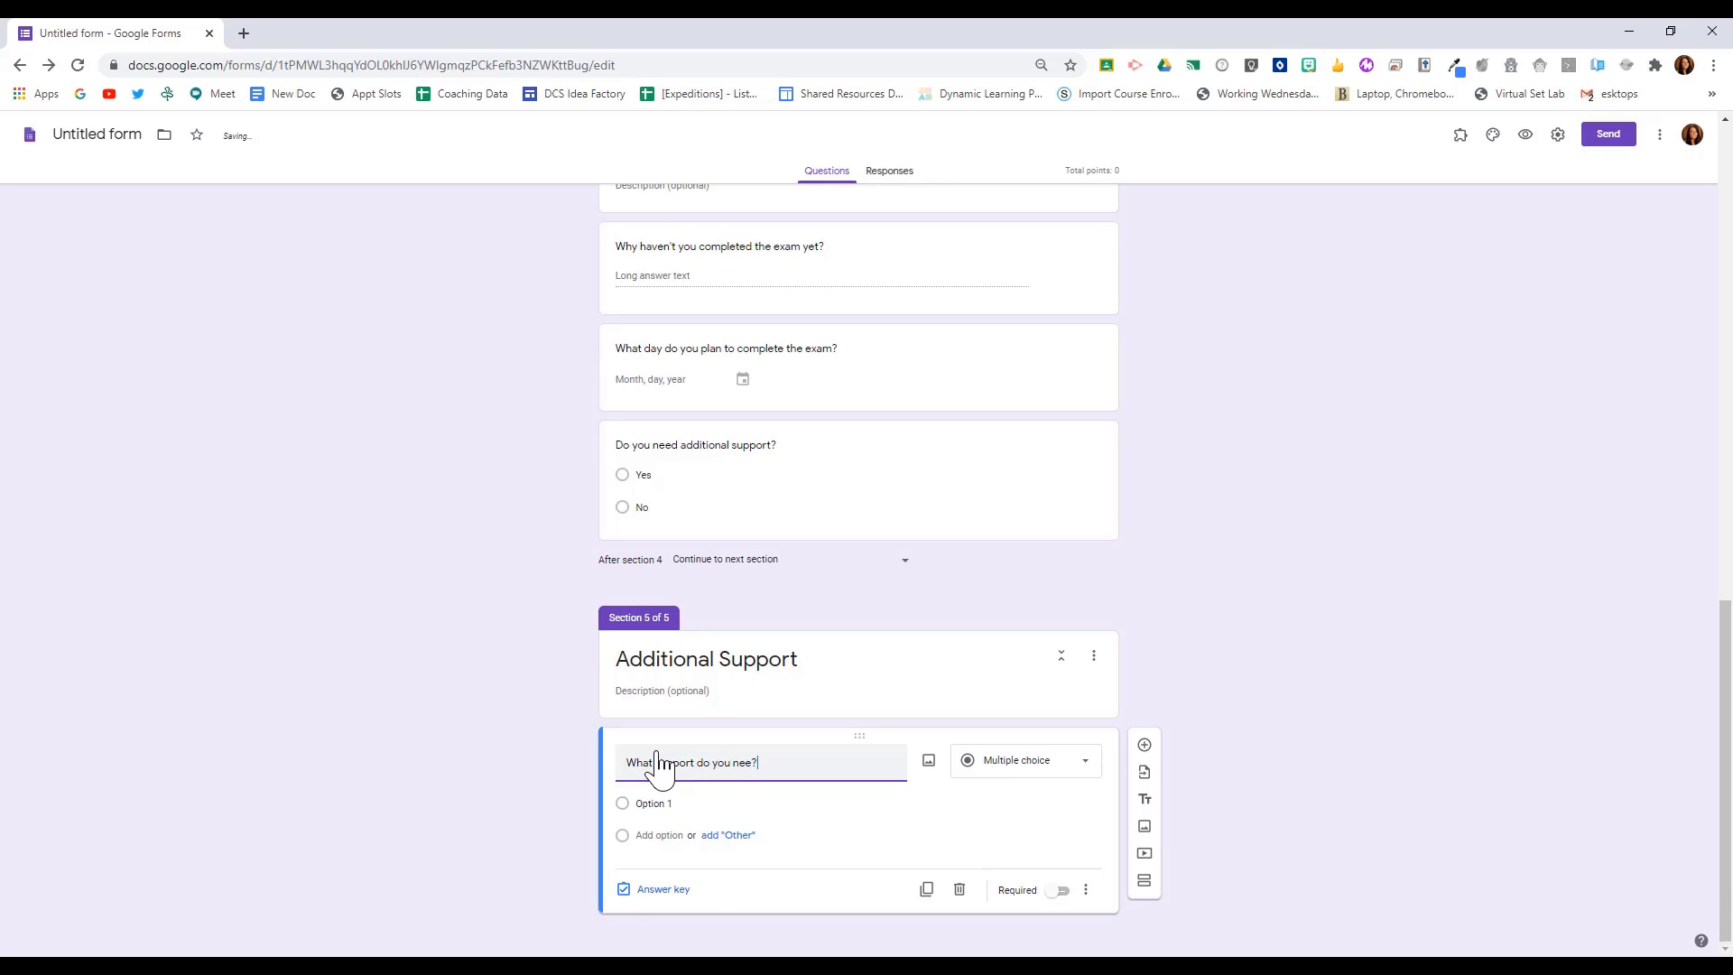
key(BackSpace)
text(d?)
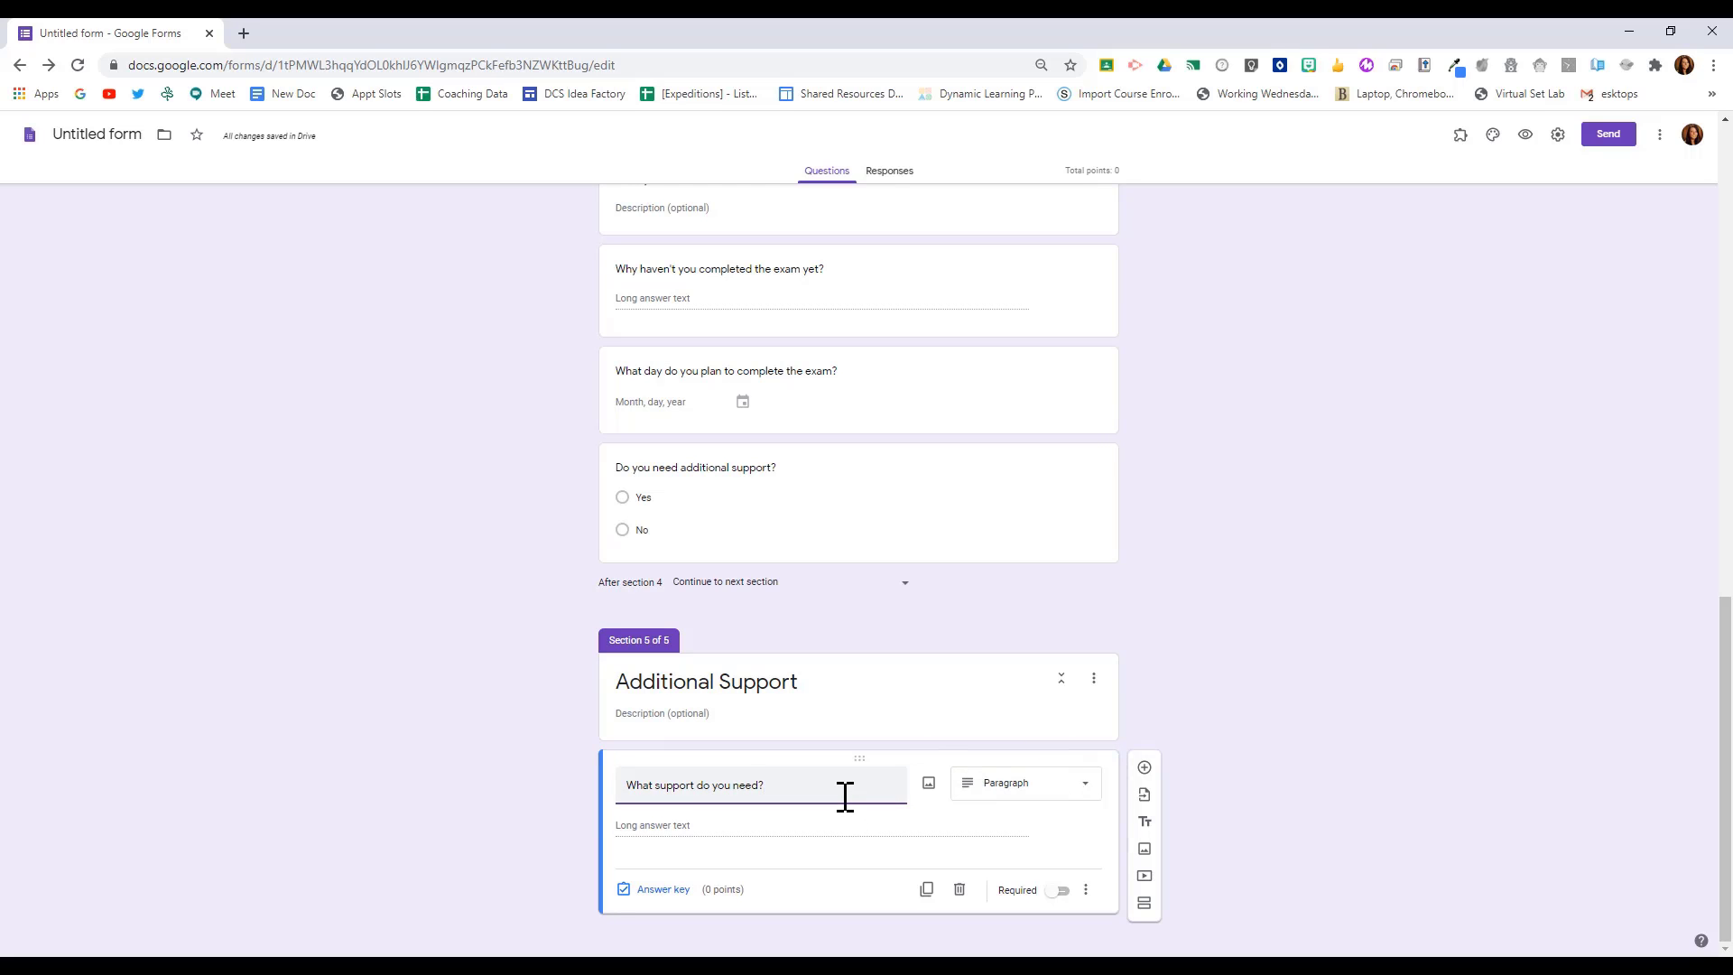
scroll(845, 796, up, 10)
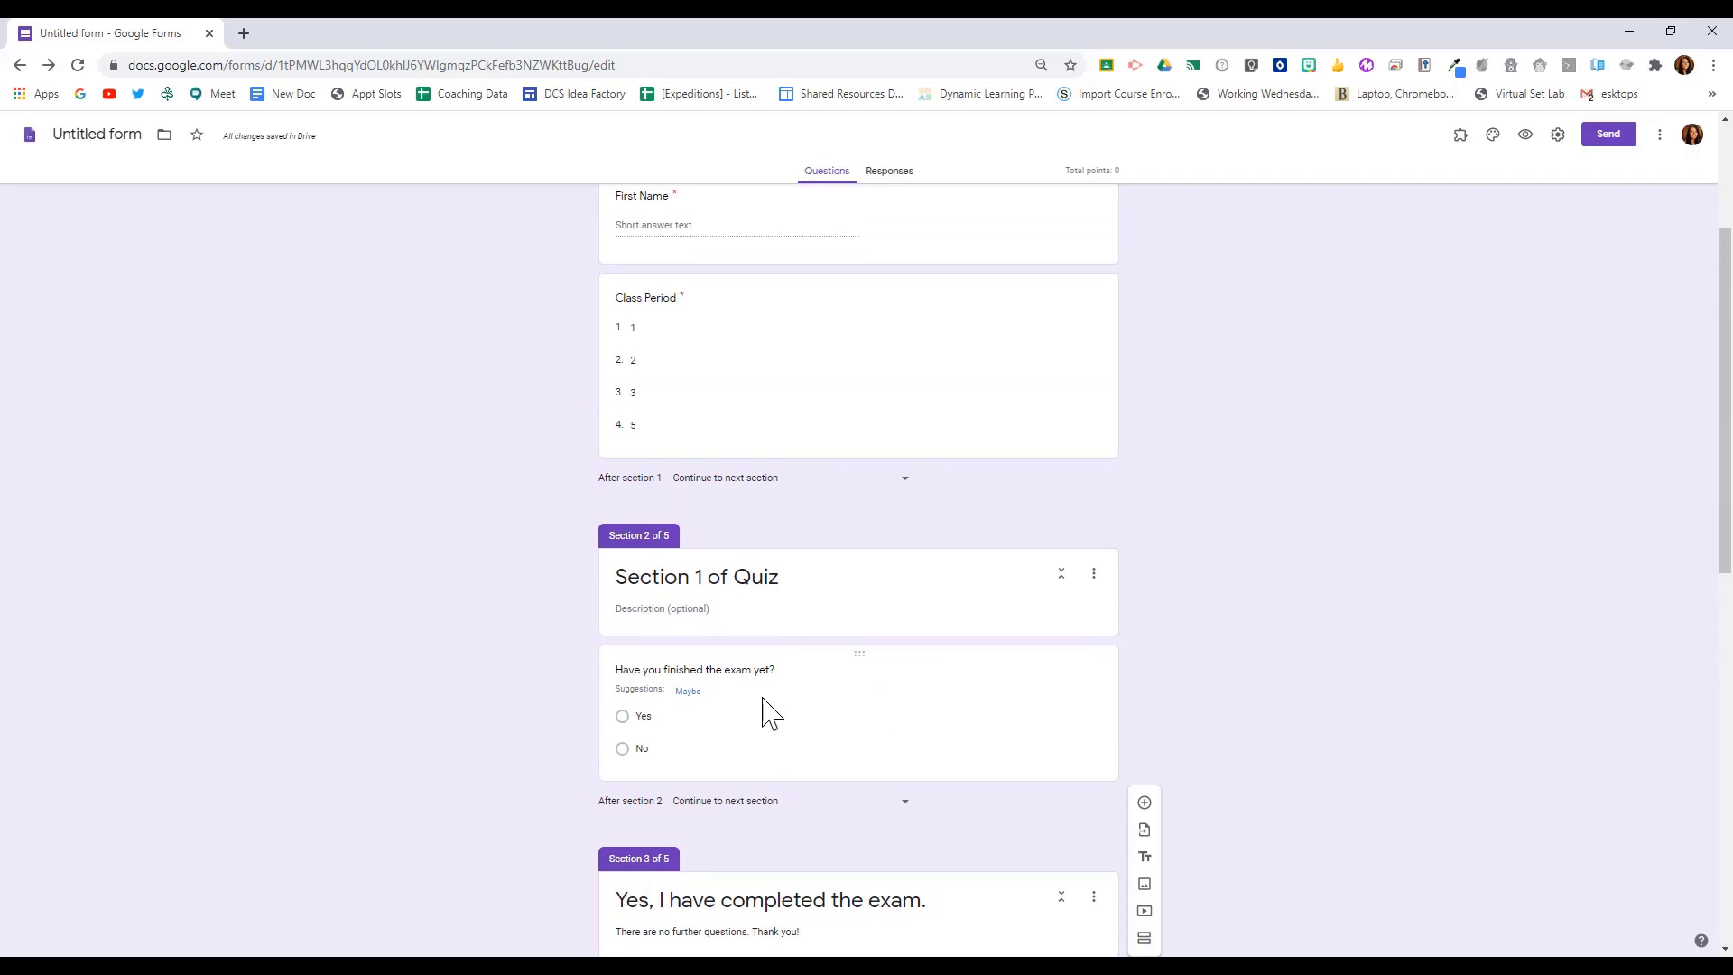
Route "Have you finished the exam yet?" by answer: Yes to section 3 (Yes, I have completed the exam.), No to section 4 (No, I have not finished the exam.)
click(756, 720)
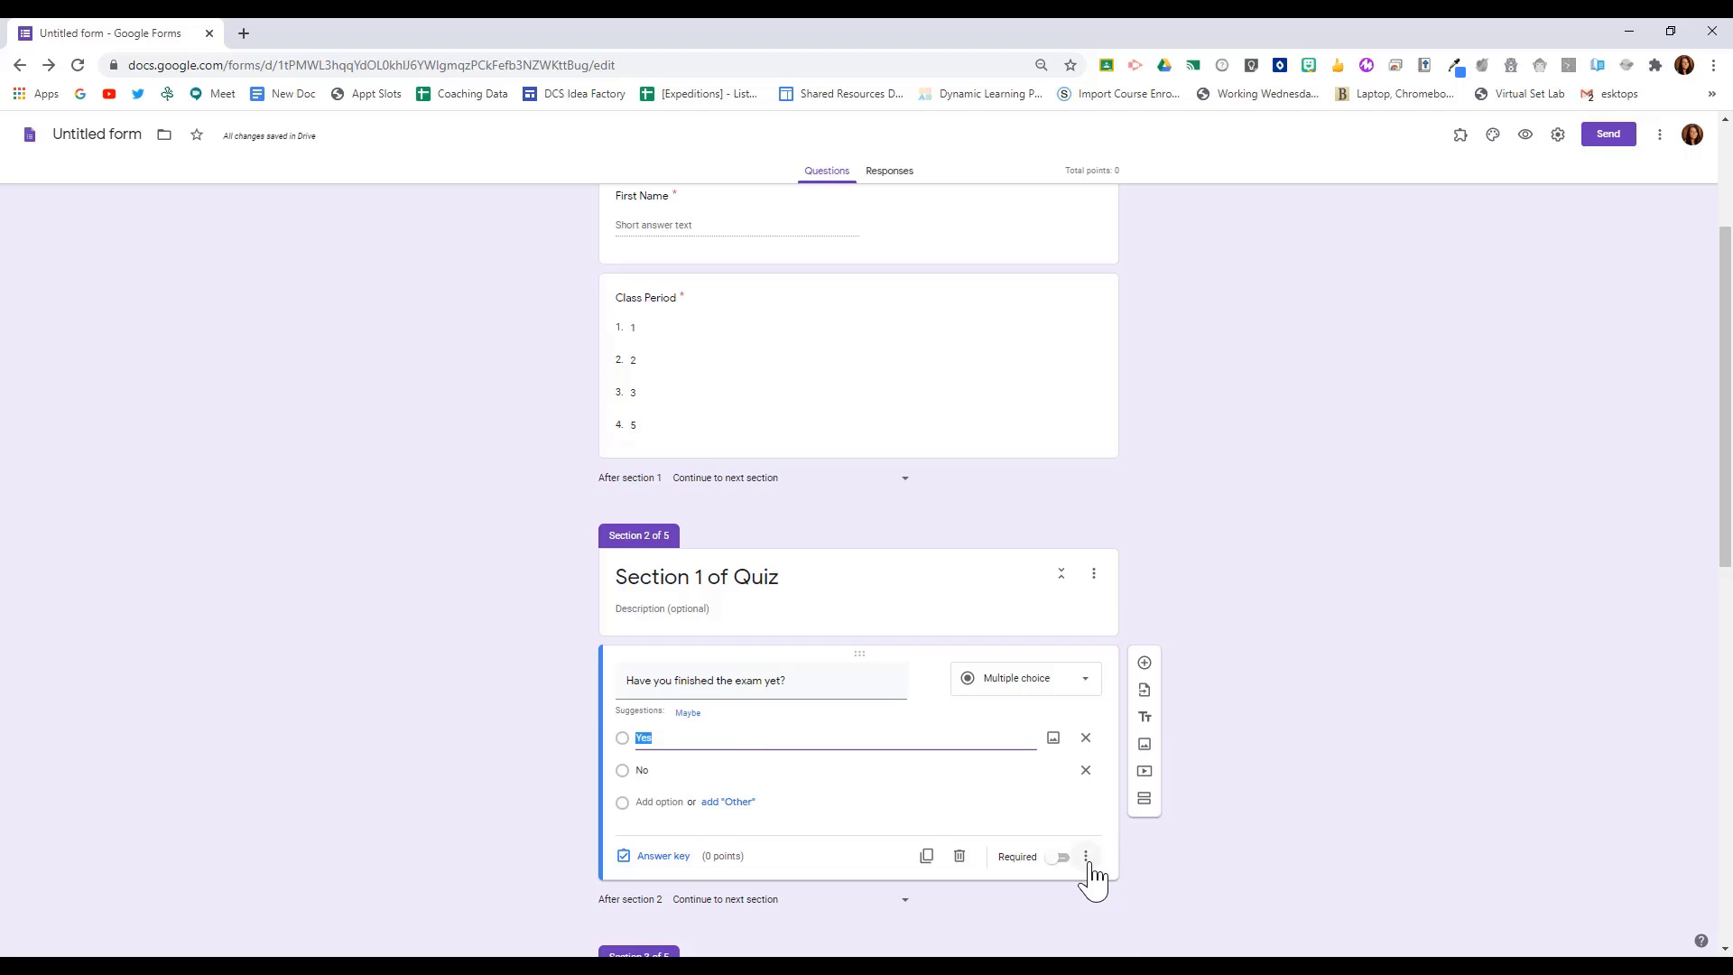
click(1087, 860)
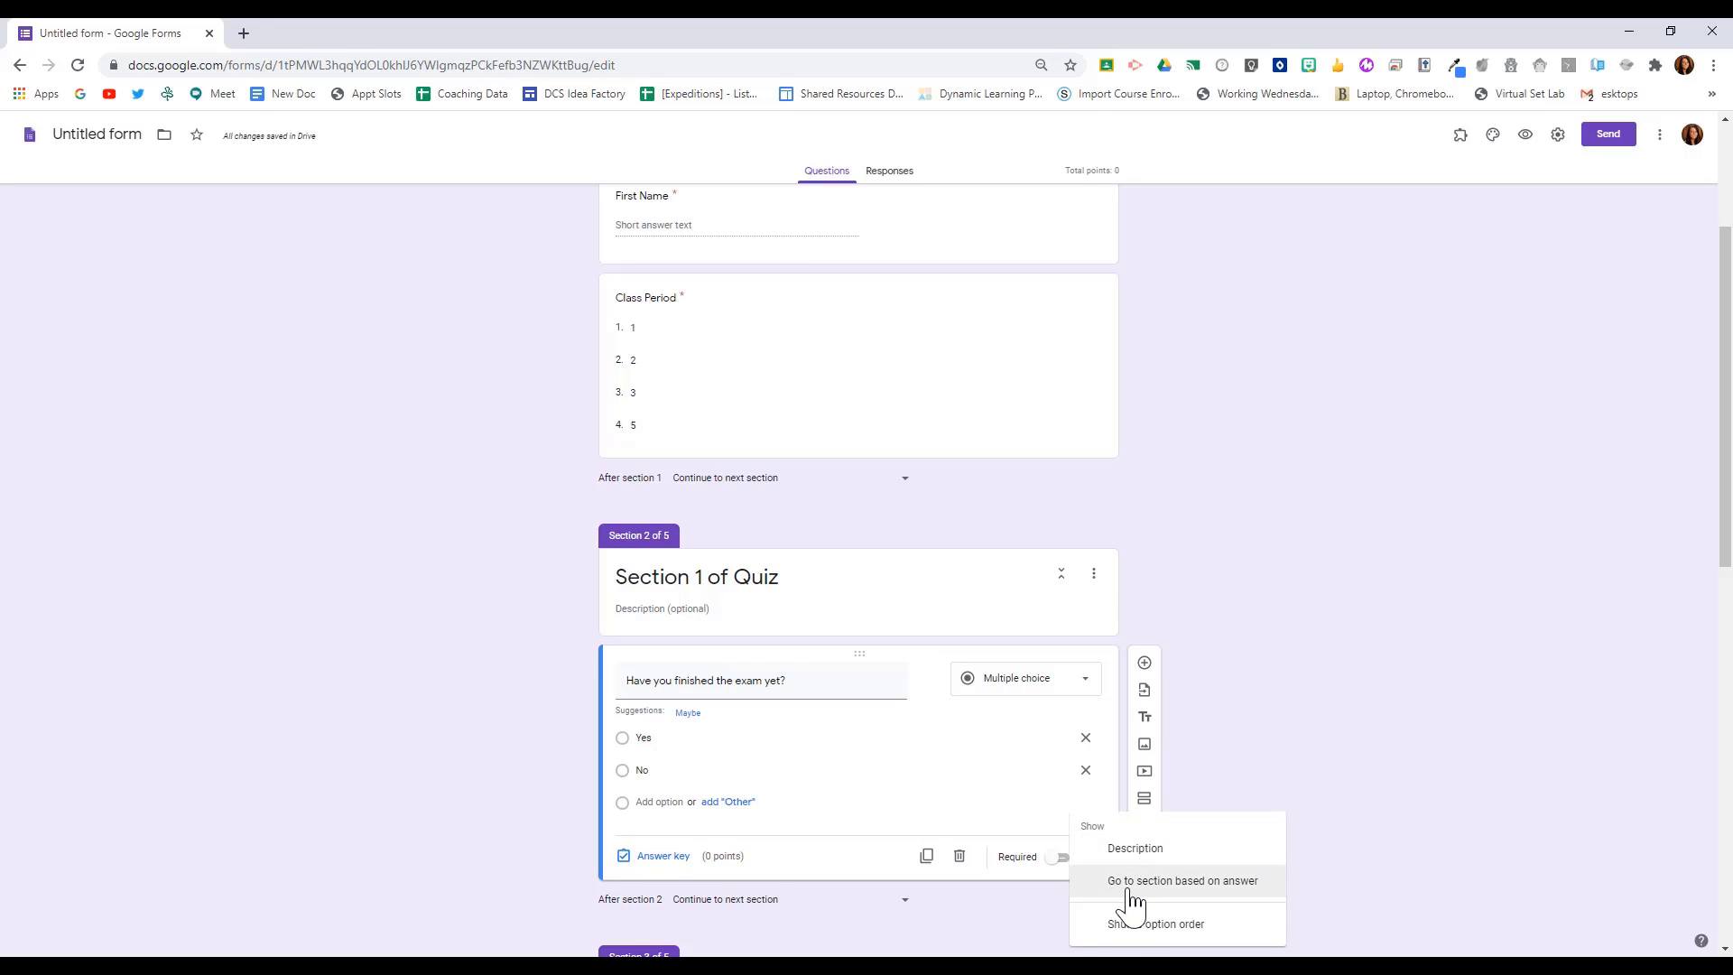
click(1140, 889)
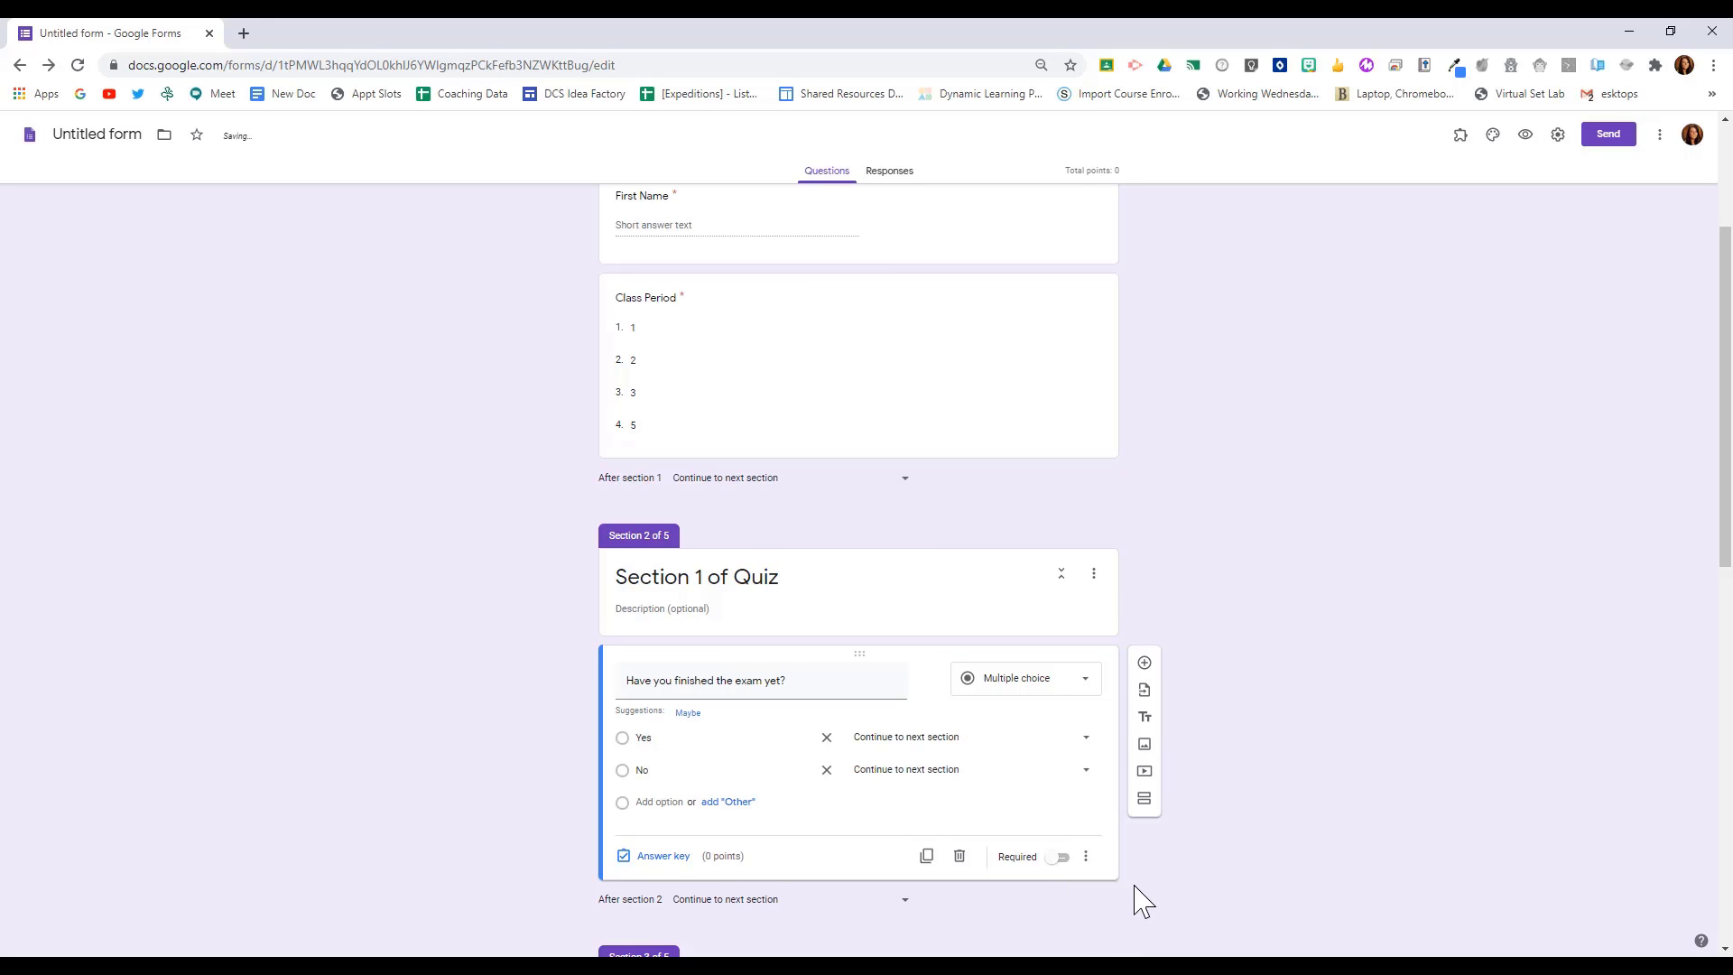
click(1036, 753)
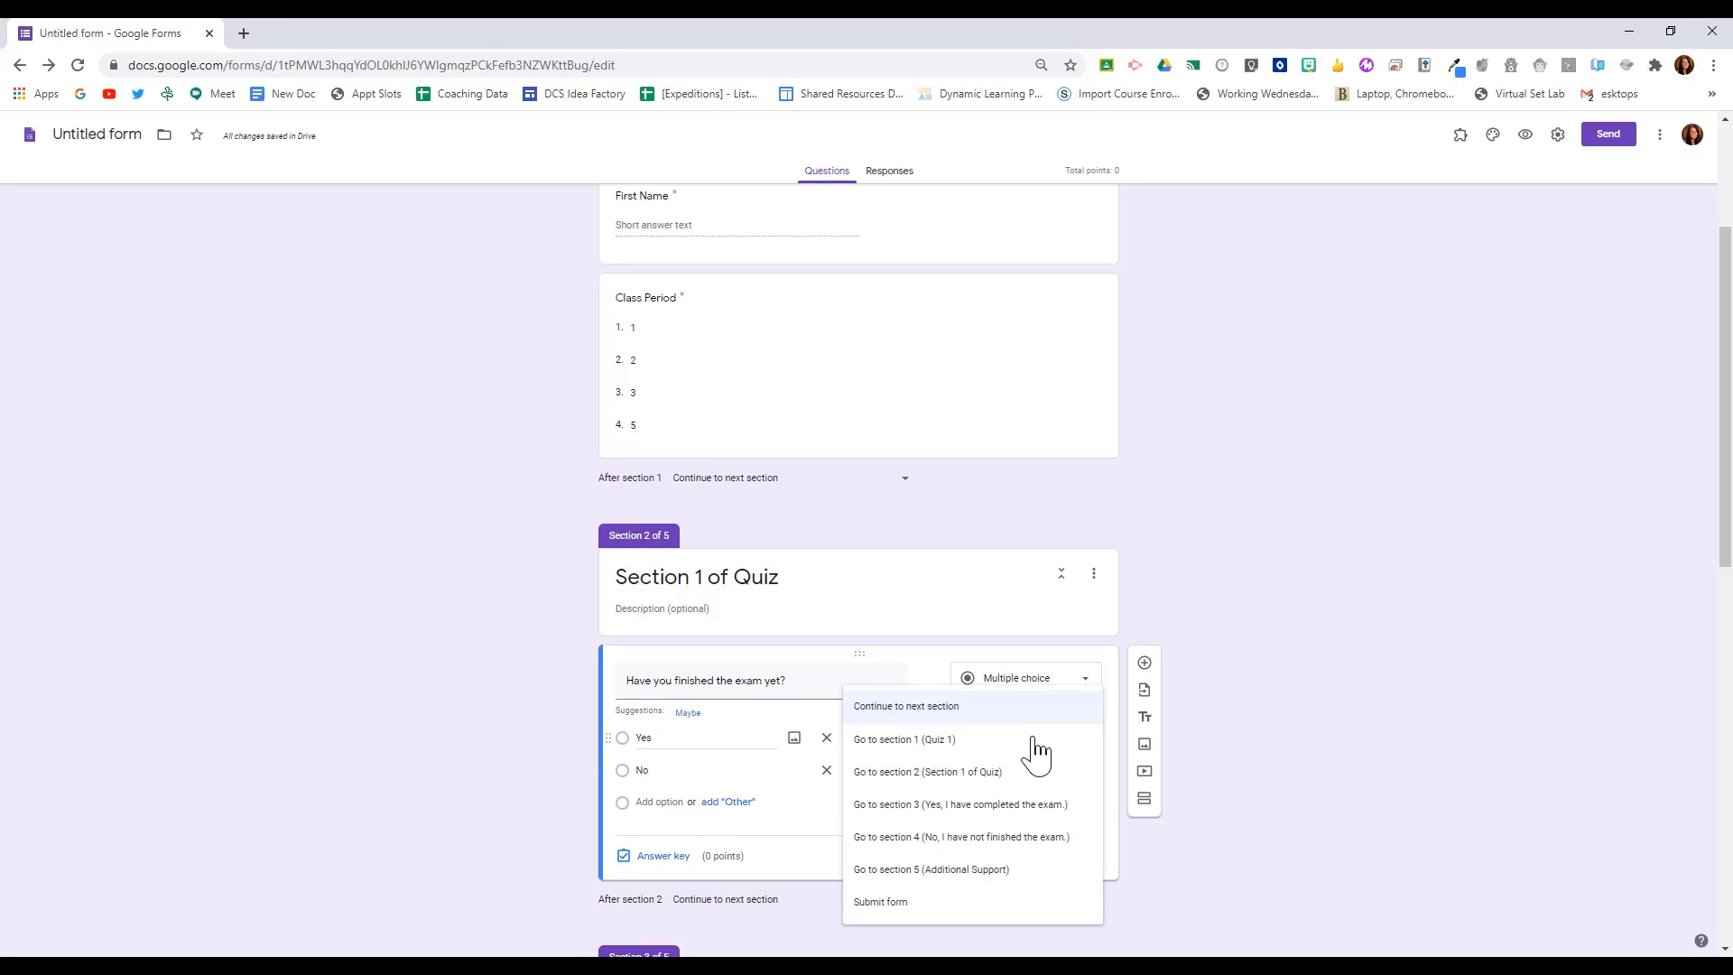
click(984, 811)
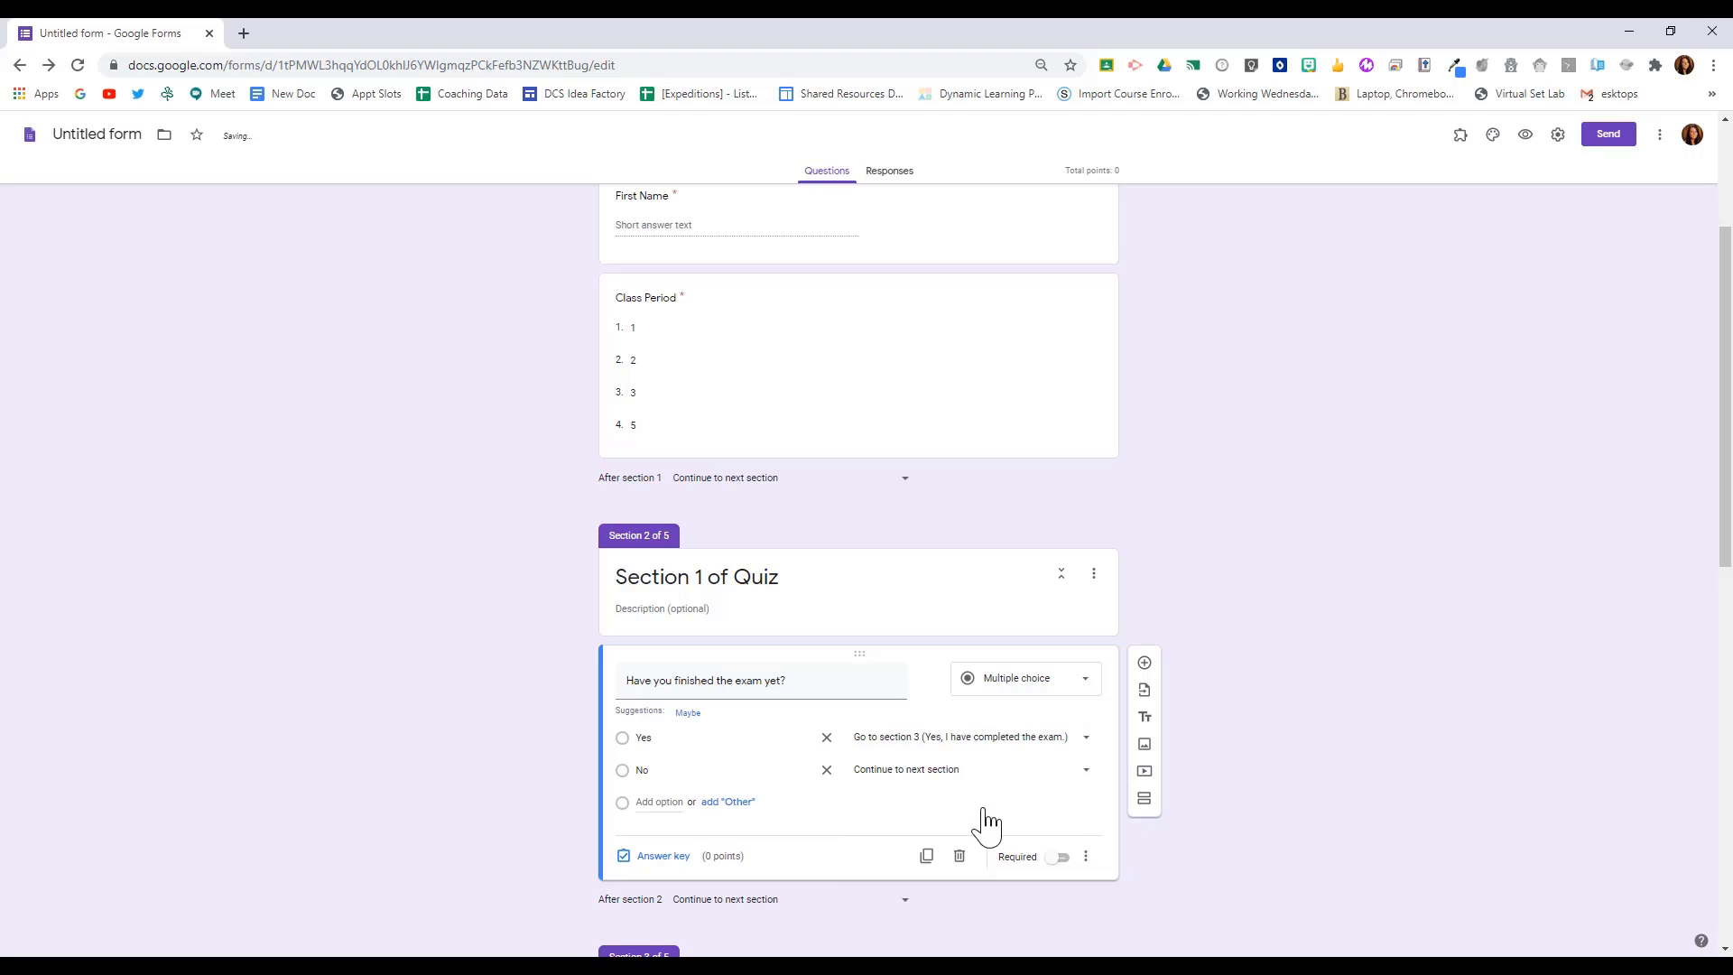
click(1058, 781)
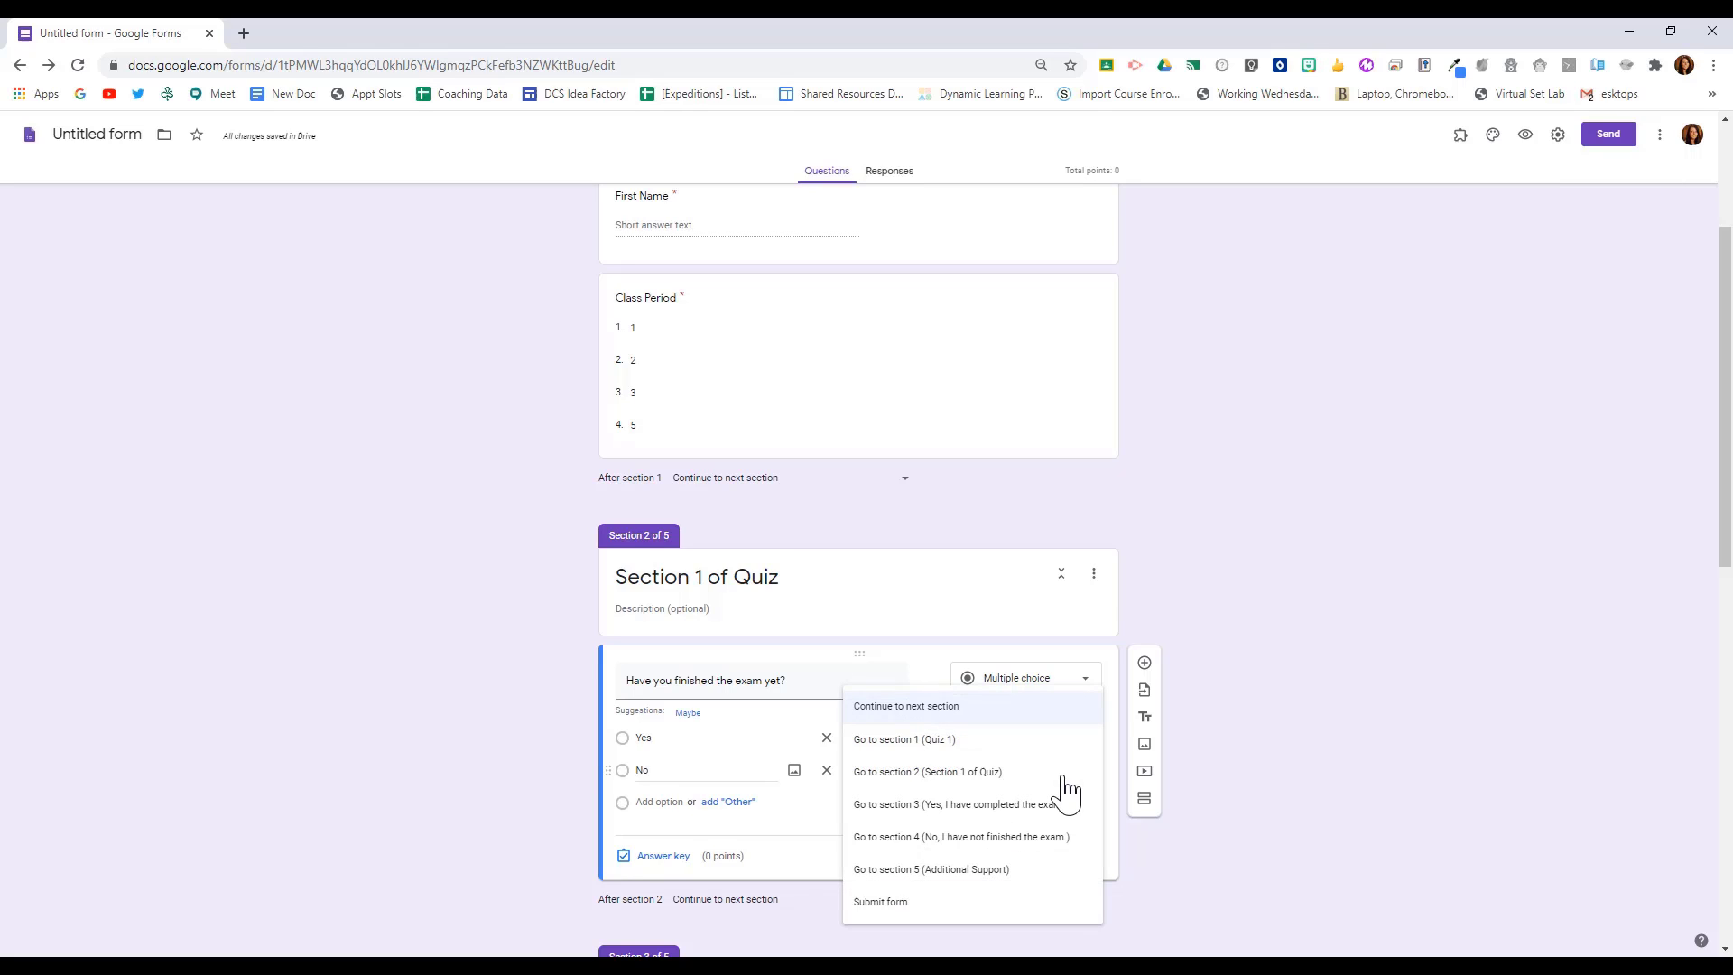
click(968, 848)
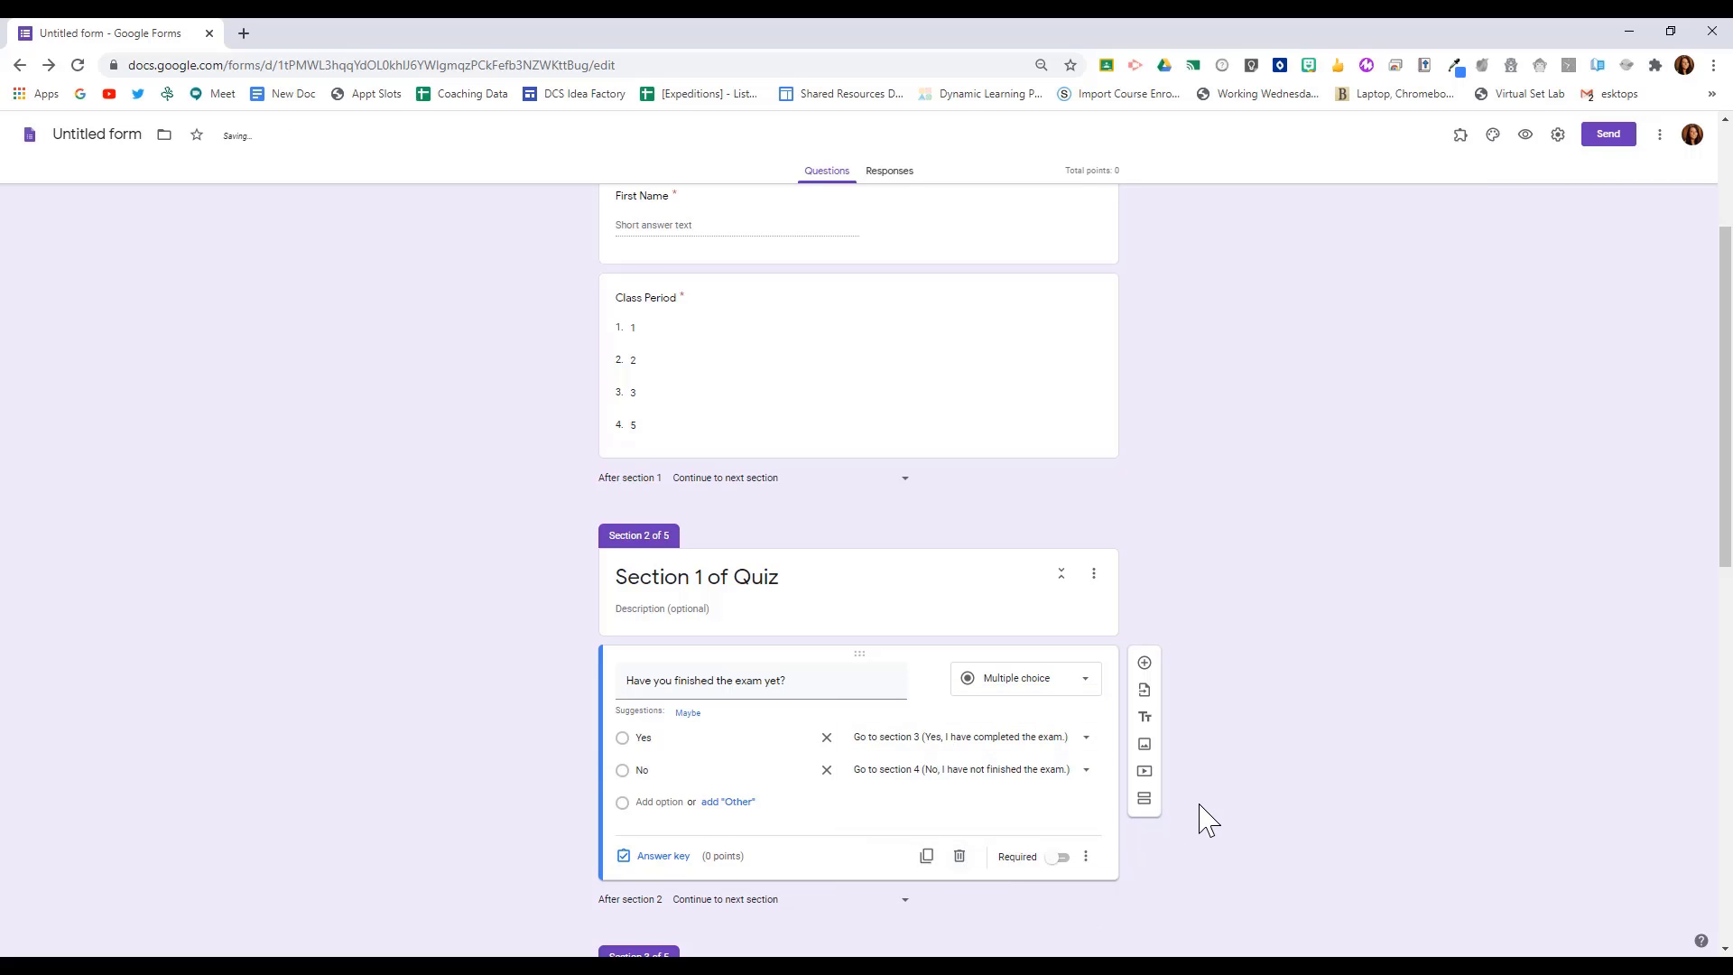
Set the form to be submitted after section 3, "Yes, I have completed the exam."
scroll(1200, 821, down, 5)
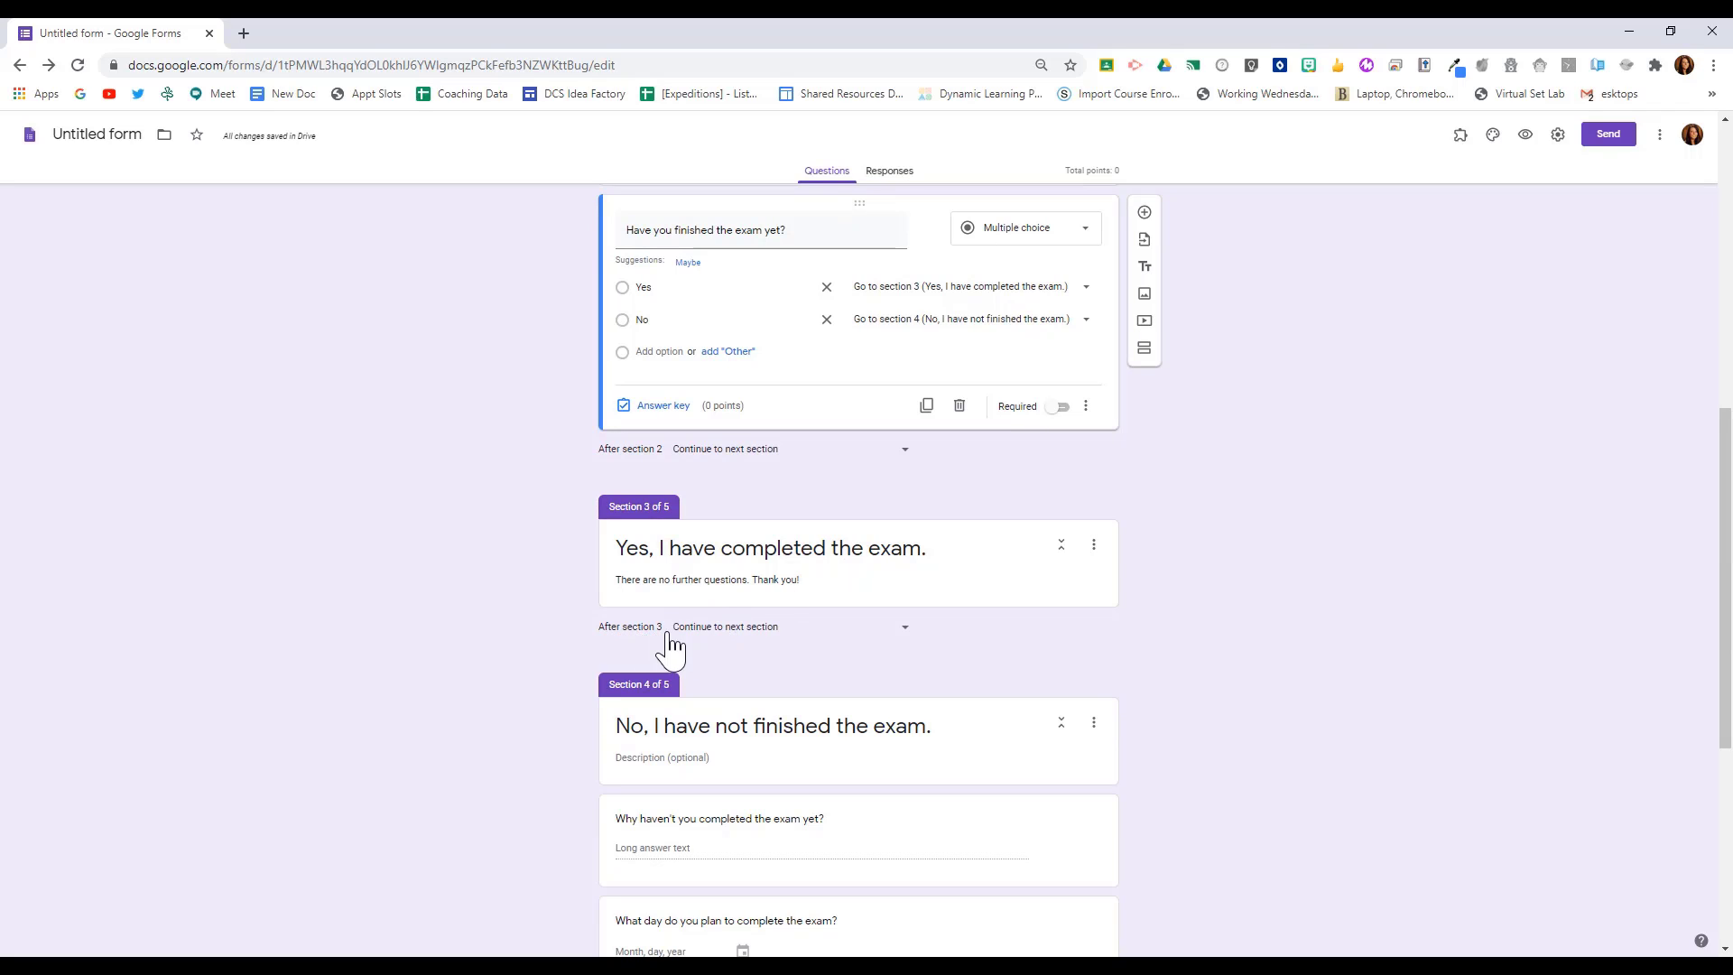
click(903, 629)
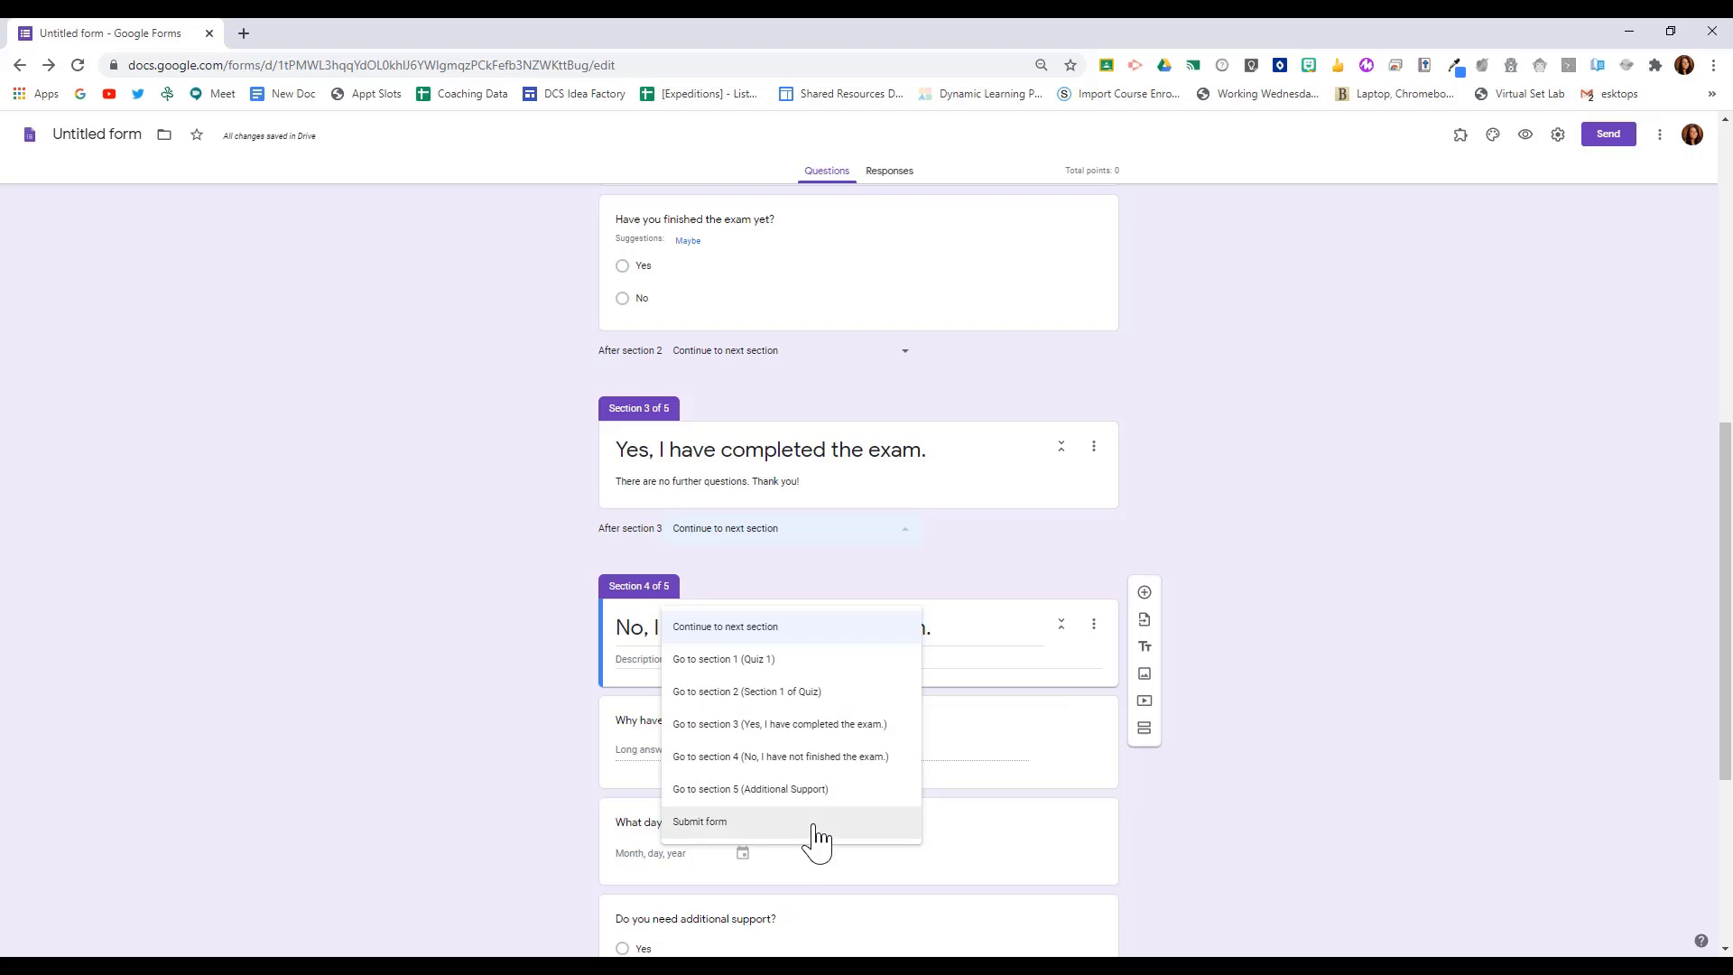
click(766, 823)
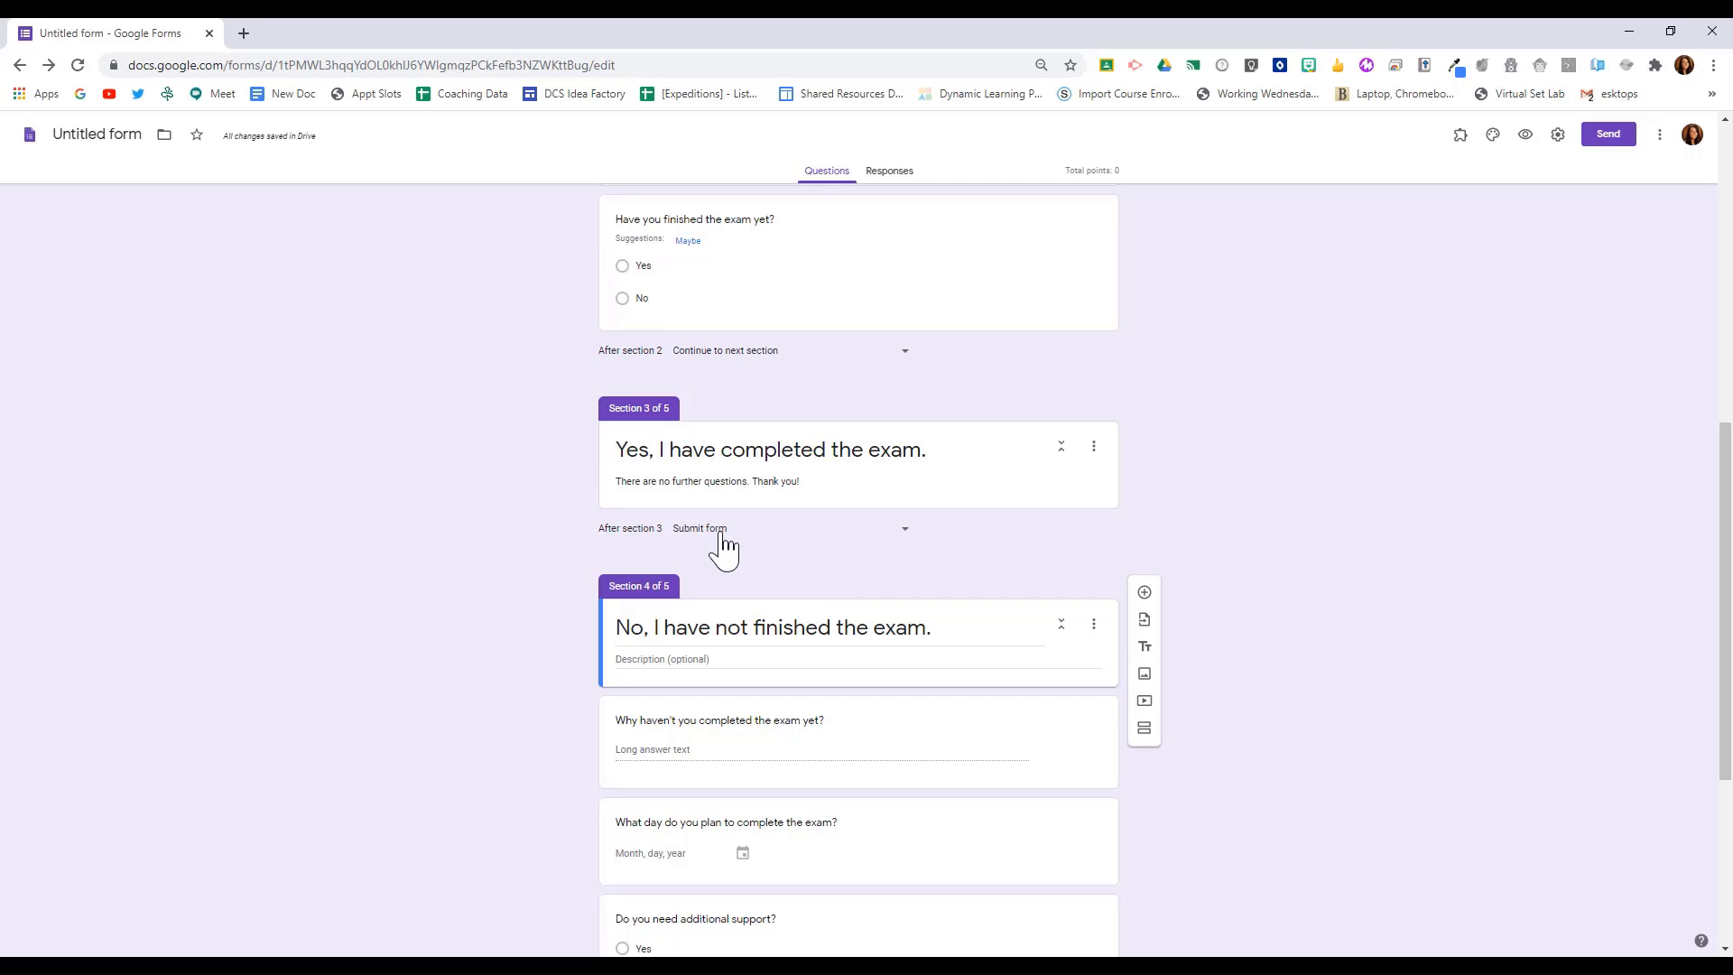
Route "Do you need additional support?" by answer, sending Yes to section 5 (Additional Support) and No to Submit form
scroll(735, 553, down, 2)
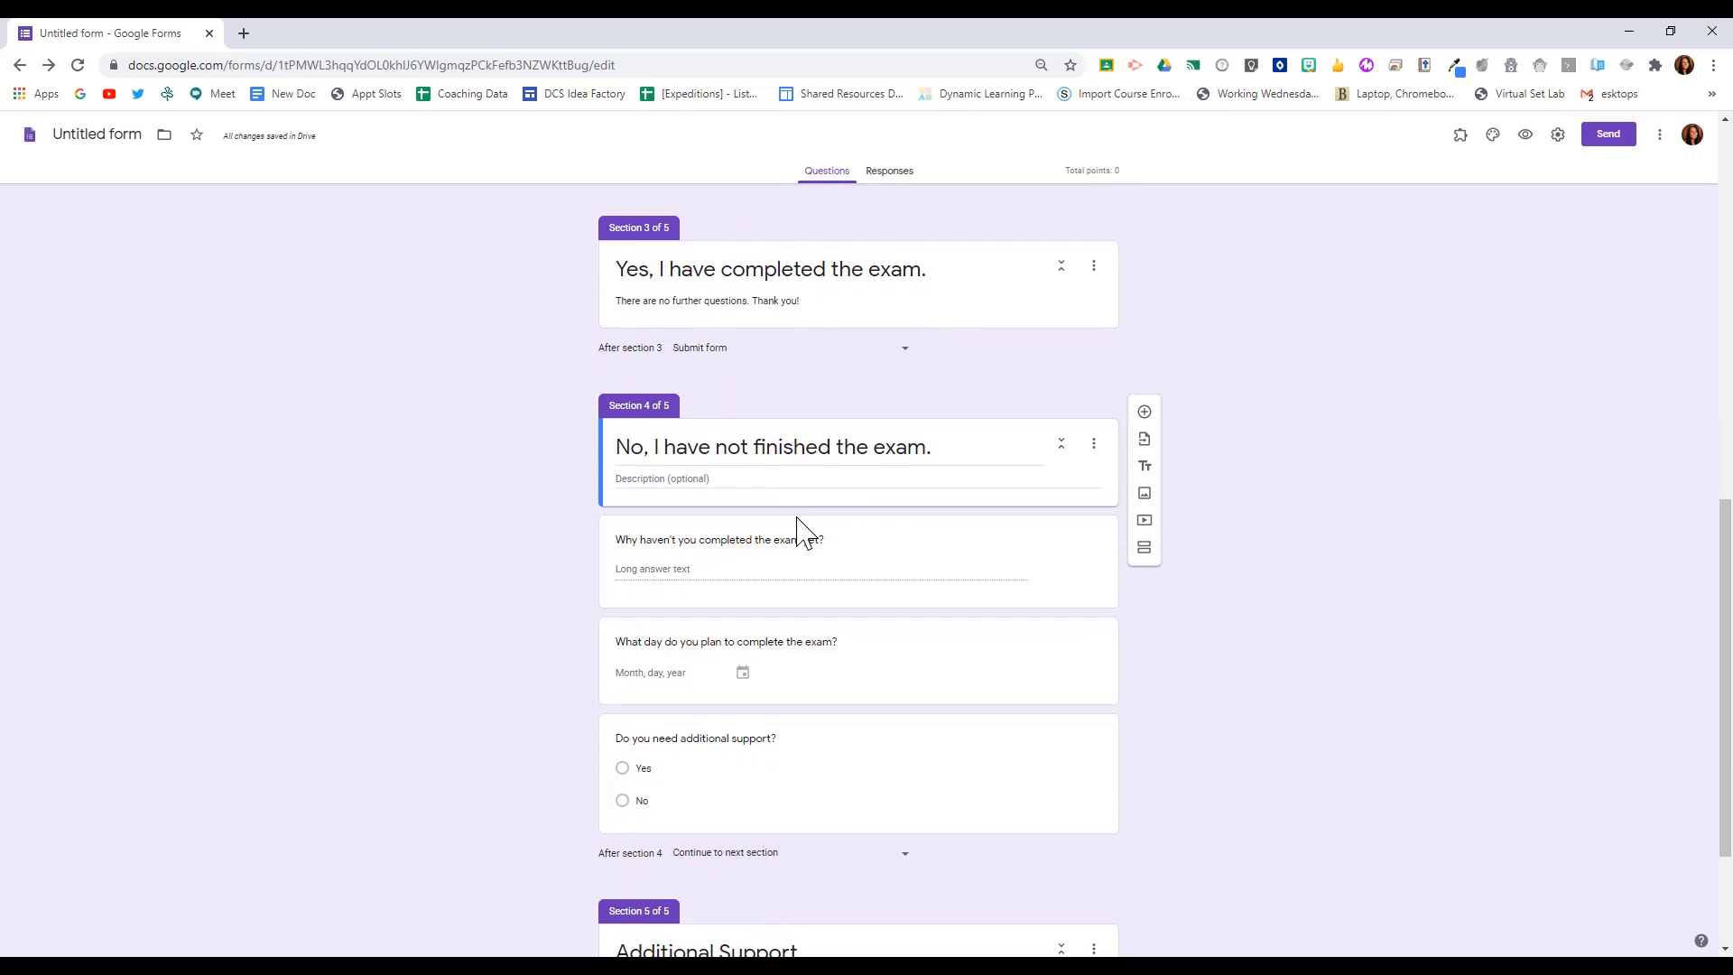
click(716, 797)
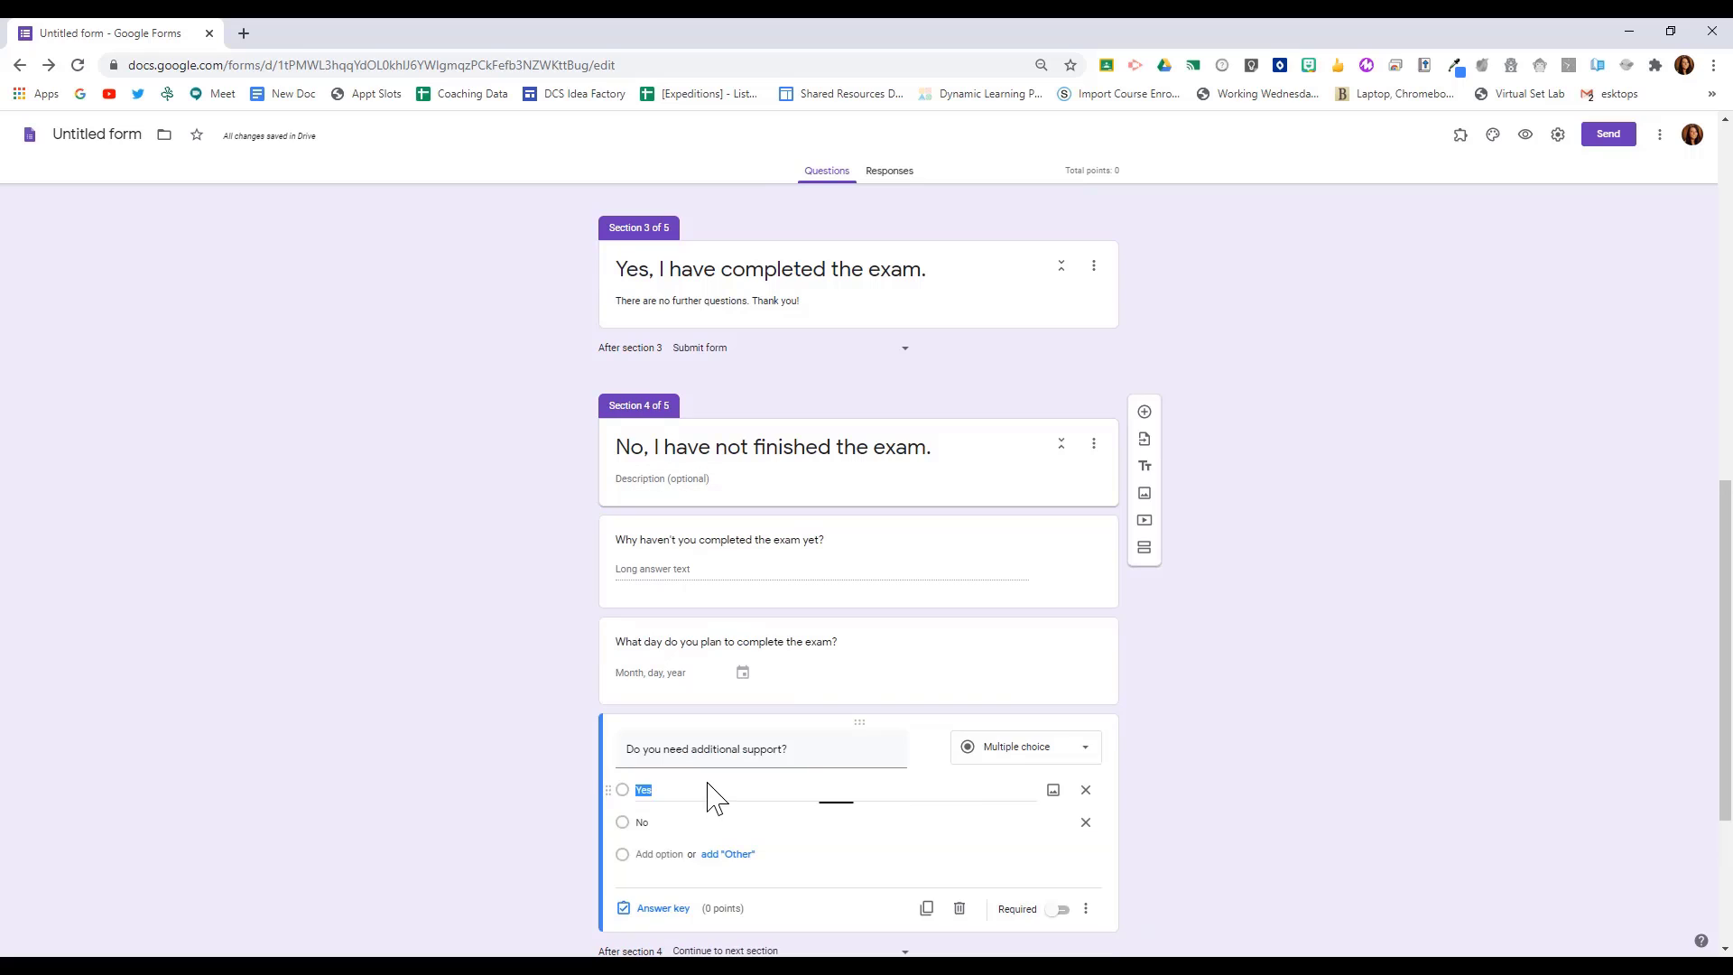
scroll(712, 808, down, 3)
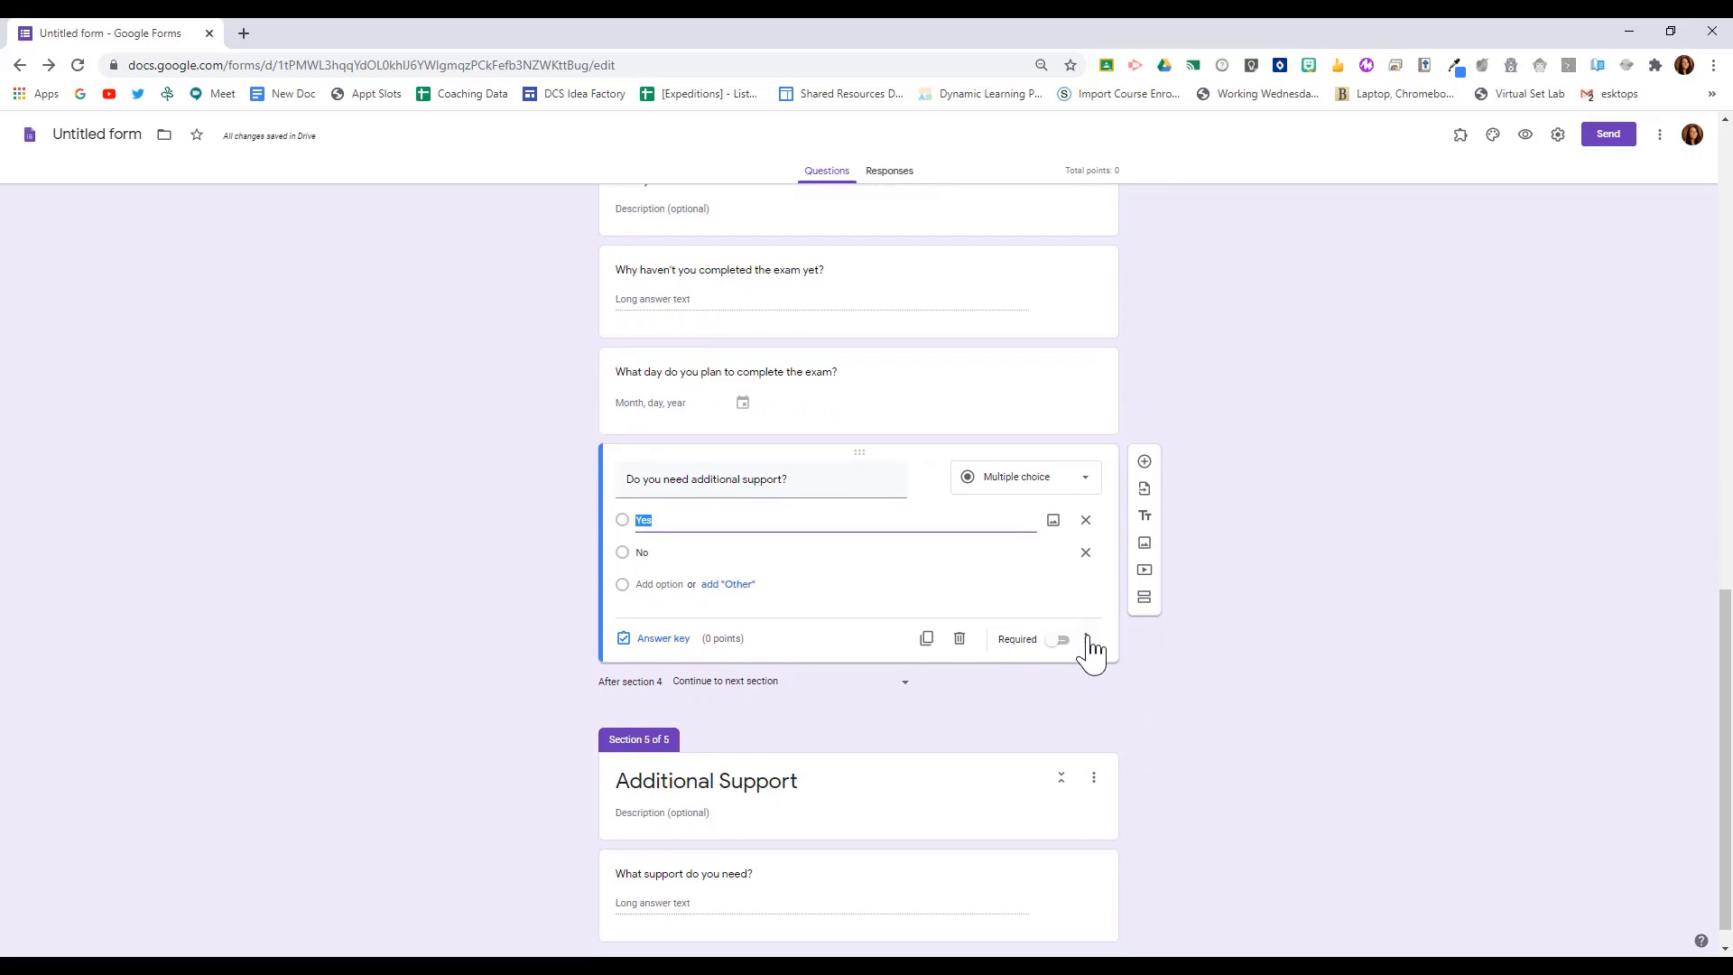
click(1087, 641)
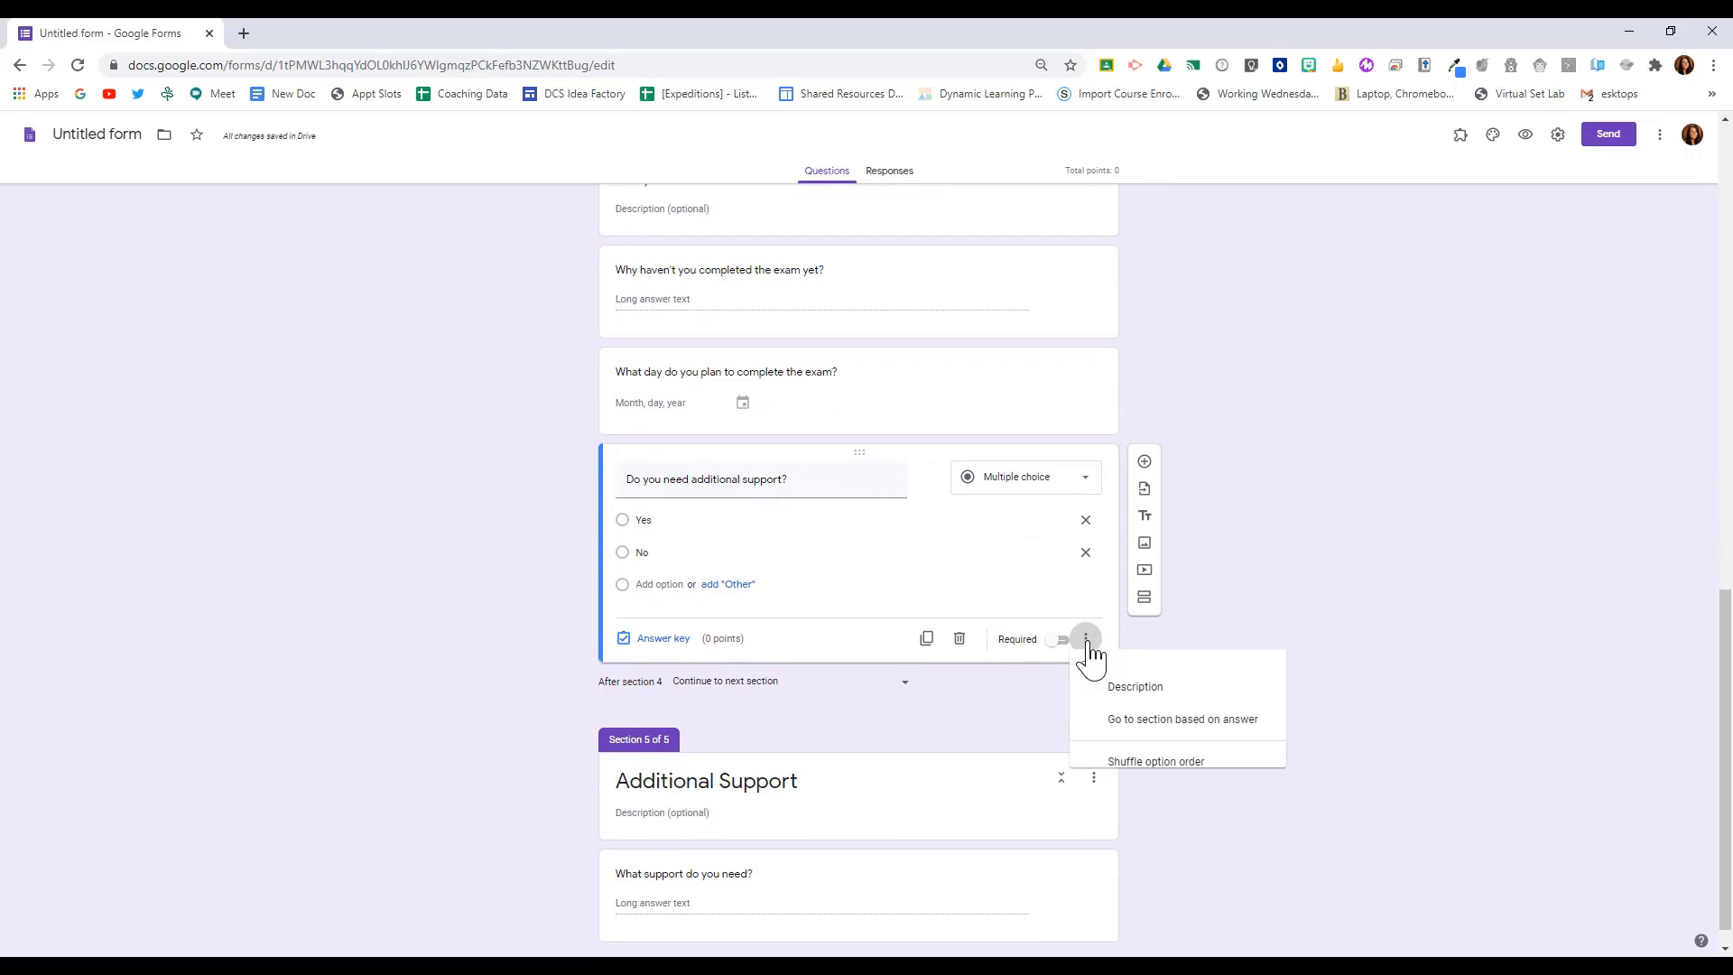
click(1145, 746)
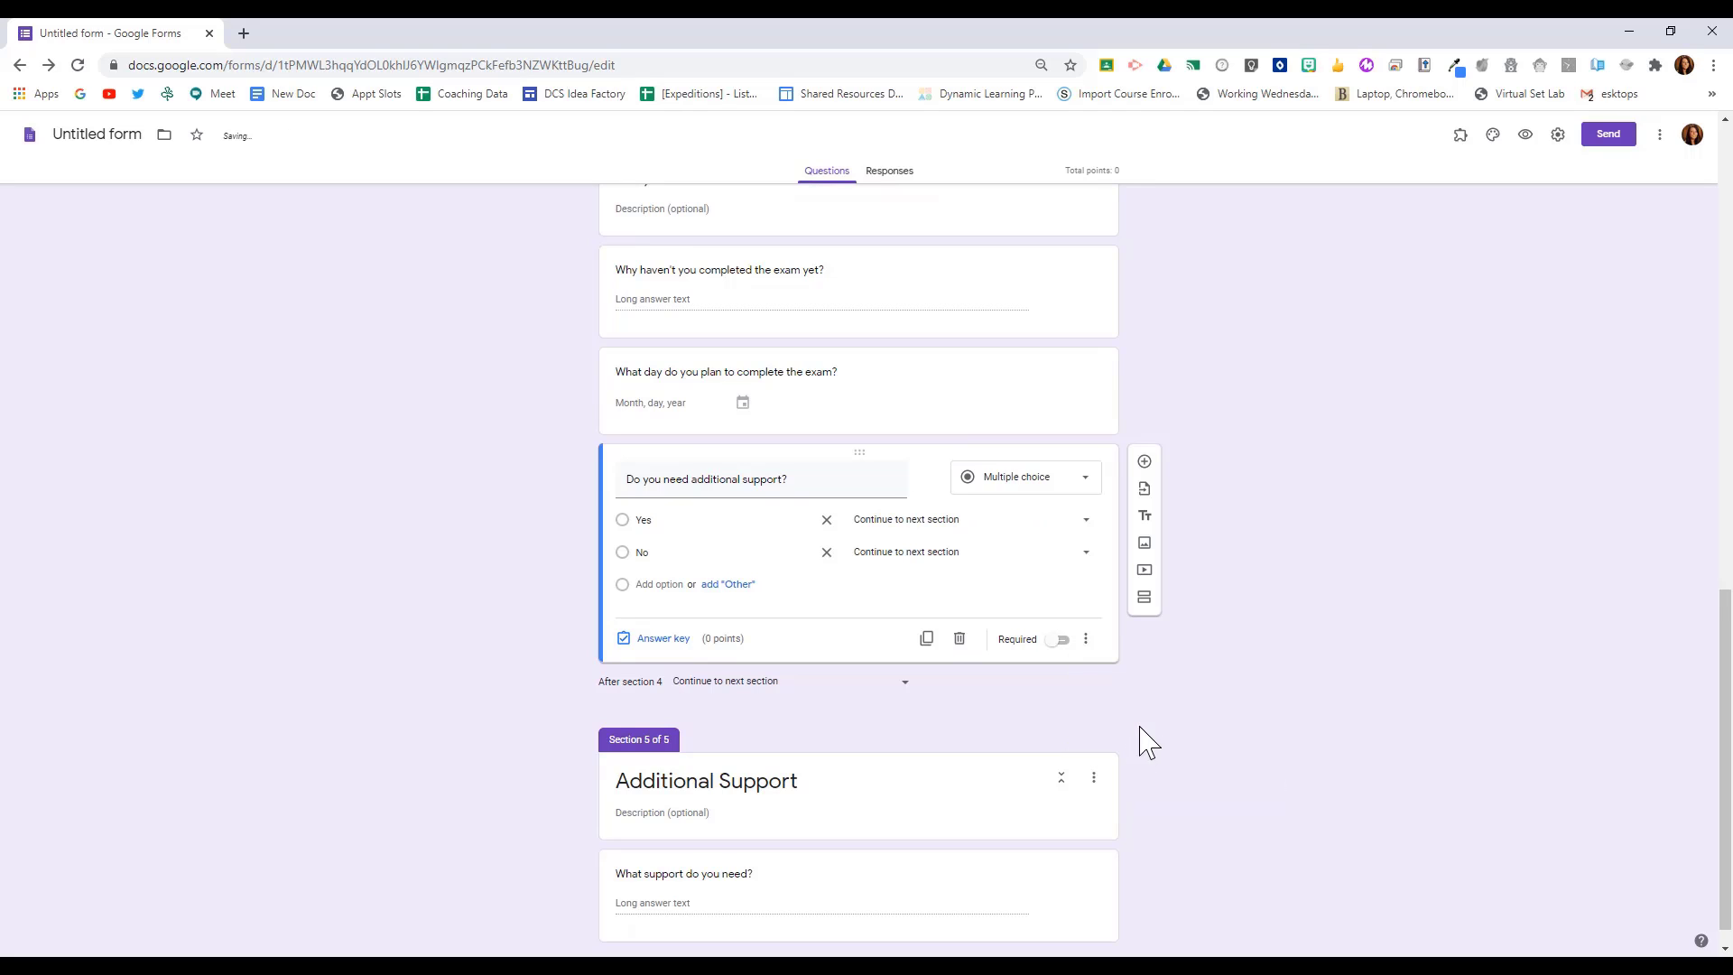
click(960, 533)
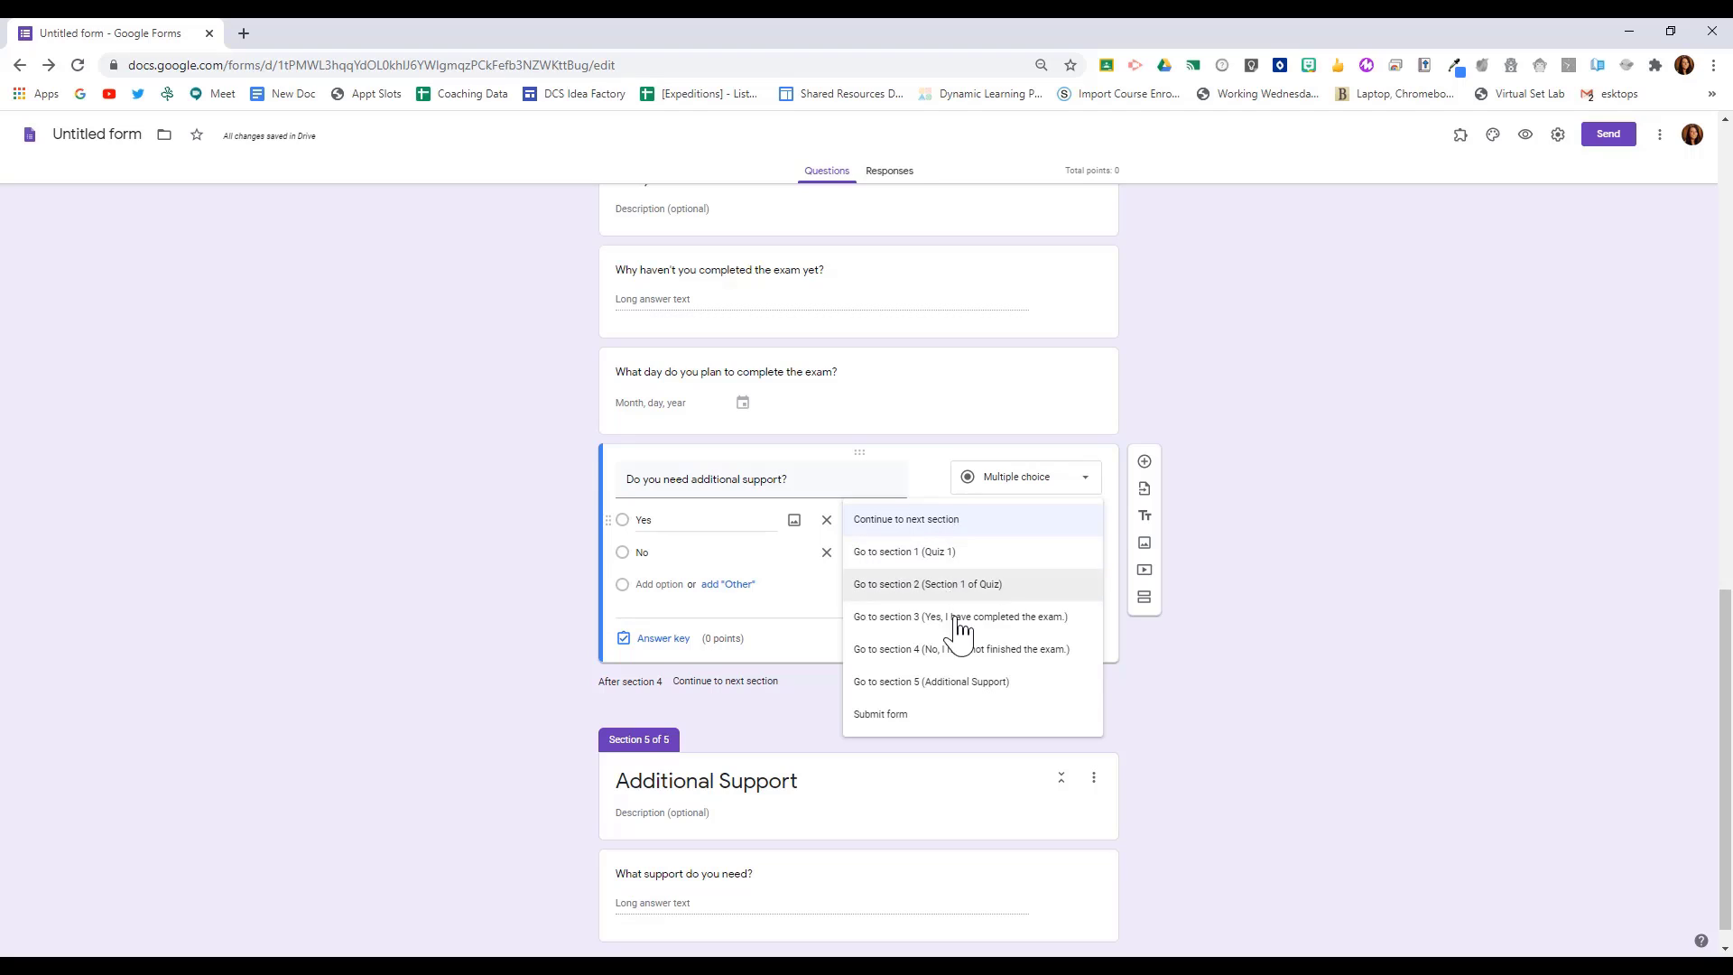
click(963, 692)
click(908, 558)
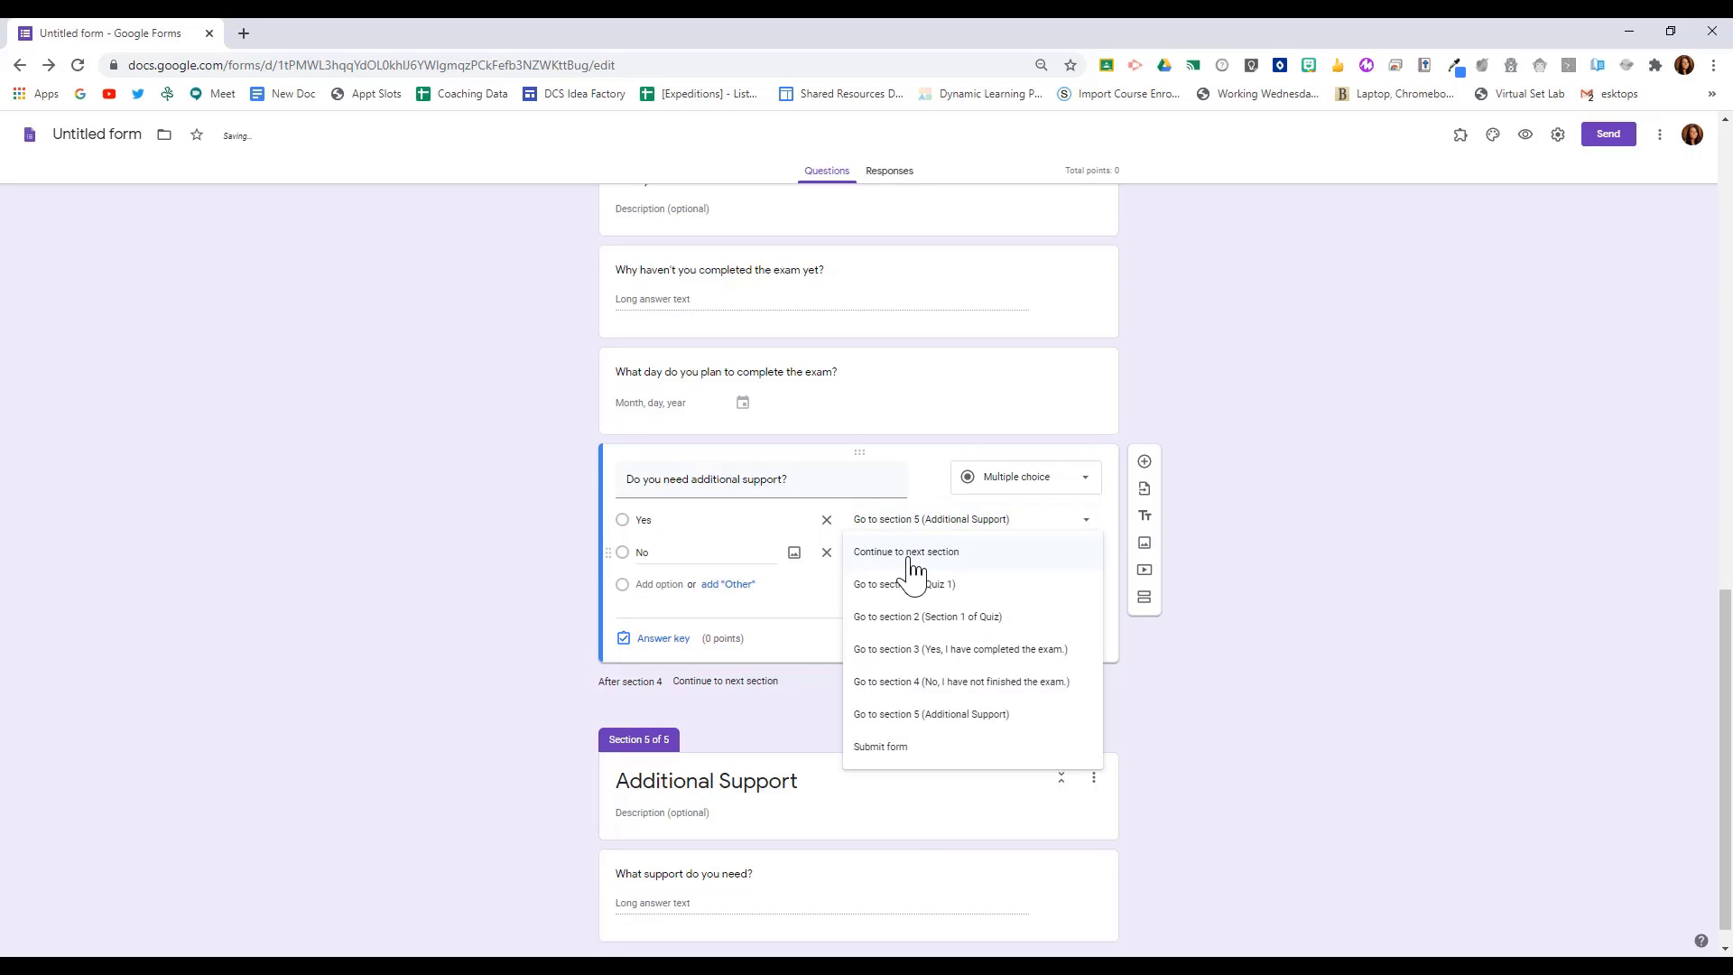
click(913, 757)
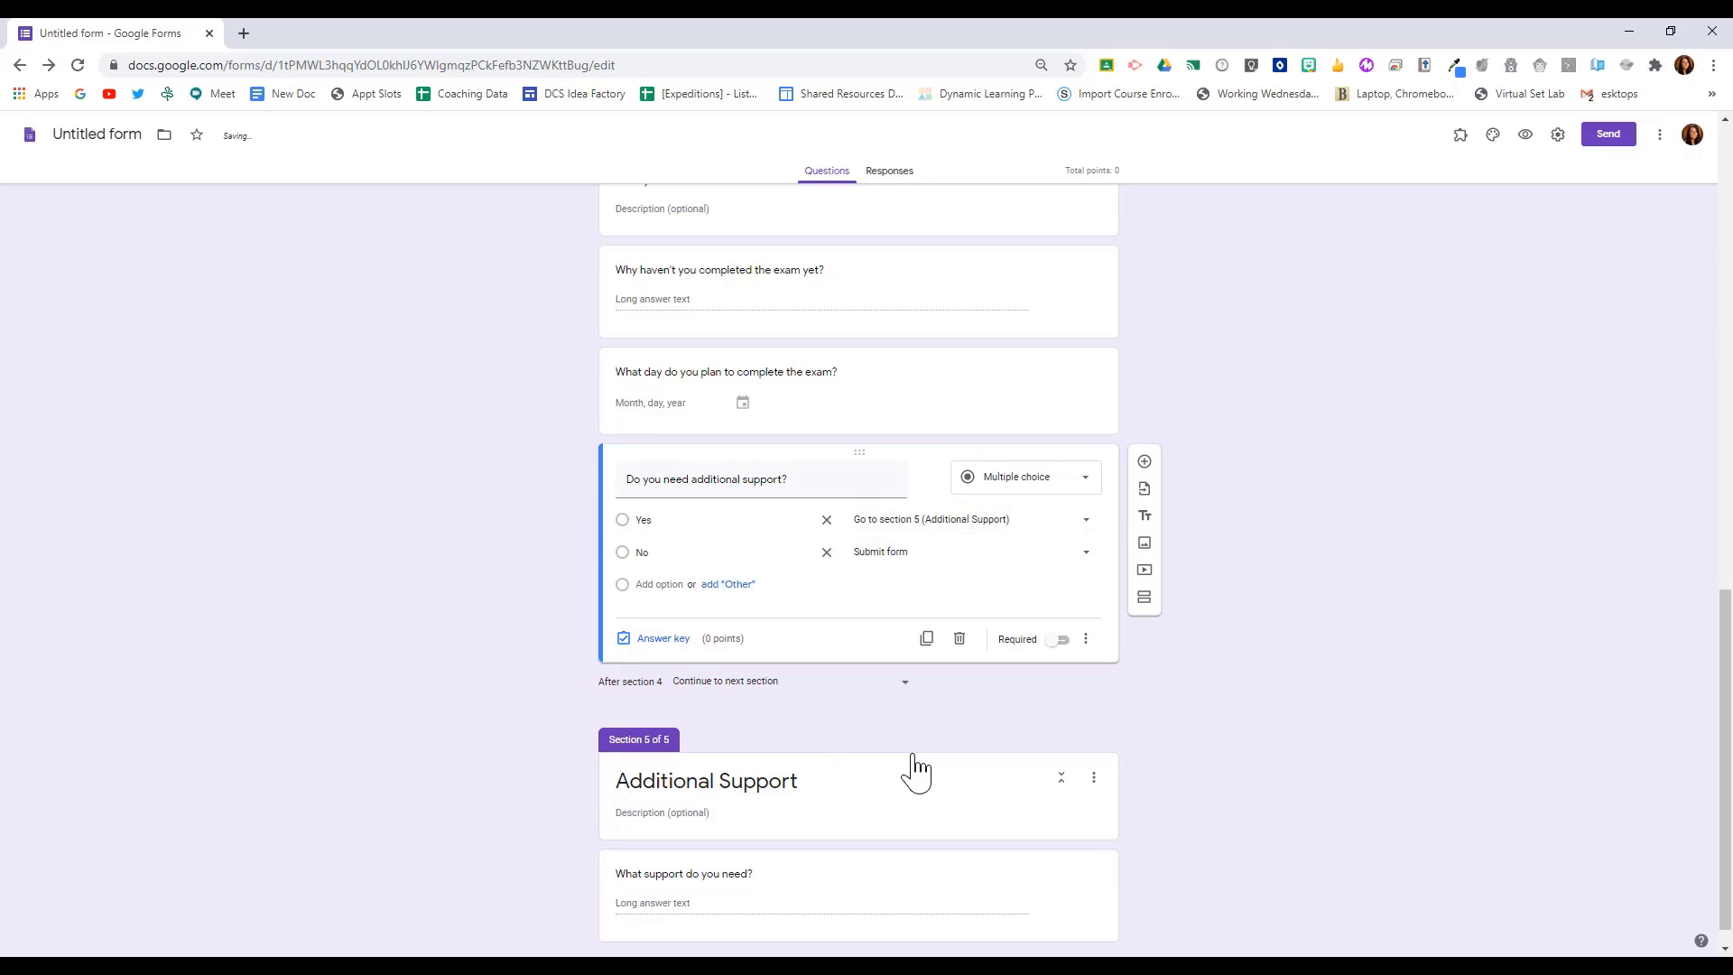
scroll(894, 720, down, 1)
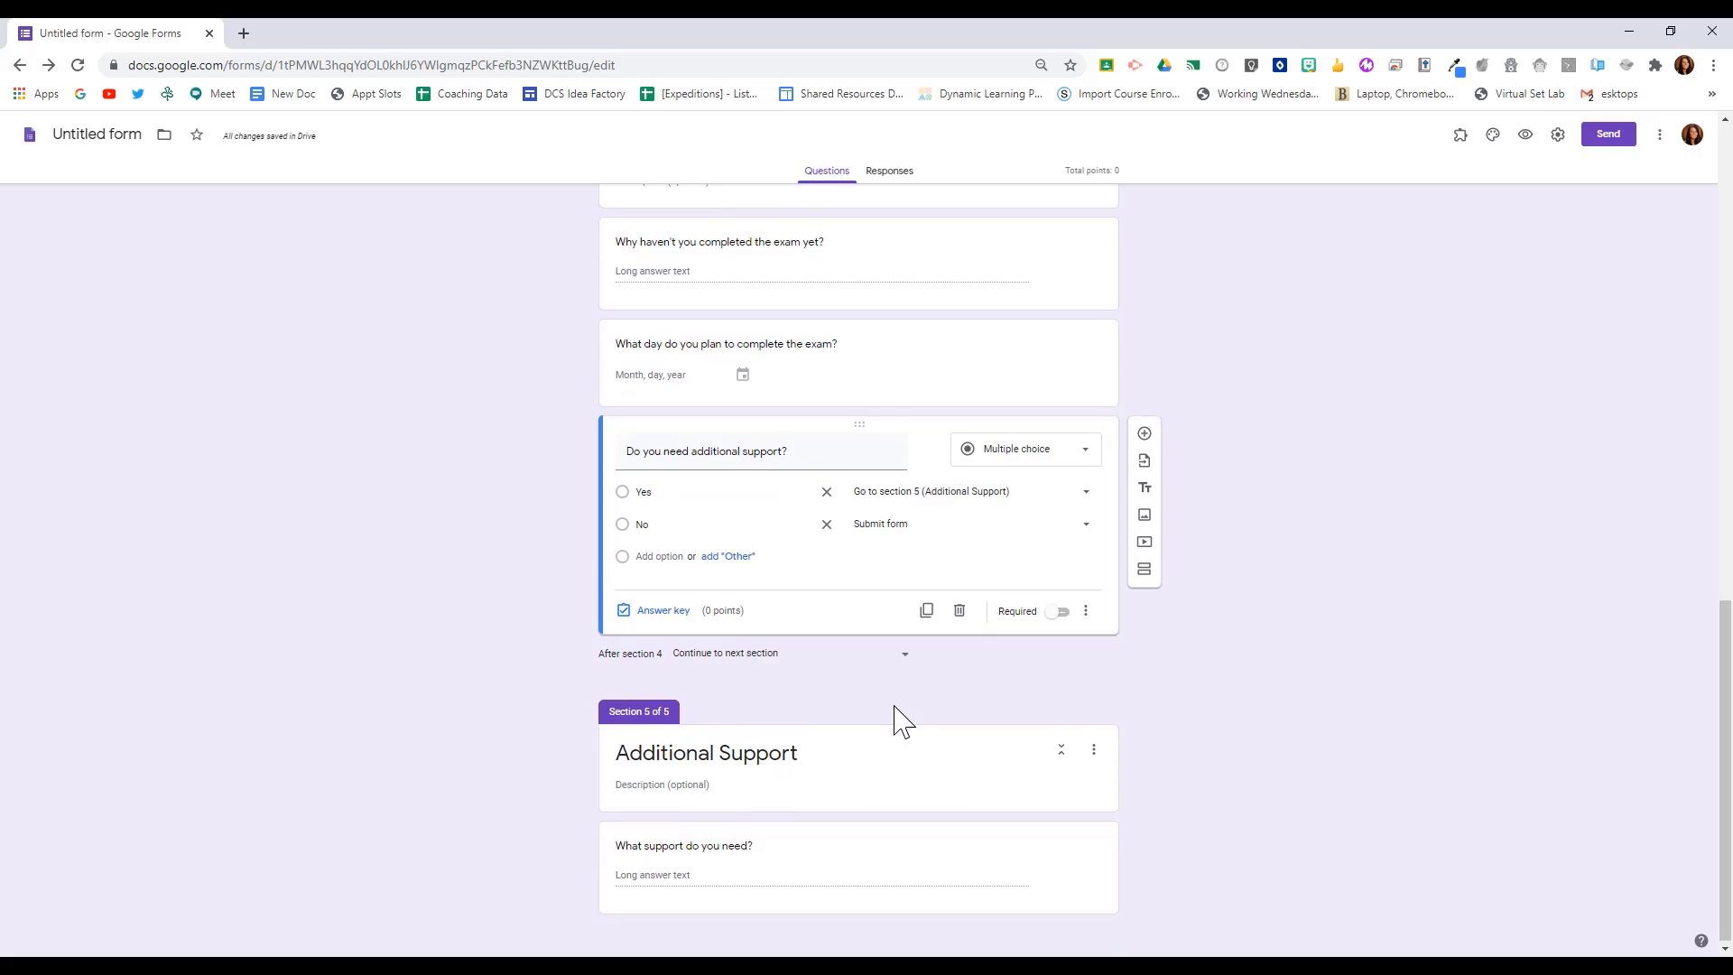
Preview the form, fill in the respondent's name and a class period, and continue to Section 1 of Quiz
scroll(894, 720, up, 20)
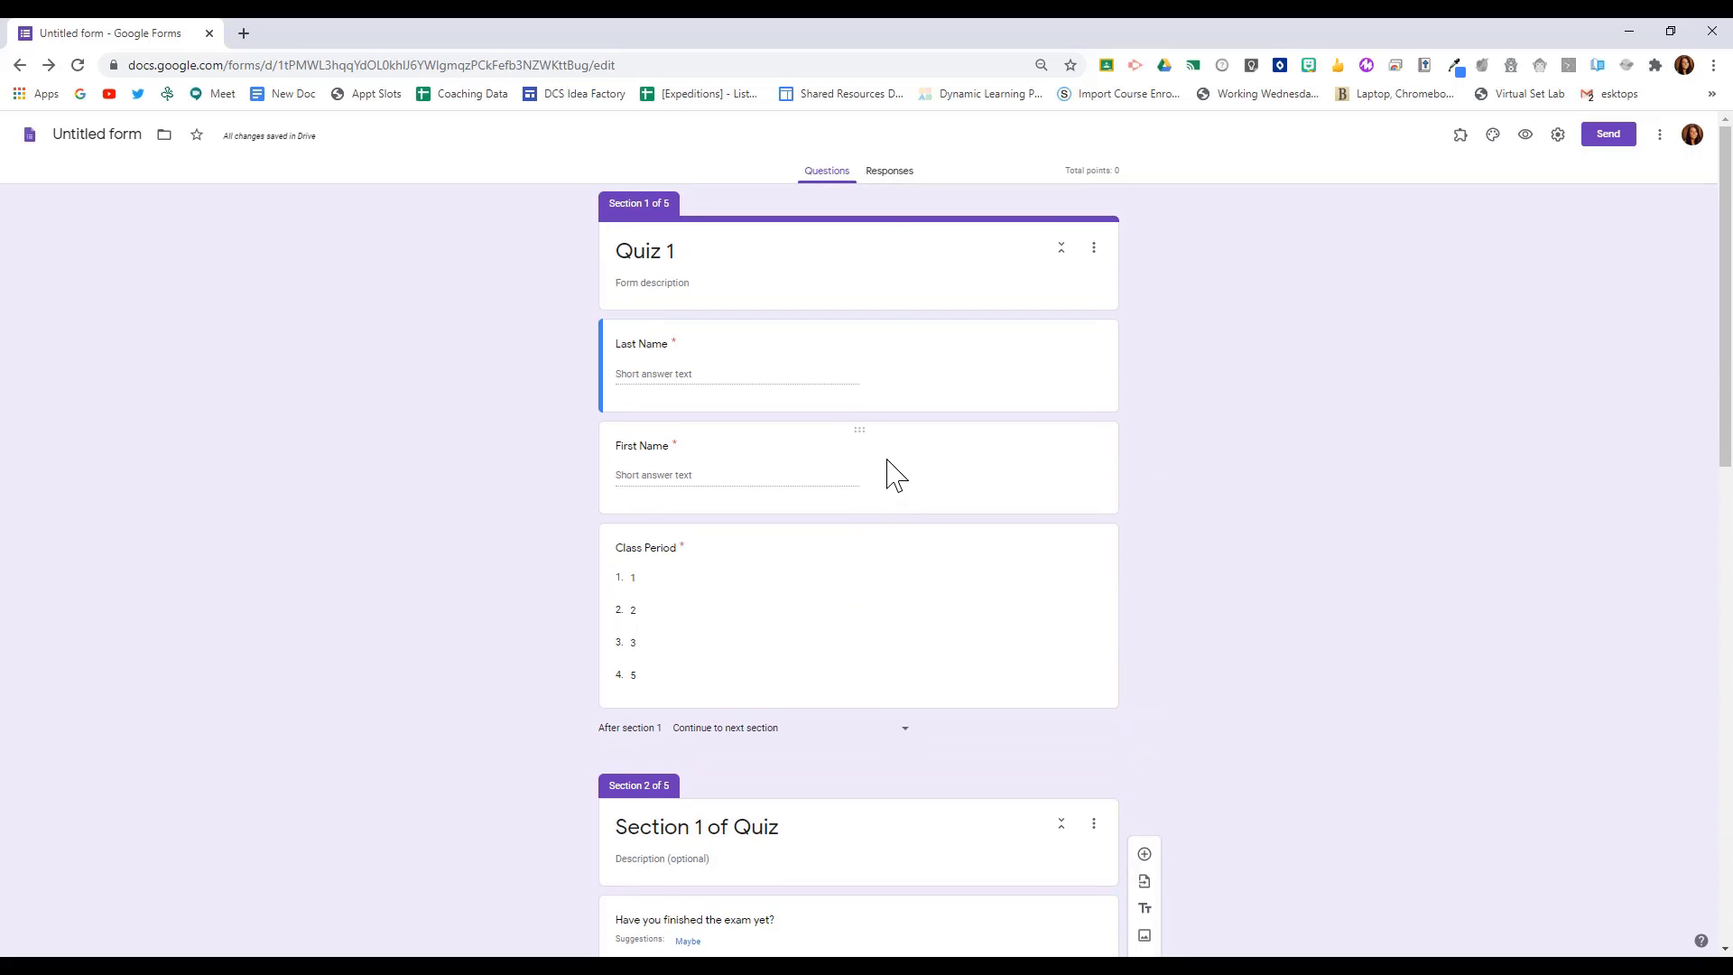
click(1525, 138)
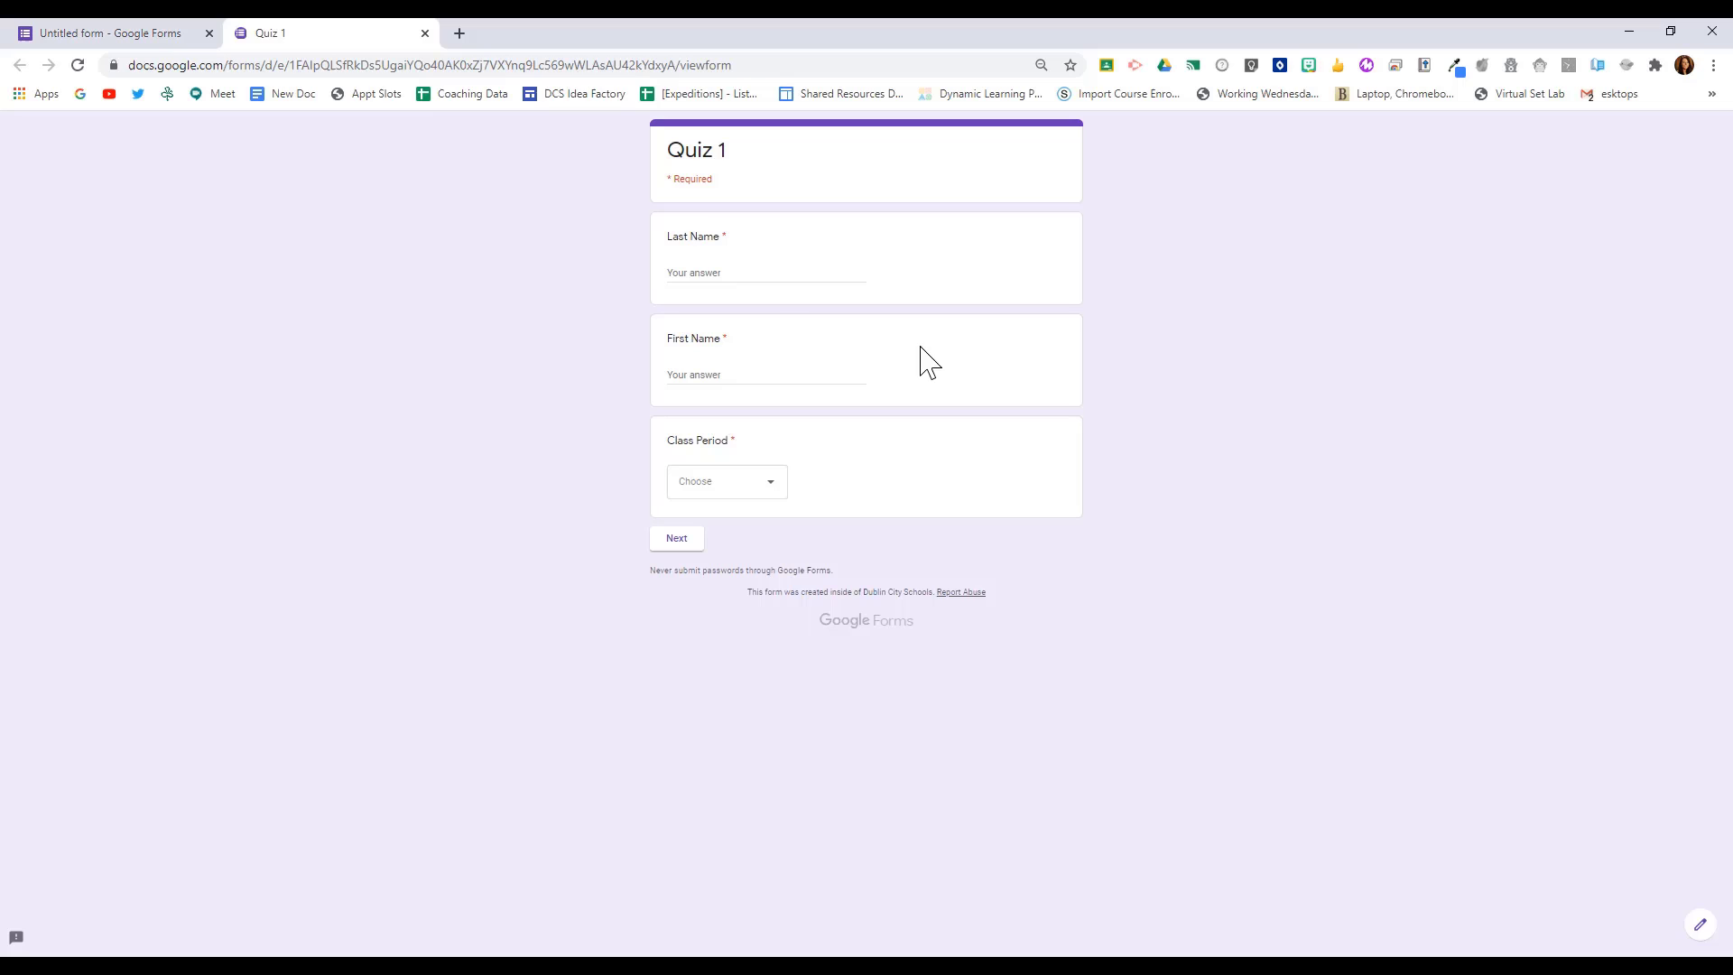
click(740, 274)
text(Amy)
click(739, 484)
click(722, 526)
click(696, 542)
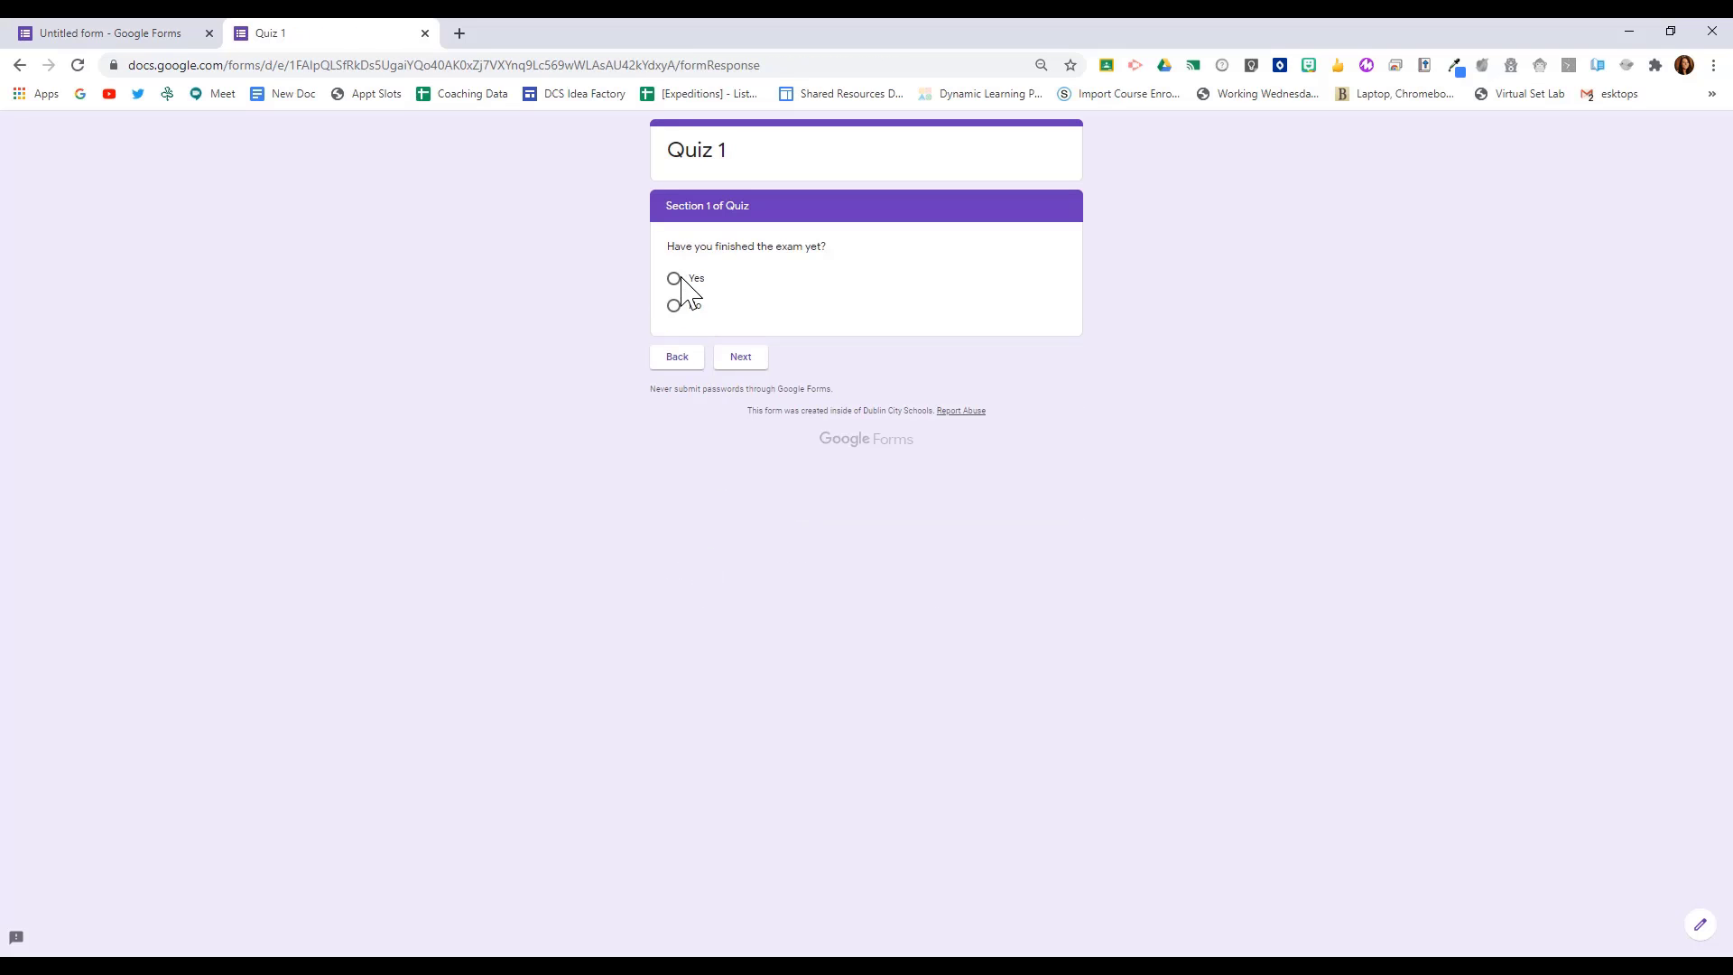
Test the routing of "Have you finished the exam yet?" by continuing with Yes, going back, and continuing with No
click(679, 279)
click(742, 359)
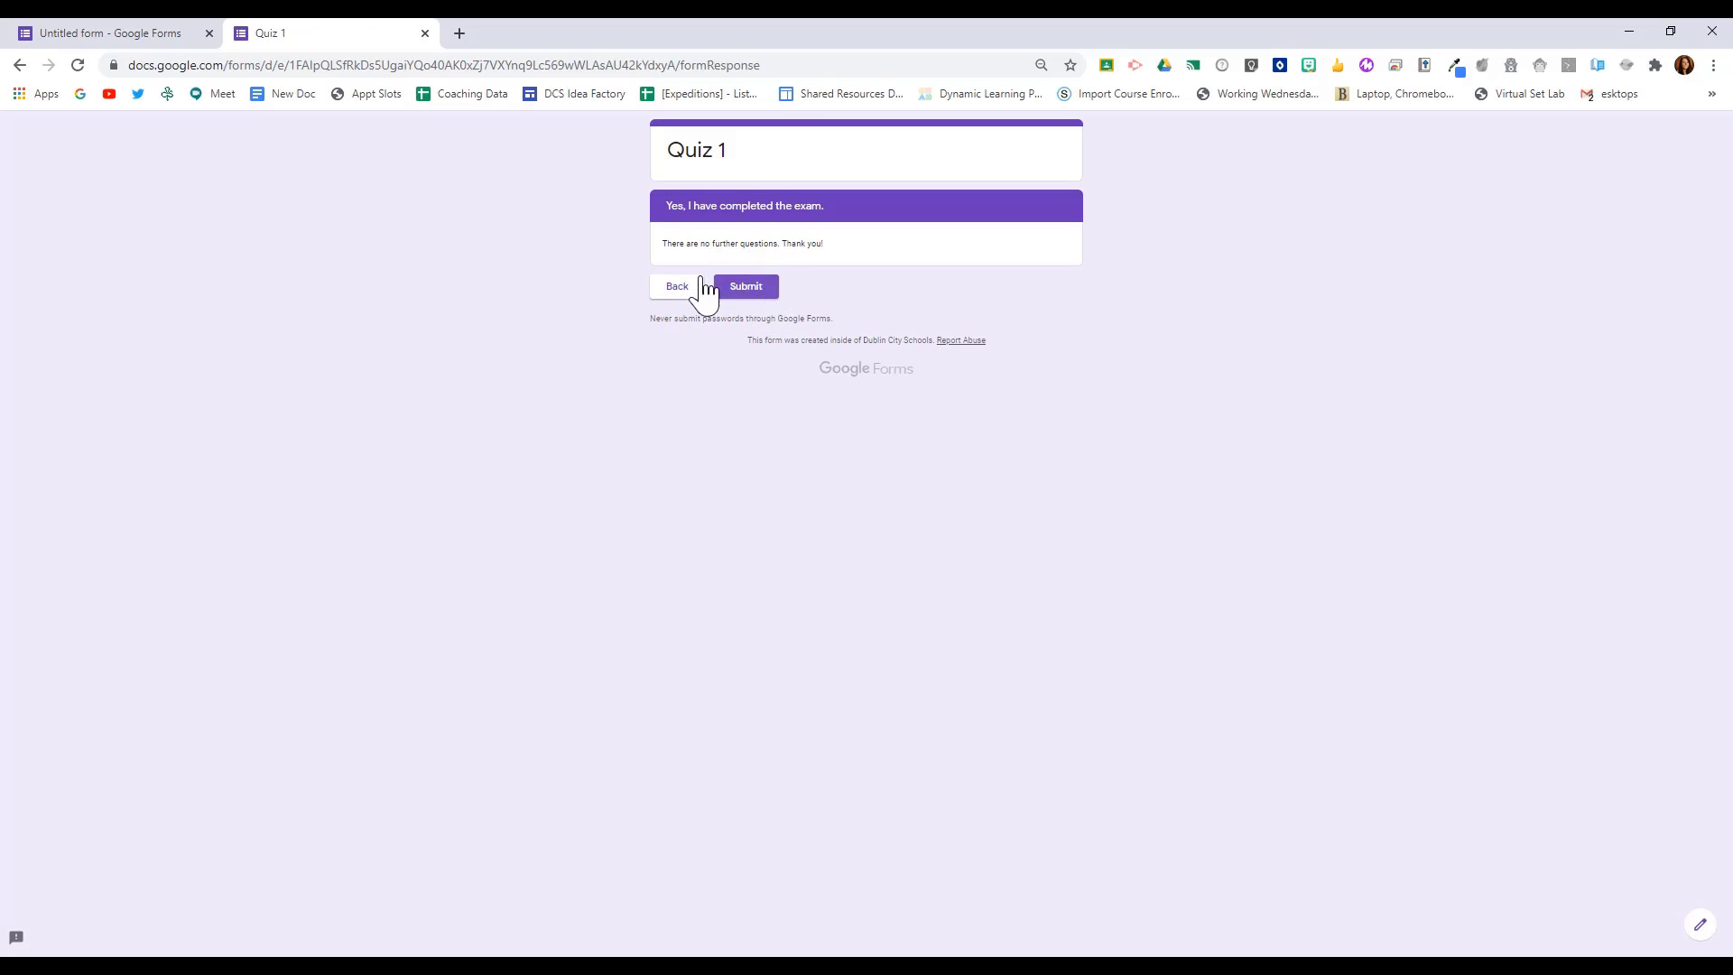
click(676, 287)
click(674, 306)
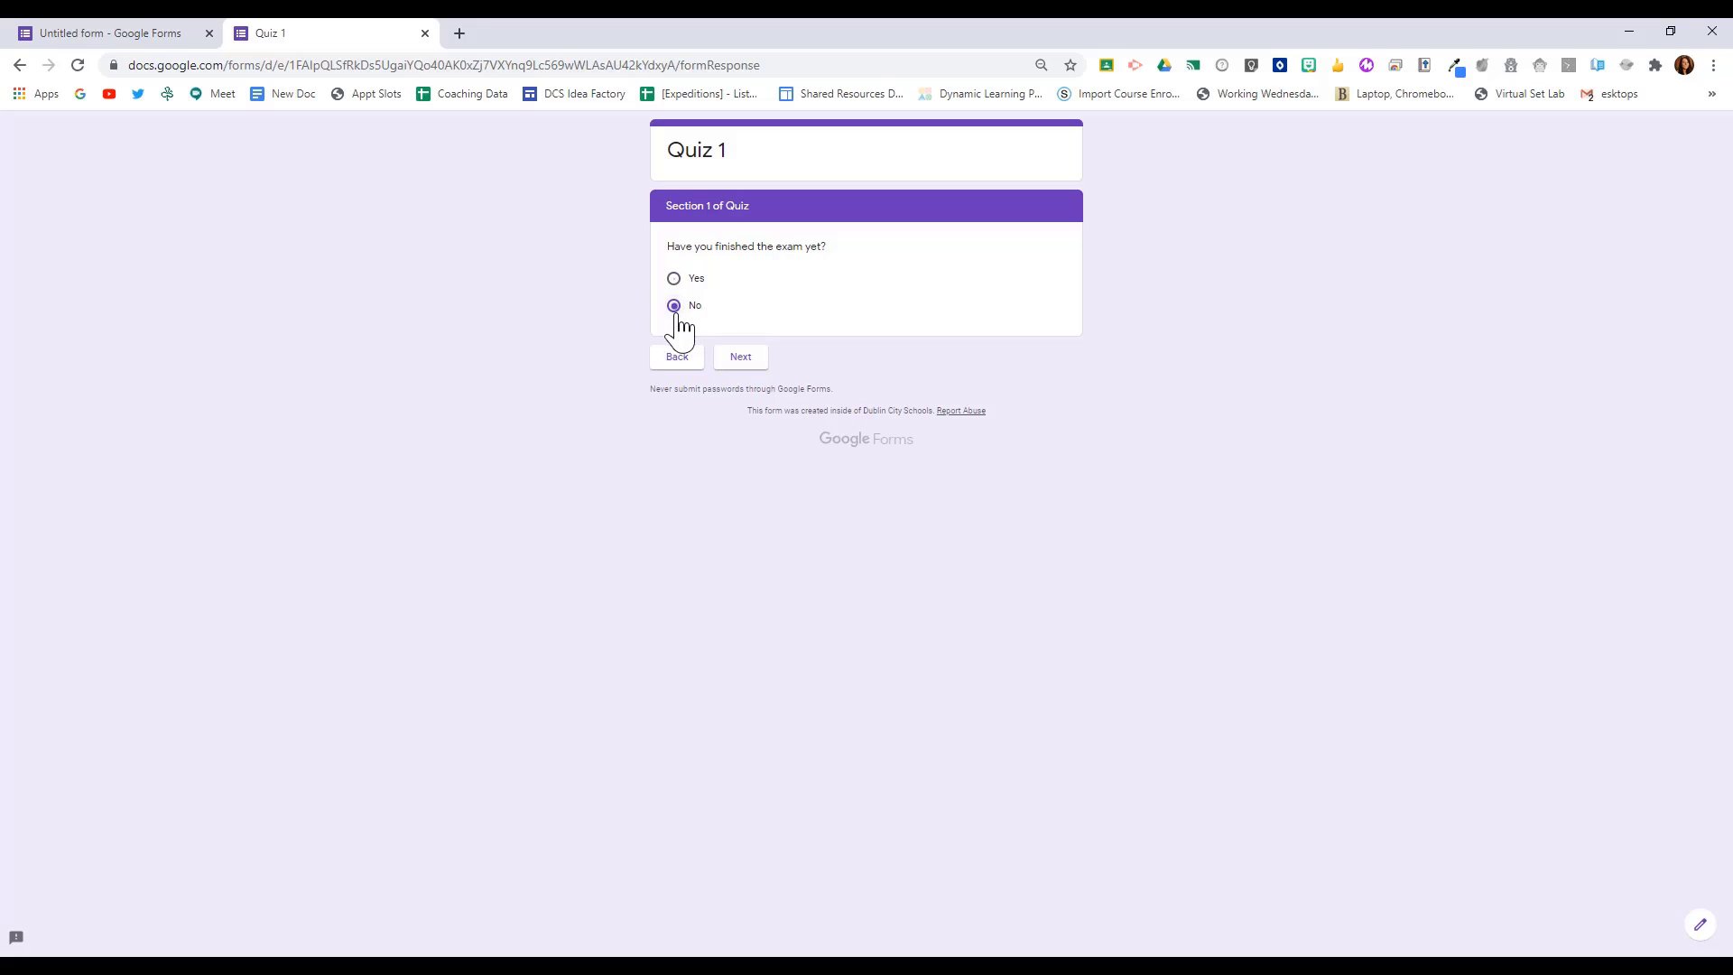
click(752, 361)
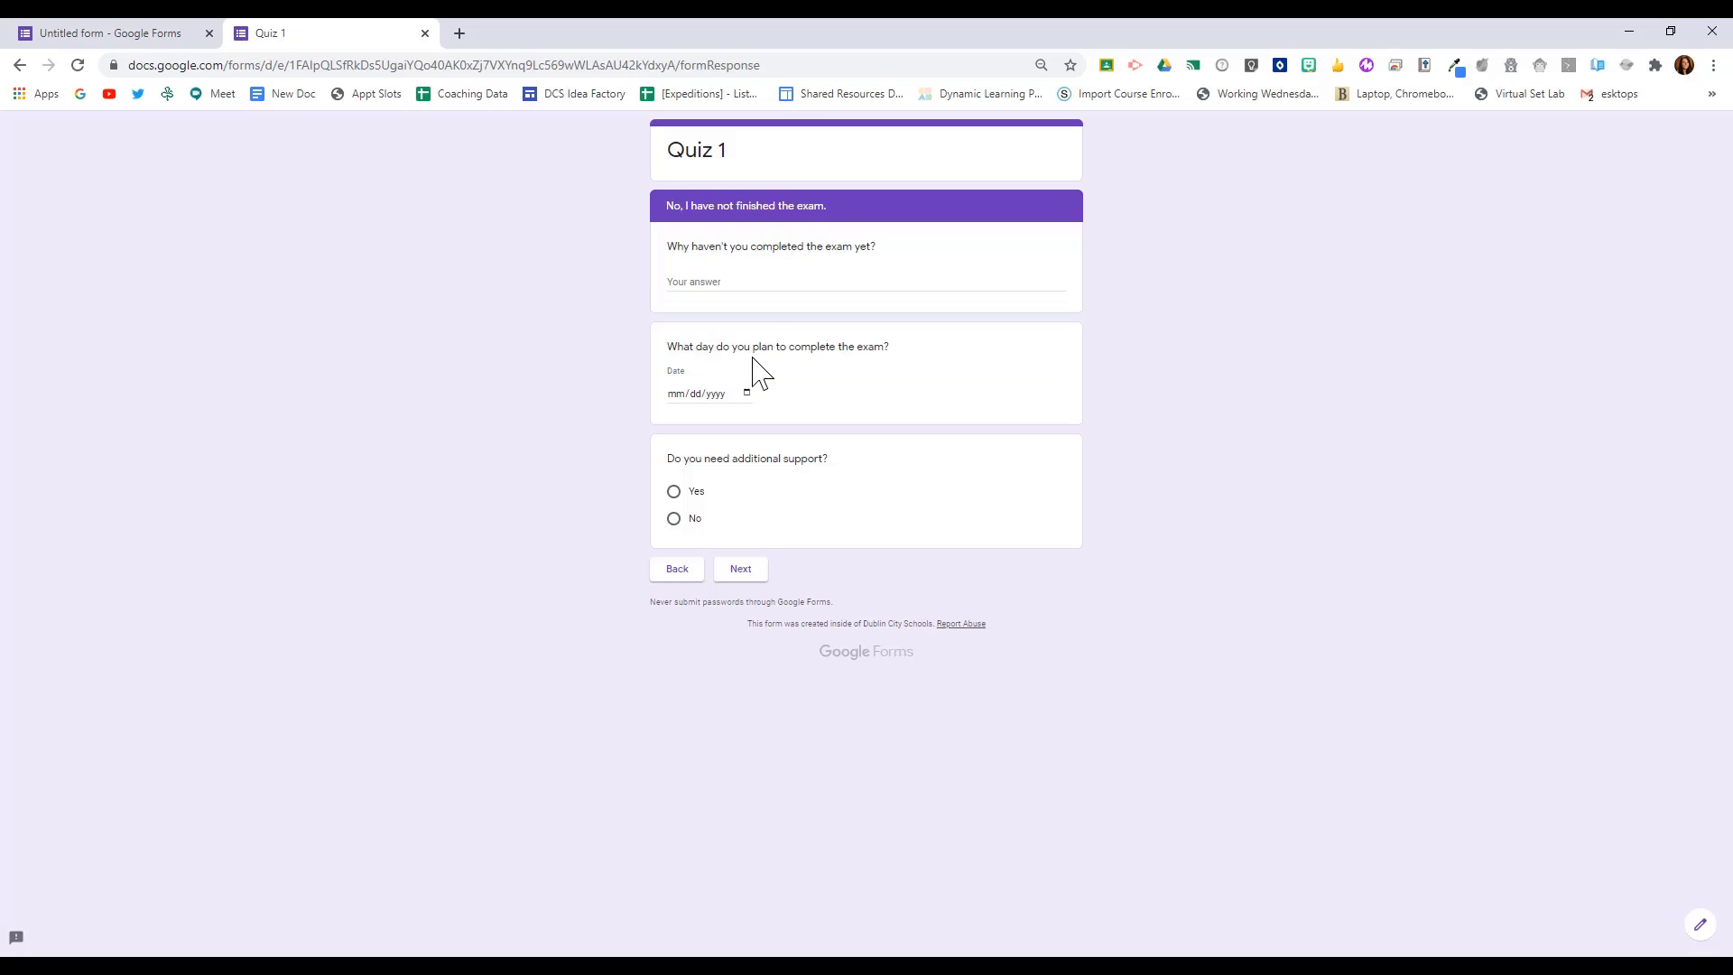
Answer the unfinished-exam section with reason 123, date 07/10/2020 and Yes for additional support, and continue to the following section
click(754, 279)
text(123)
click(715, 395)
click(748, 395)
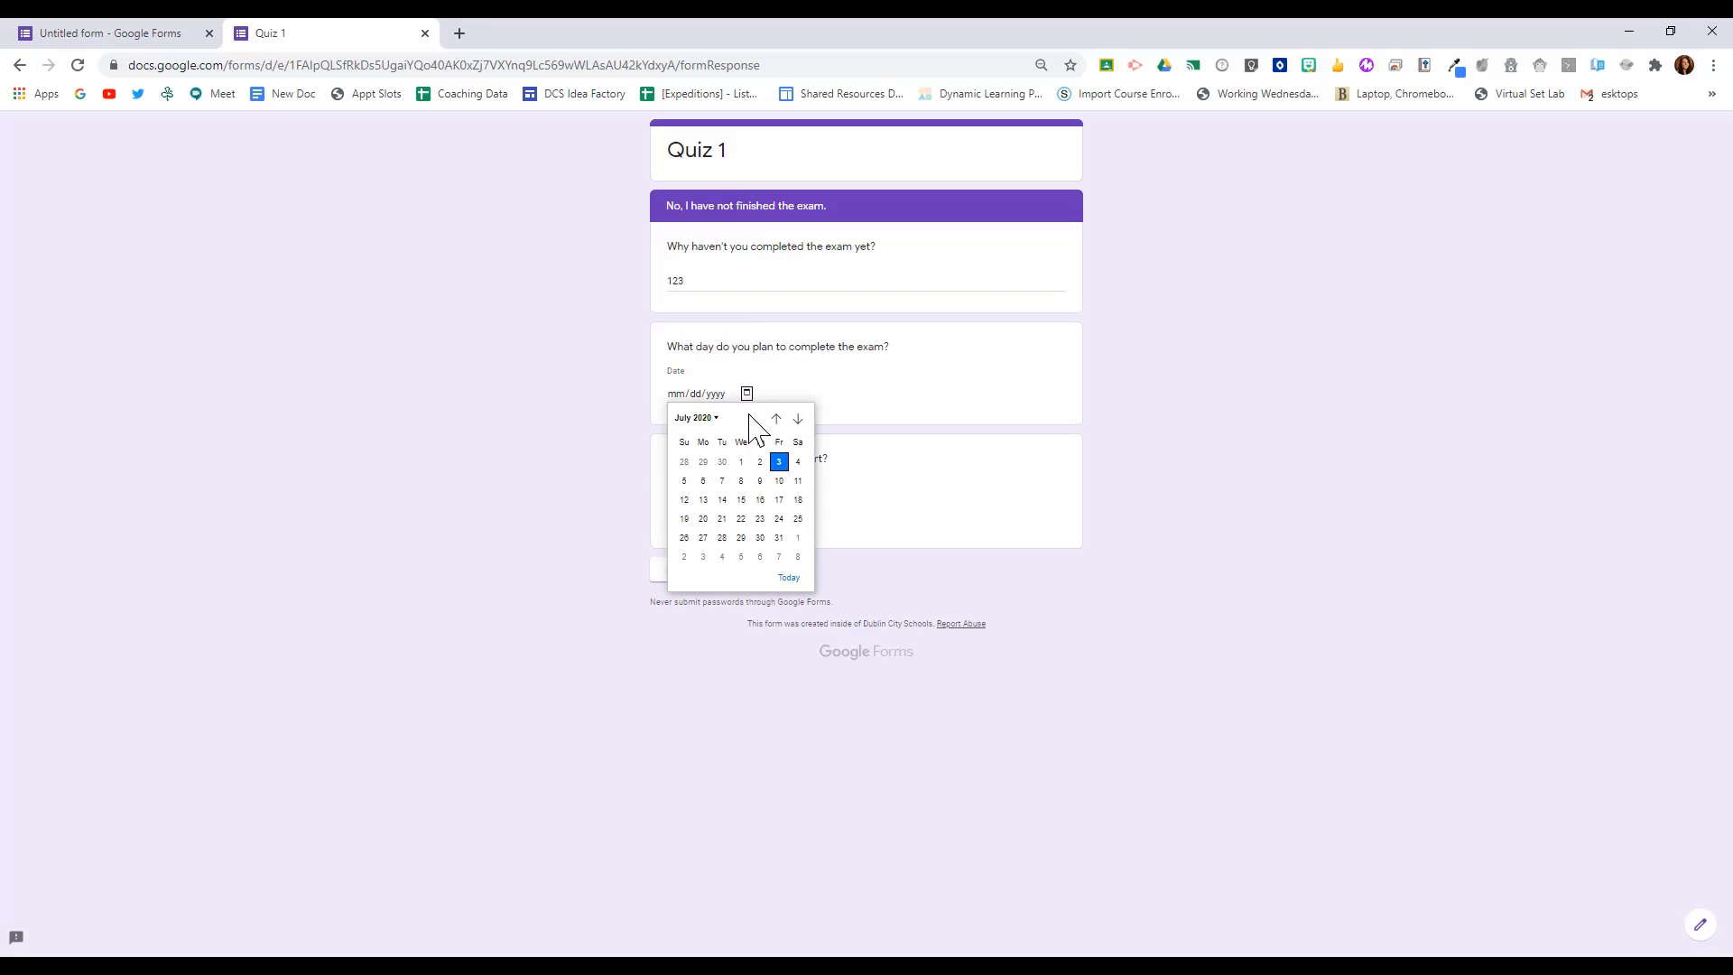
click(776, 477)
click(679, 493)
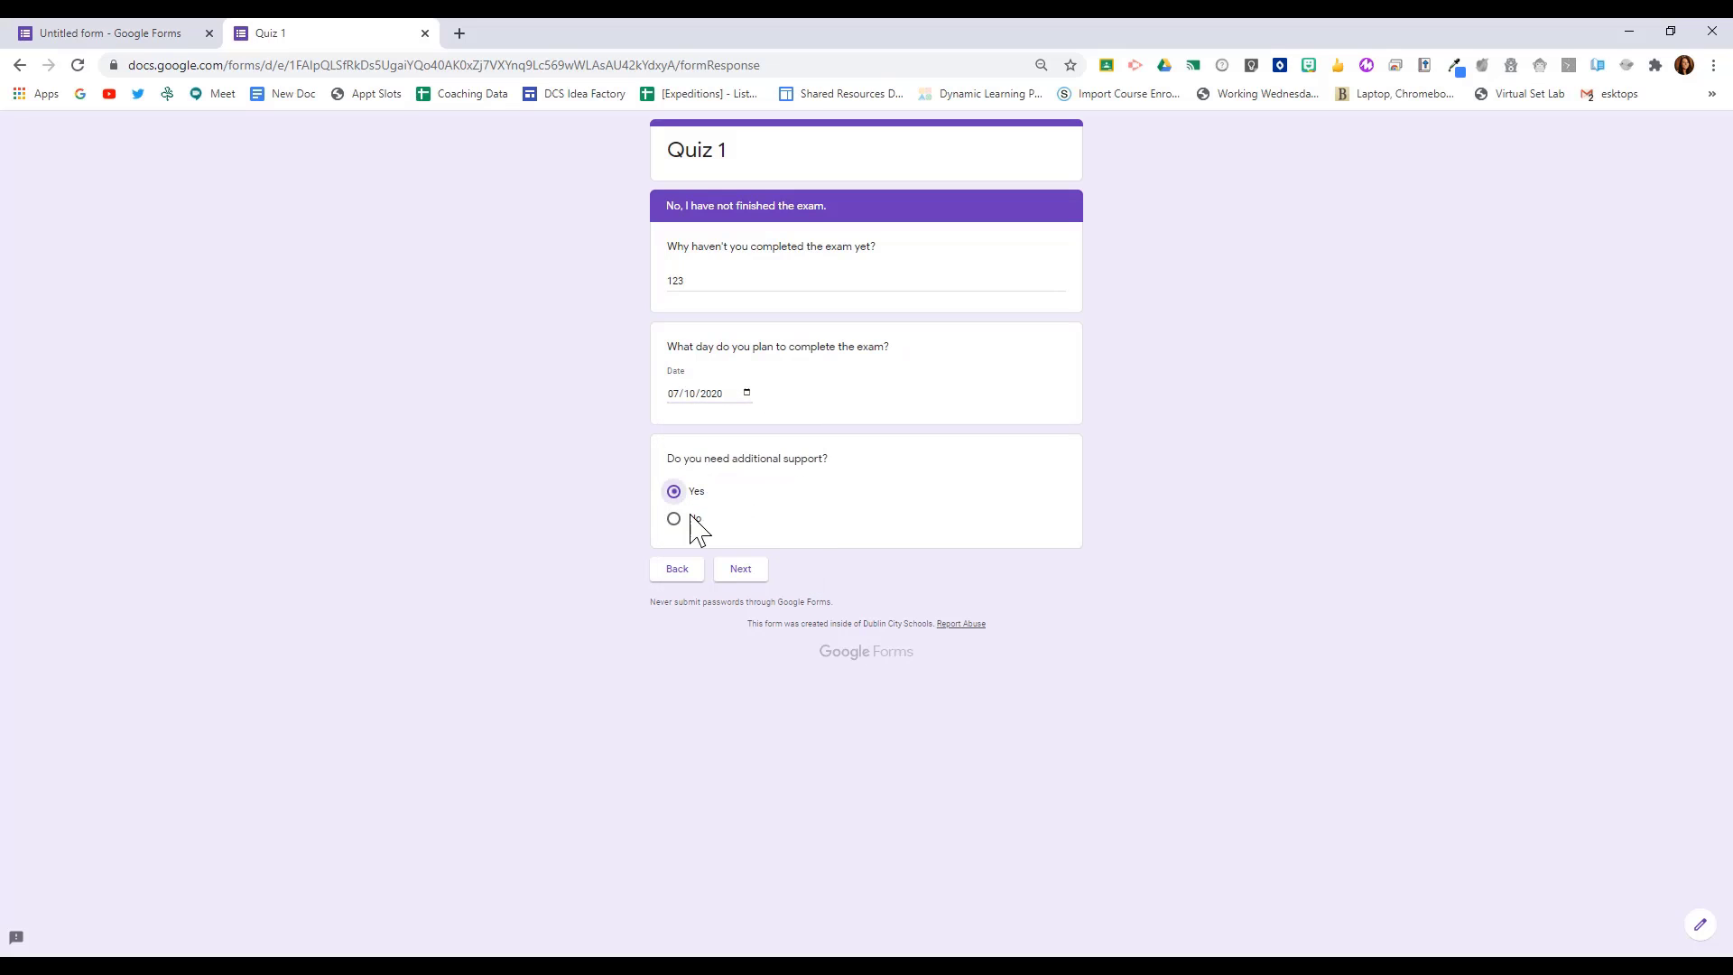
click(742, 569)
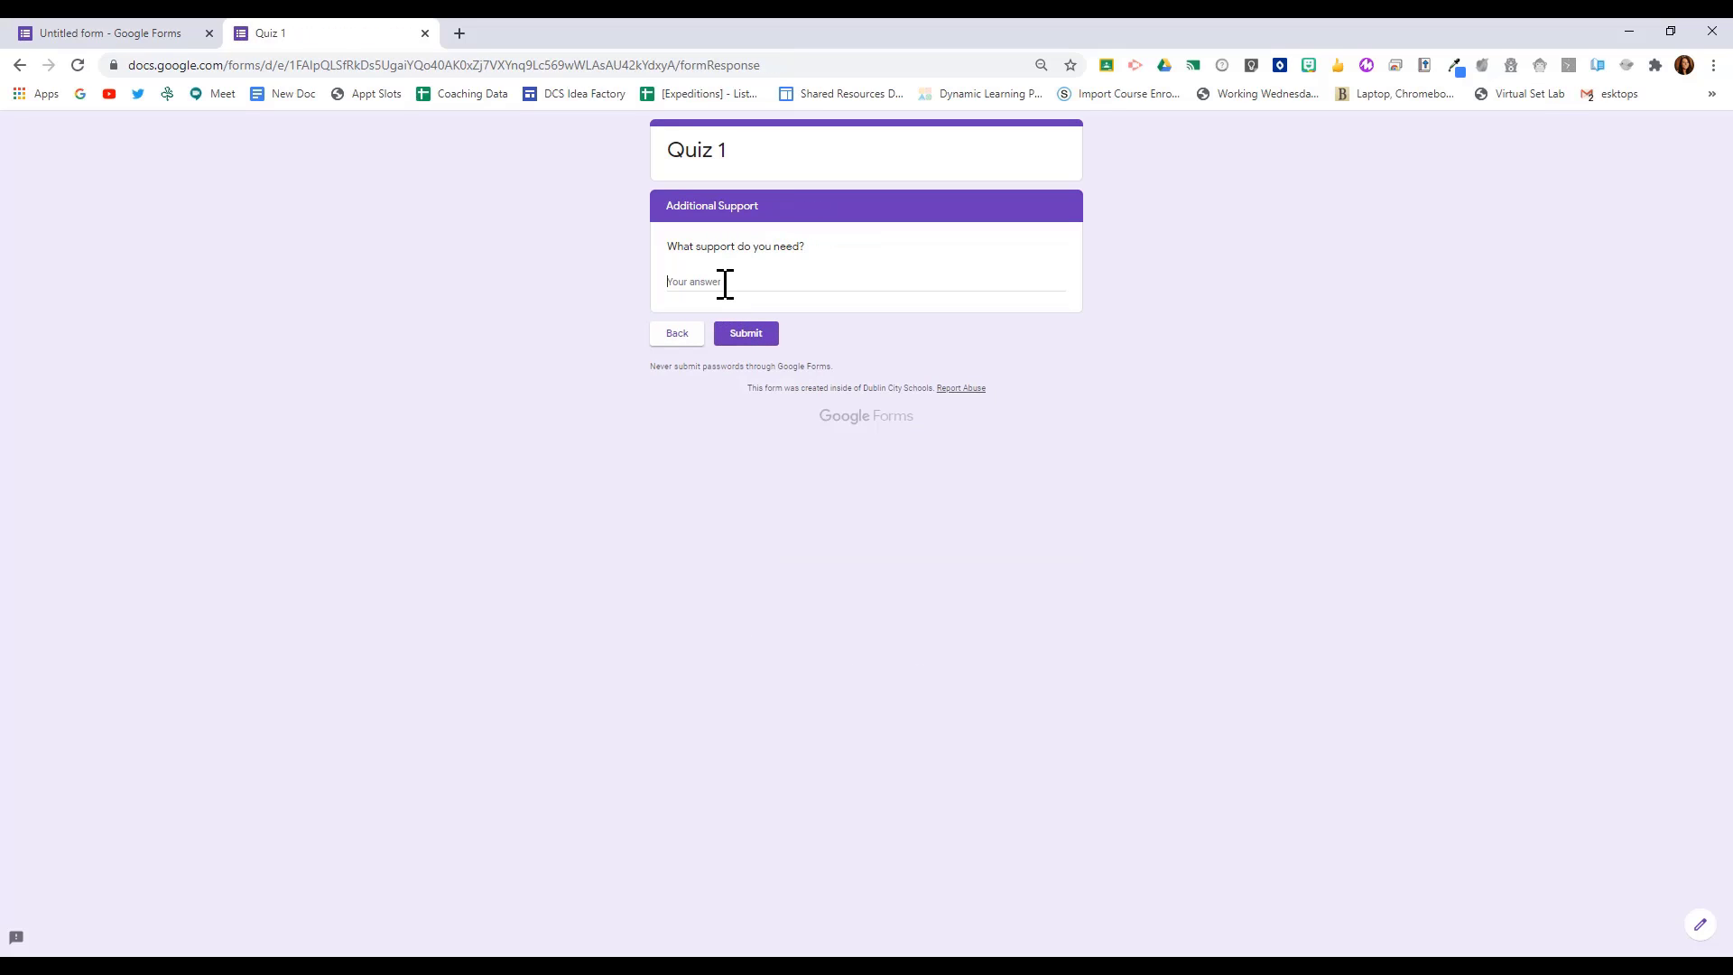
Go back from the Additional Support section, test the No answer for additional support, and return to the form editor
click(726, 285)
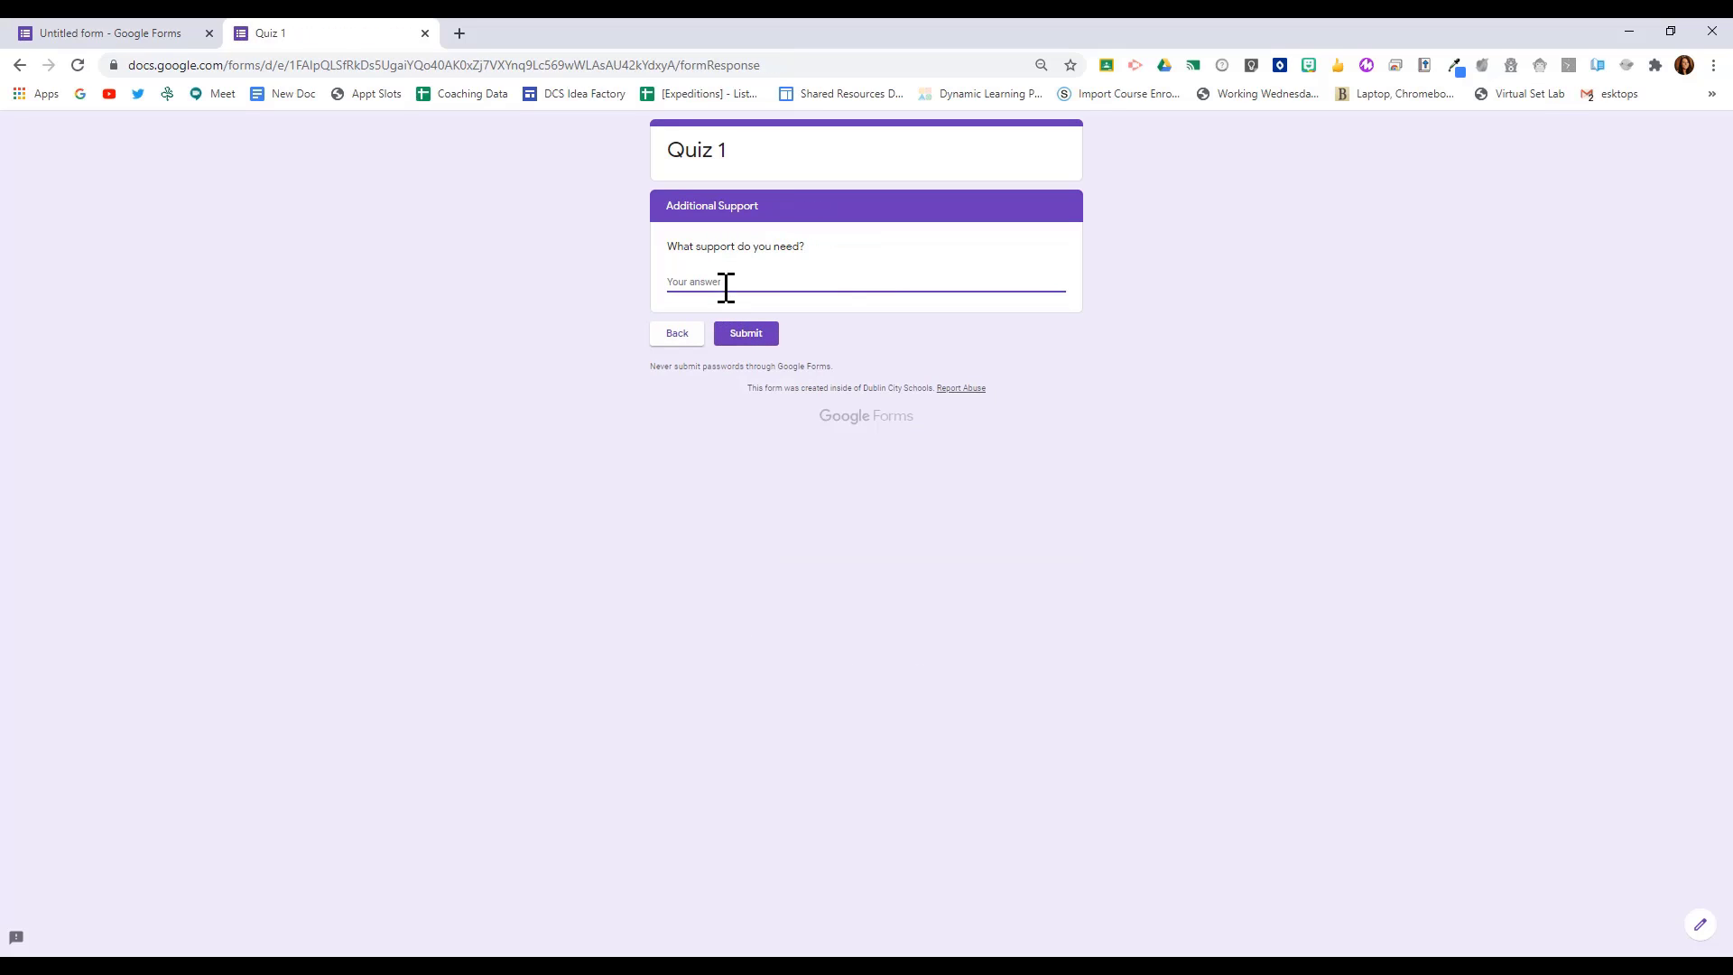
click(684, 339)
click(679, 521)
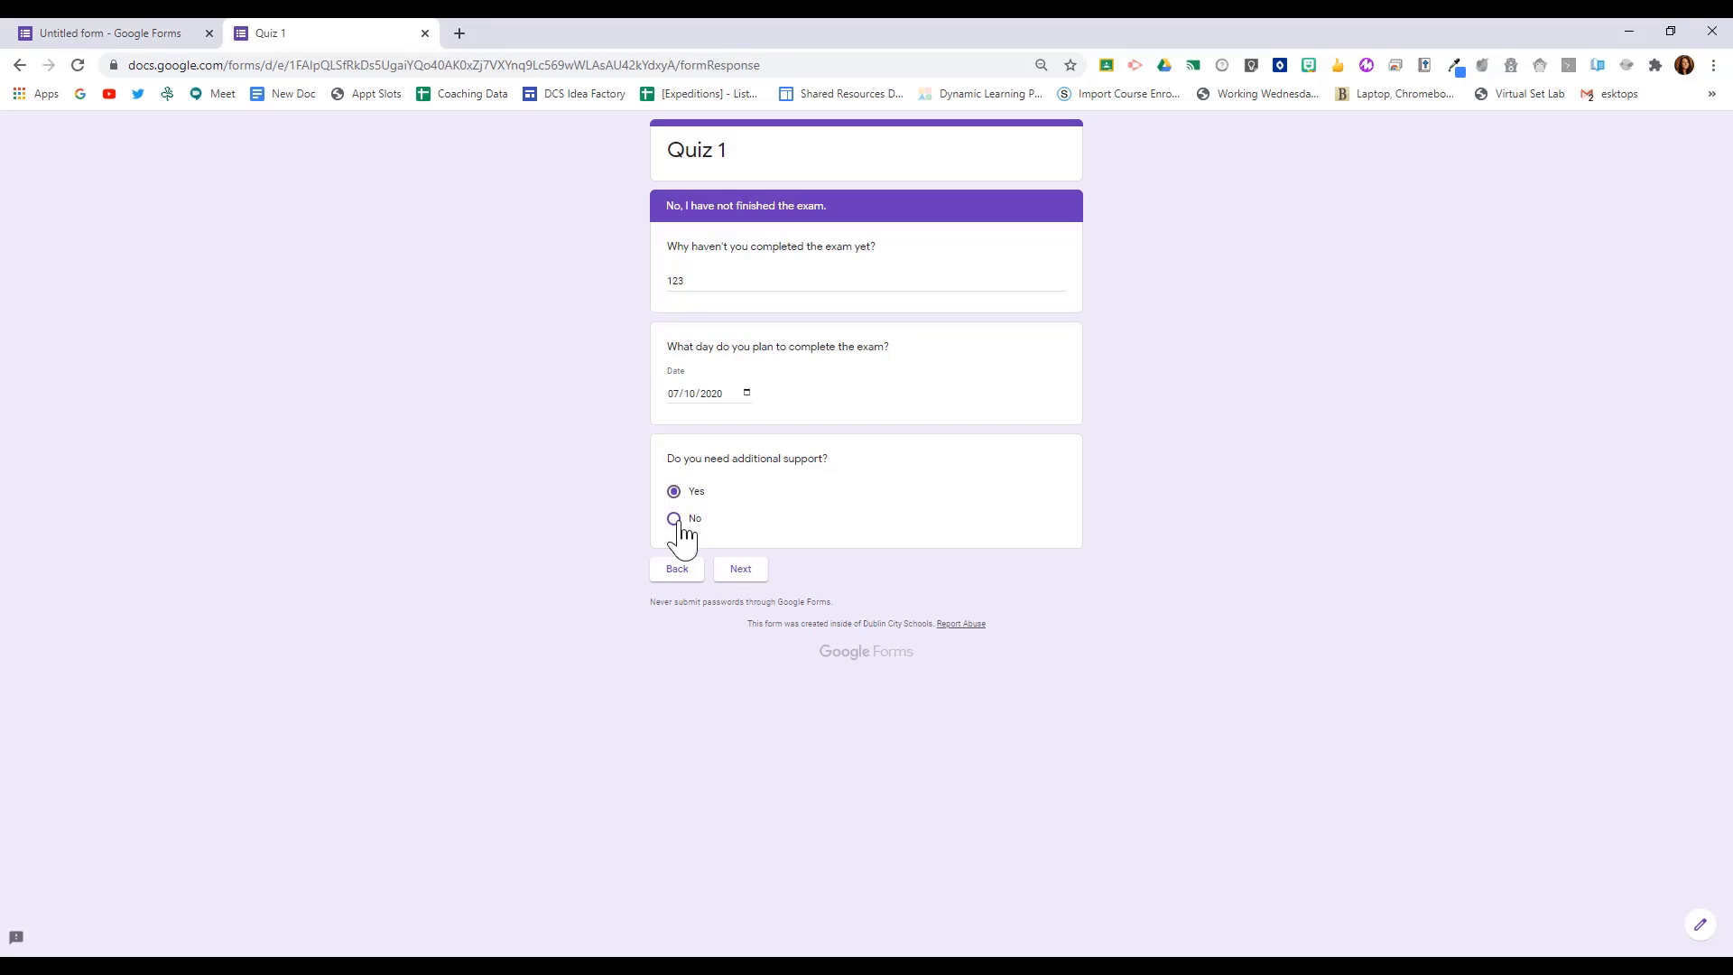
click(742, 574)
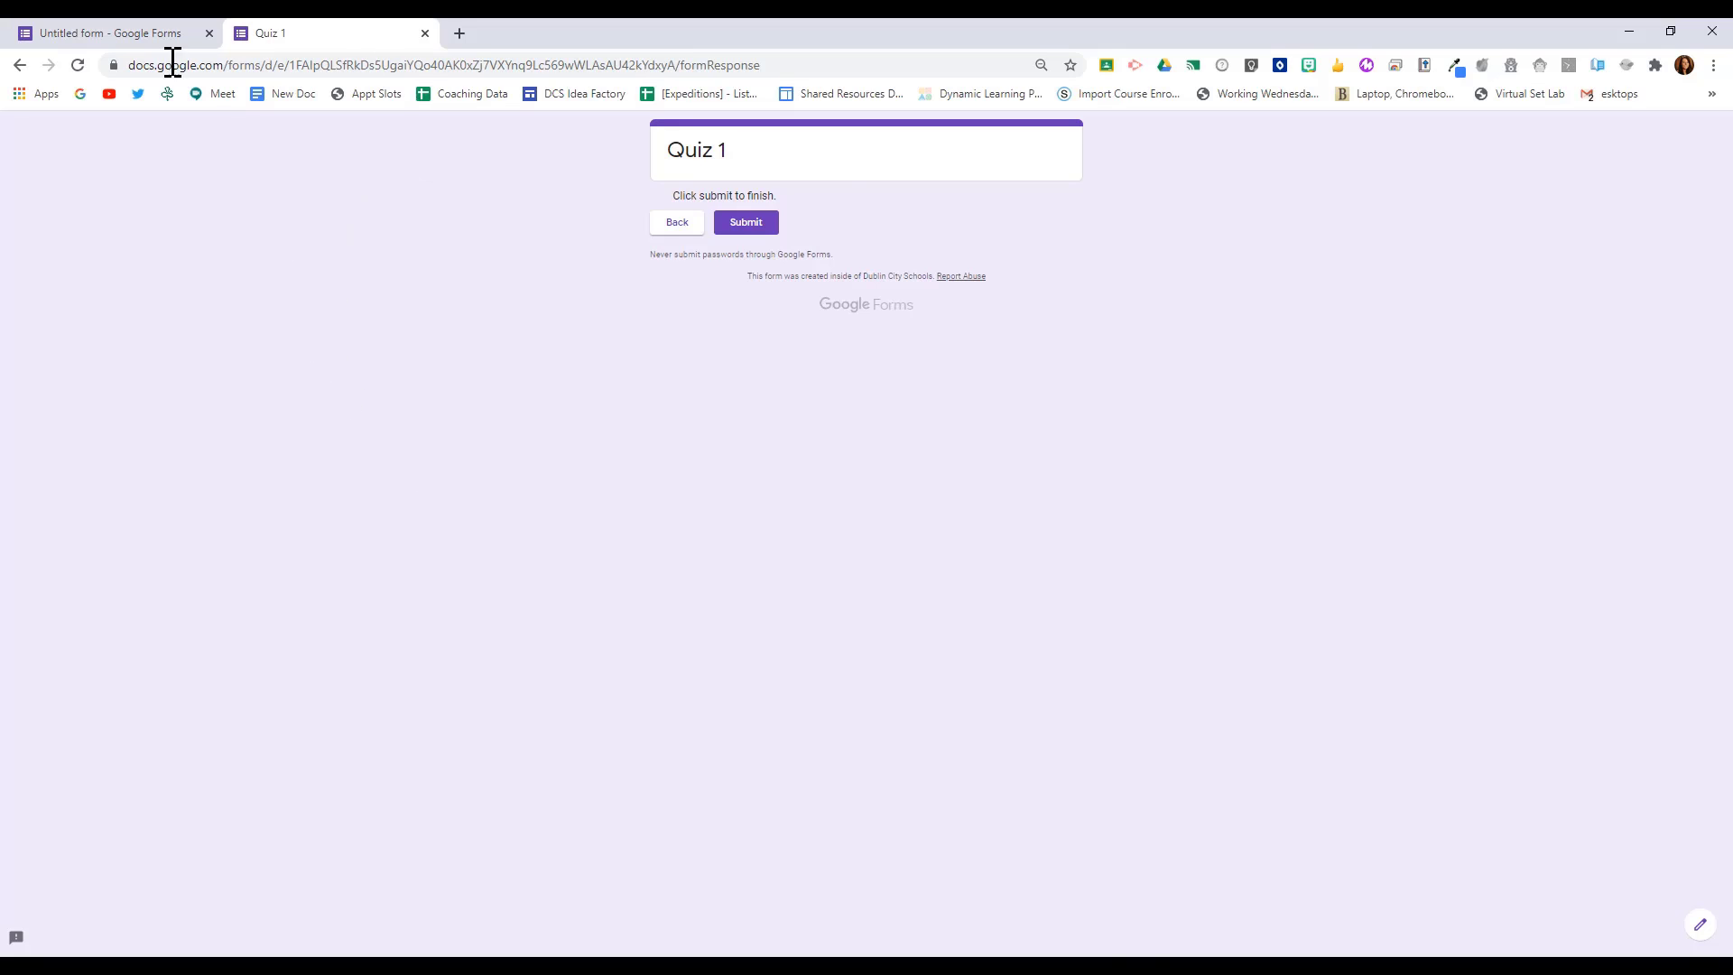
key(ctrl+shift+Tab)
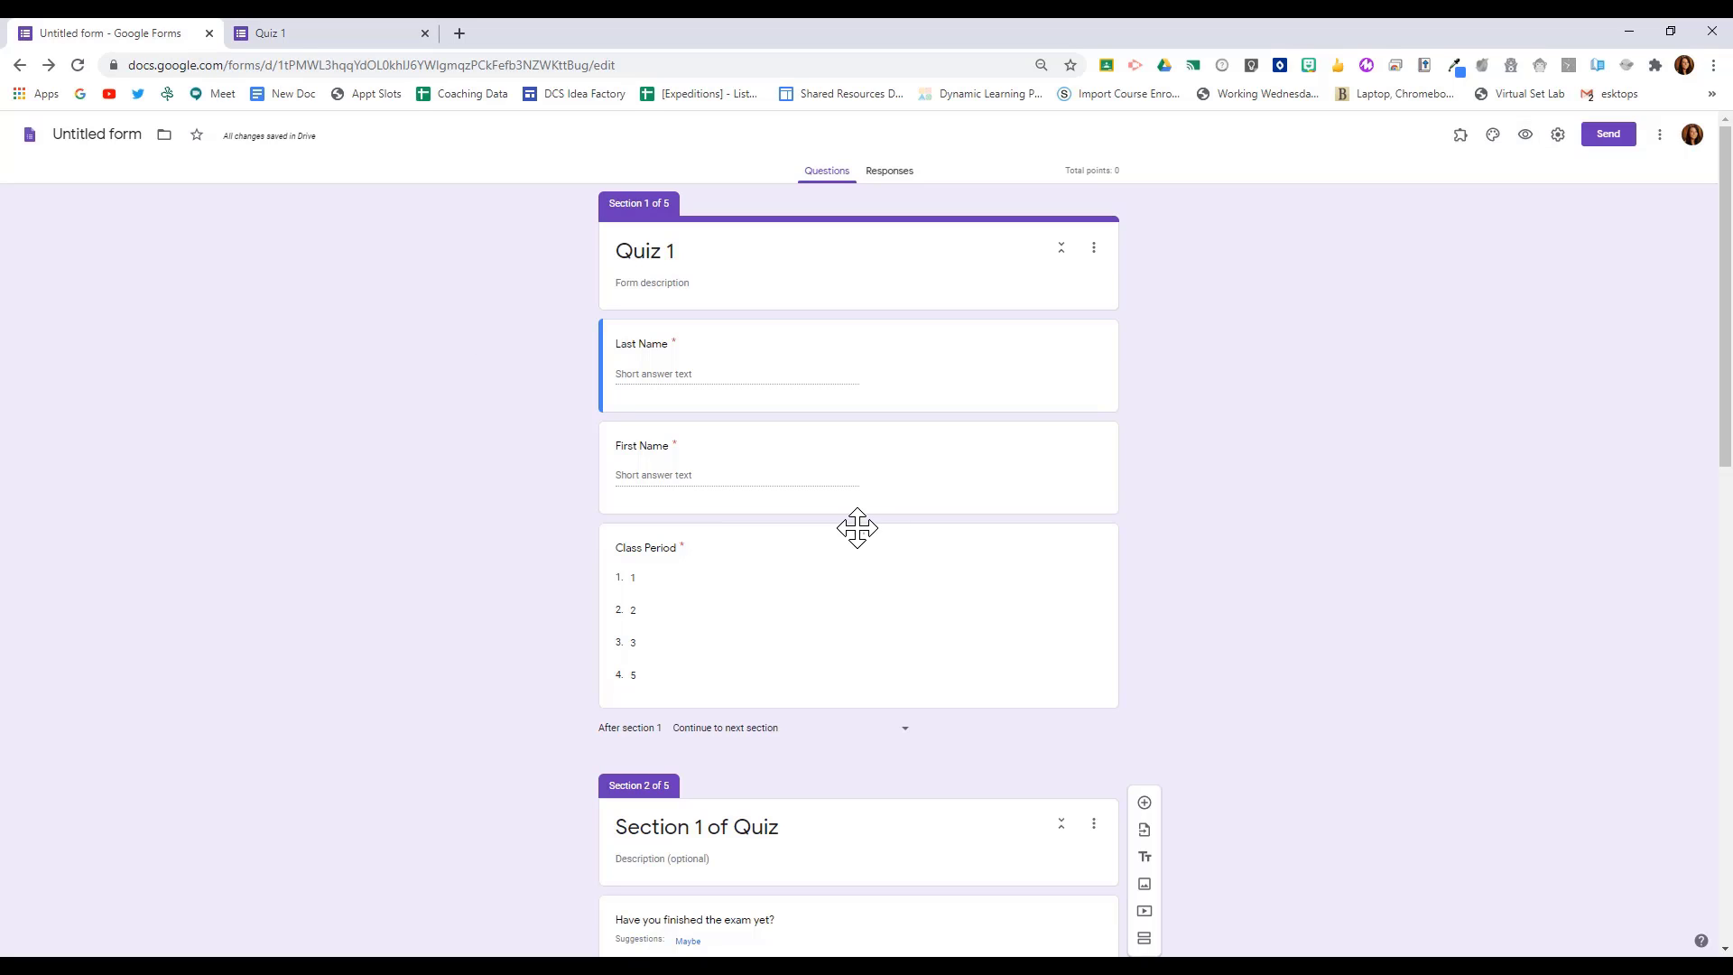